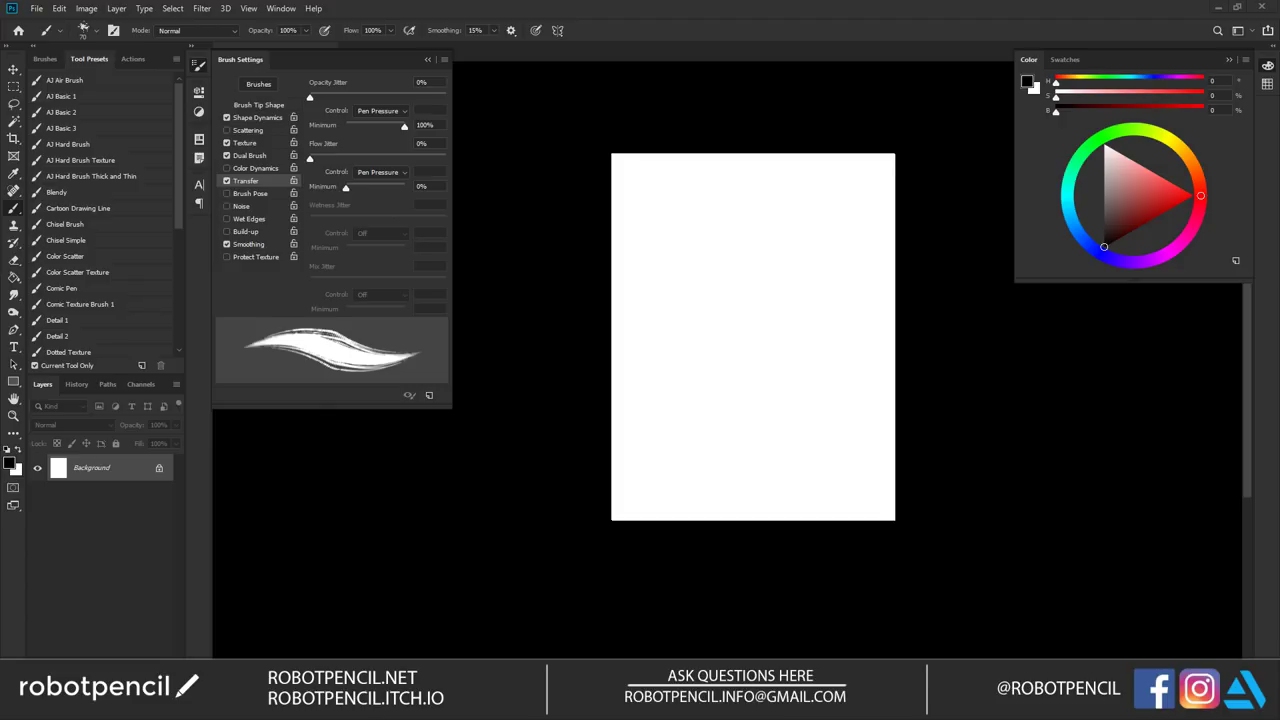
# Try the textured brush with a stroke on the blank canvas and clear the canvas.
pyautogui.press('z')
pyautogui.click(804, 281)
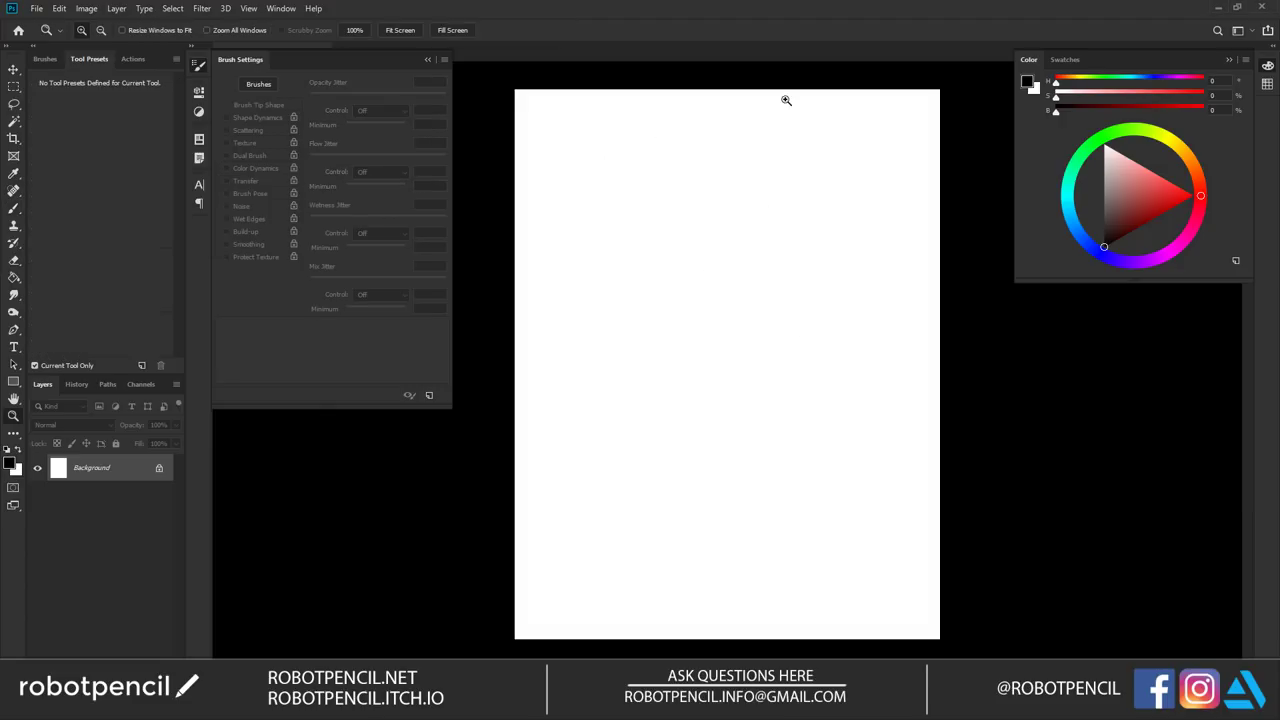
pyautogui.click(721, 231)
pyautogui.press('b')
pyautogui.moveTo(799, 210)
pyautogui.mouseDown()
pyautogui.moveTo(752, 236)
pyautogui.moveTo(781, 230)
pyautogui.moveTo(713, 178)
pyautogui.moveTo(826, 275)
pyautogui.moveTo(656, 247)
pyautogui.moveTo(712, 308)
pyautogui.mouseUp()
pyautogui.hotkey('ctrl', 'BackSpace')
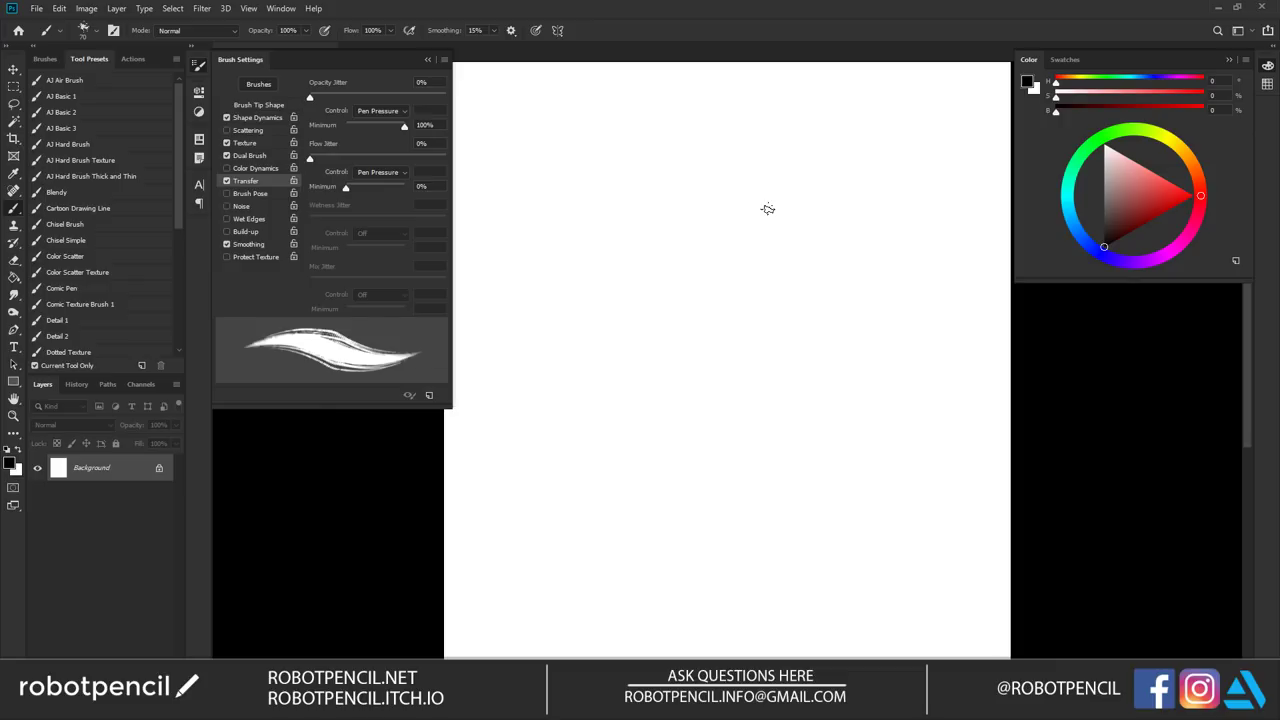
# Sketch a head in profile with black strokes, showing a round cranium, an angular face and a jaw.
pyautogui.moveTo(686, 187)
pyautogui.mouseDown()
pyautogui.moveTo(622, 246)
pyautogui.moveTo(726, 318)
pyautogui.moveTo(725, 112)
pyautogui.moveTo(636, 284)
pyautogui.moveTo(648, 357)
pyautogui.moveTo(664, 270)
pyautogui.moveTo(664, 322)
pyautogui.moveTo(641, 324)
pyautogui.moveTo(702, 269)
pyautogui.moveTo(628, 265)
pyautogui.moveTo(642, 270)
pyautogui.moveTo(607, 205)
pyautogui.moveTo(625, 173)
pyautogui.mouseUp()
pyautogui.moveTo(645, 151)
pyautogui.mouseDown()
pyautogui.moveTo(599, 191)
pyautogui.moveTo(621, 290)
pyautogui.mouseUp()
pyautogui.moveTo(598, 220)
pyautogui.mouseDown()
pyautogui.moveTo(622, 277)
pyautogui.moveTo(664, 295)
pyautogui.mouseUp()
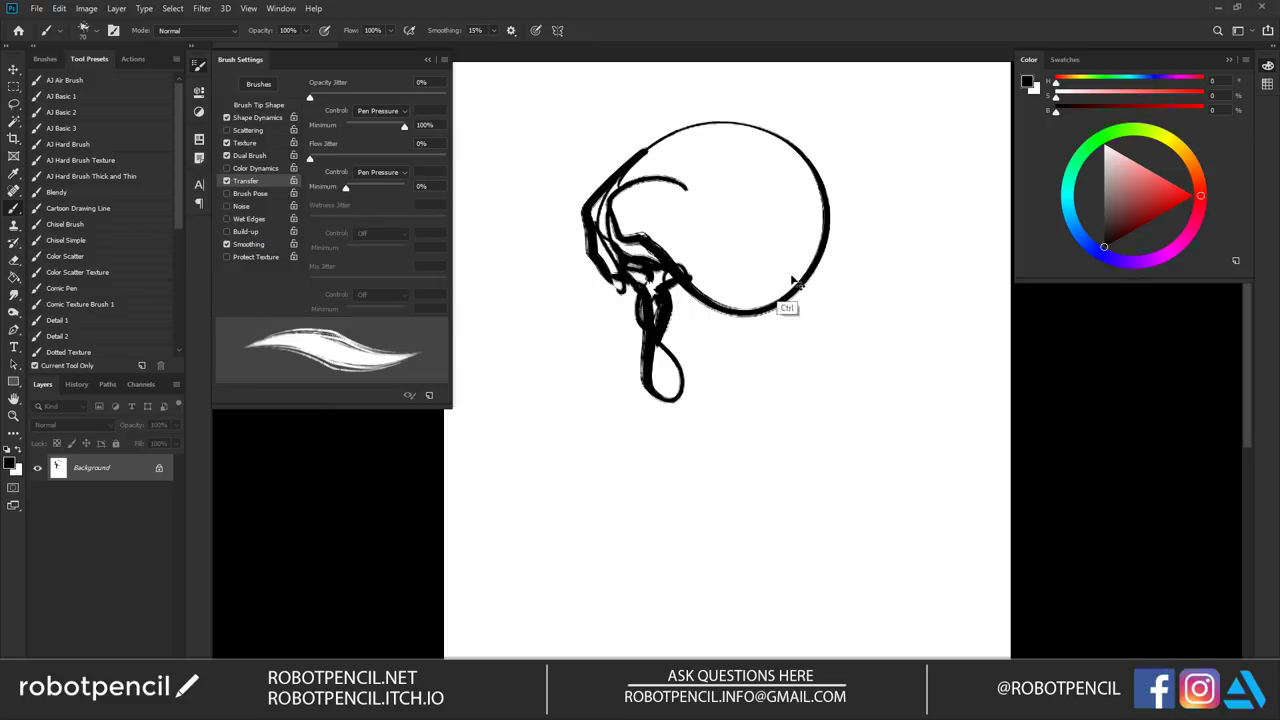
# Flip the canvas horizontally and add rough ear, cheek and jaw lines to the head.
pyautogui.hotkey('ctrl', 'h')
pyautogui.moveTo(799, 300)
pyautogui.mouseDown()
pyautogui.moveTo(785, 334)
pyautogui.moveTo(770, 299)
pyautogui.moveTo(739, 308)
pyautogui.moveTo(790, 378)
pyautogui.mouseUp()
pyautogui.moveTo(812, 405); pyautogui.dragTo(842, 372)
pyautogui.moveTo(740, 262)
pyautogui.mouseDown()
pyautogui.moveTo(714, 196)
pyautogui.moveTo(771, 181)
pyautogui.moveTo(748, 256)
pyautogui.moveTo(736, 211)
pyautogui.moveTo(754, 207)
pyautogui.moveTo(755, 190)
pyautogui.moveTo(775, 215)
pyautogui.moveTo(720, 214)
pyautogui.moveTo(751, 180)
pyautogui.moveTo(743, 173)
pyautogui.moveTo(691, 195)
pyautogui.moveTo(713, 260)
pyautogui.moveTo(671, 218)
pyautogui.mouseUp()
pyautogui.click(776, 218)
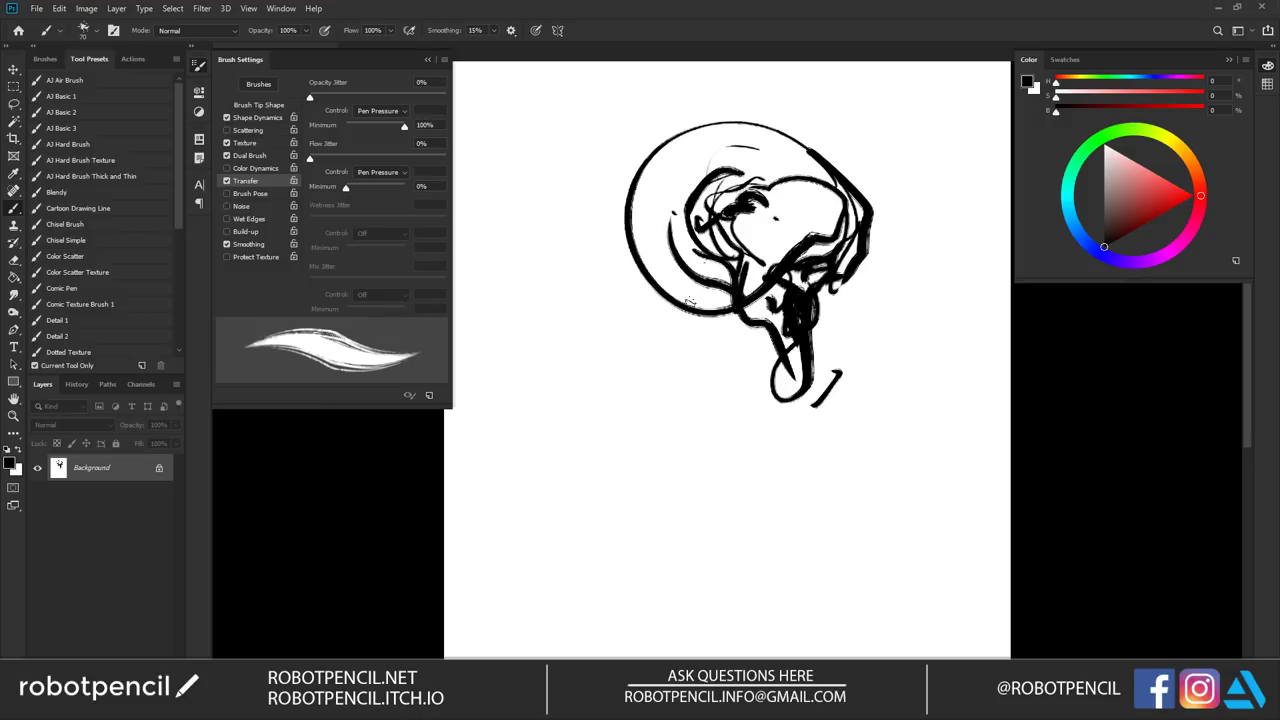
# Sketch the jaw's underside, the neck and crossing curved shoulder lines below the head.
pyautogui.moveTo(773, 328)
pyautogui.mouseDown()
pyautogui.moveTo(655, 291)
pyautogui.moveTo(656, 275)
pyautogui.moveTo(635, 270)
pyautogui.moveTo(649, 341)
pyautogui.moveTo(737, 353)
pyautogui.moveTo(711, 306)
pyautogui.moveTo(768, 430)
pyautogui.mouseUp()
pyautogui.moveTo(782, 376); pyautogui.dragTo(770, 408)
pyautogui.moveTo(662, 306)
pyautogui.mouseDown()
pyautogui.moveTo(661, 349)
pyautogui.moveTo(628, 352)
pyautogui.mouseUp()
pyautogui.moveTo(586, 410)
pyautogui.mouseDown()
pyautogui.moveTo(664, 375)
pyautogui.moveTo(756, 417)
pyautogui.mouseUp()
pyautogui.moveTo(756, 417)
pyautogui.mouseDown()
pyautogui.moveTo(602, 437)
pyautogui.moveTo(746, 441)
pyautogui.mouseUp()
pyautogui.moveTo(640, 420); pyautogui.dragTo(688, 372)
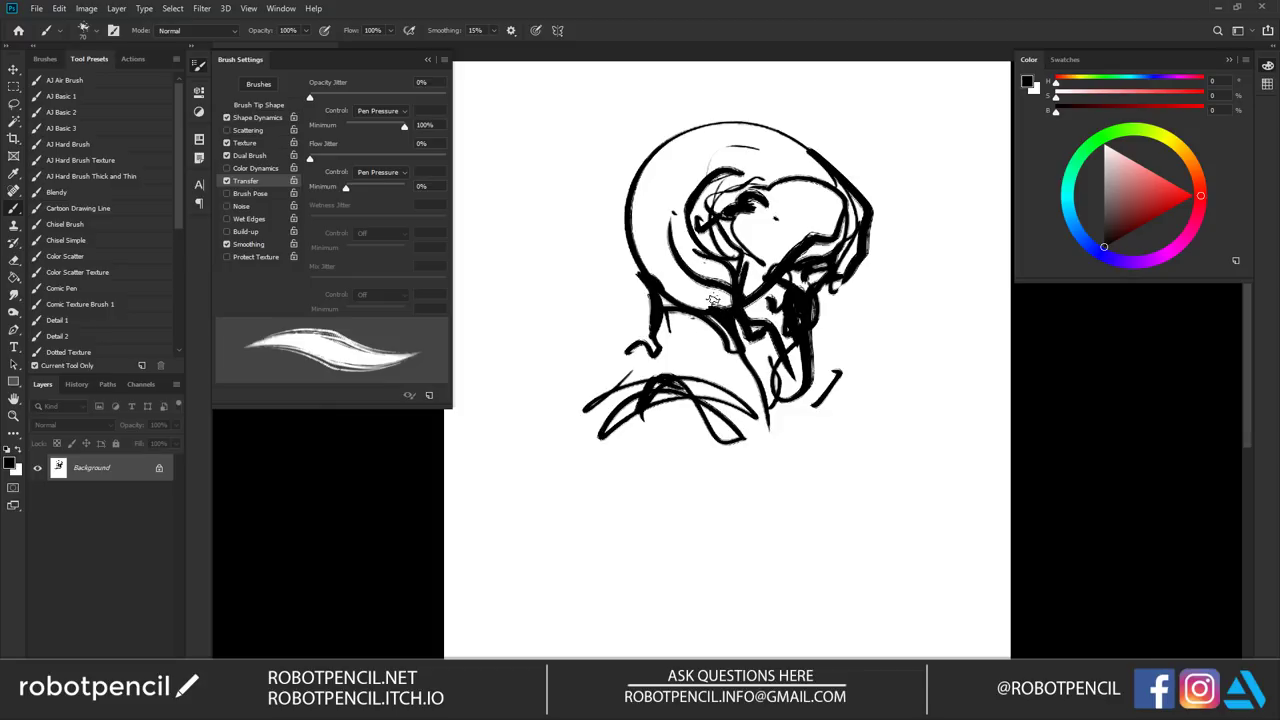
# Thicken the neck lines, enlarge the brush and fill the neck and shoulder with heavy black shading.
pyautogui.moveTo(708, 294)
pyautogui.mouseDown()
pyautogui.moveTo(688, 285)
pyautogui.moveTo(666, 306)
pyautogui.mouseUp()
pyautogui.moveTo(682, 312)
pyautogui.mouseDown()
pyautogui.moveTo(660, 374)
pyautogui.moveTo(636, 370)
pyautogui.moveTo(648, 348)
pyautogui.moveTo(720, 379)
pyautogui.moveTo(704, 334)
pyautogui.mouseUp()
pyautogui.press(']')
pyautogui.press(']')
pyautogui.press(']')
pyautogui.moveTo(704, 334)
pyautogui.mouseDown()
pyautogui.moveTo(739, 385)
pyautogui.moveTo(732, 352)
pyautogui.moveTo(712, 388)
pyautogui.moveTo(594, 407)
pyautogui.mouseUp()
pyautogui.moveTo(594, 407); pyautogui.dragTo(684, 372)
# Shade the back of the head in black and add fine marks on the cranium with a smaller brush.
pyautogui.moveTo(640, 185)
pyautogui.mouseDown()
pyautogui.moveTo(656, 272)
pyautogui.moveTo(641, 228)
pyautogui.moveTo(710, 297)
pyautogui.moveTo(655, 220)
pyautogui.moveTo(664, 160)
pyautogui.moveTo(702, 138)
pyautogui.moveTo(650, 178)
pyautogui.moveTo(680, 210)
pyautogui.mouseUp()
pyautogui.press('[')
pyautogui.press('[')
pyautogui.press('[')
pyautogui.press('[')
pyautogui.press('[')
pyautogui.moveTo(680, 166); pyautogui.dragTo(698, 186)
pyautogui.moveTo(690, 155)
pyautogui.mouseDown()
pyautogui.moveTo(716, 185)
pyautogui.moveTo(680, 190)
pyautogui.mouseUp()
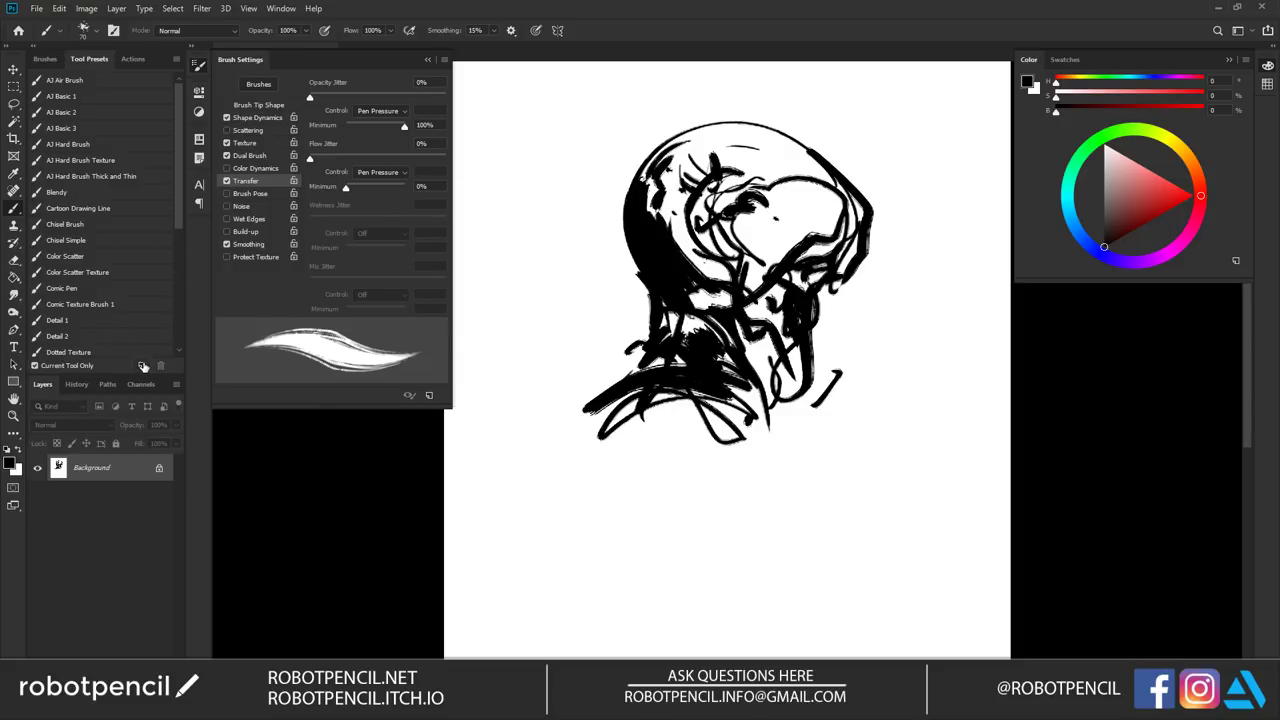
# Save the current brush as a tool preset, not a brush preset, named Comic Texture Brush 2.
pyautogui.click(141, 365)
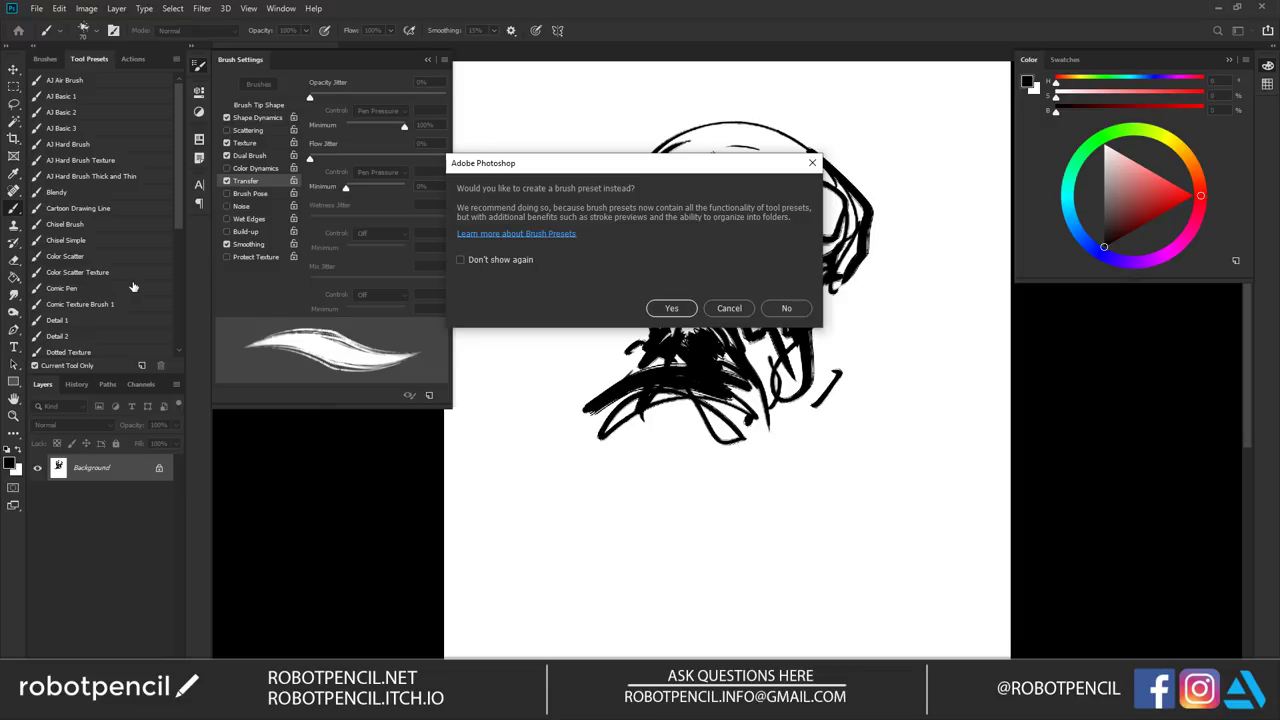
pyautogui.click(798, 310)
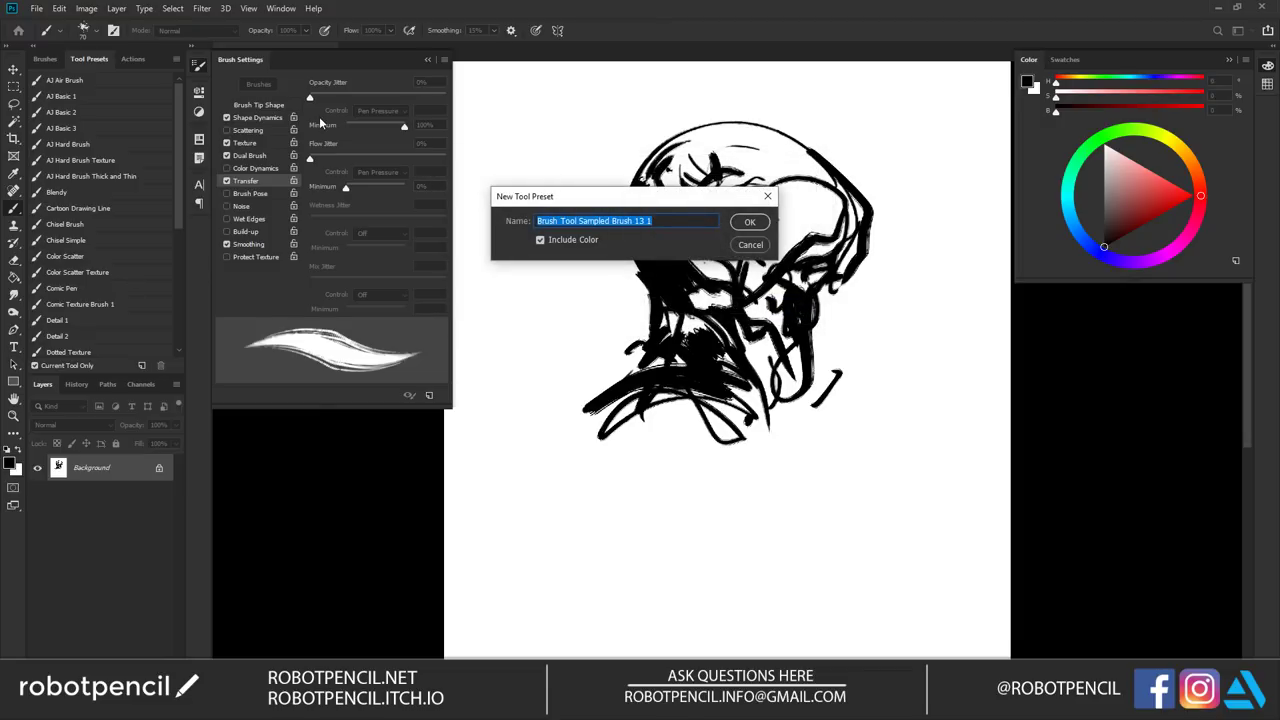
pyautogui.write('Comic Texture Brush 2')
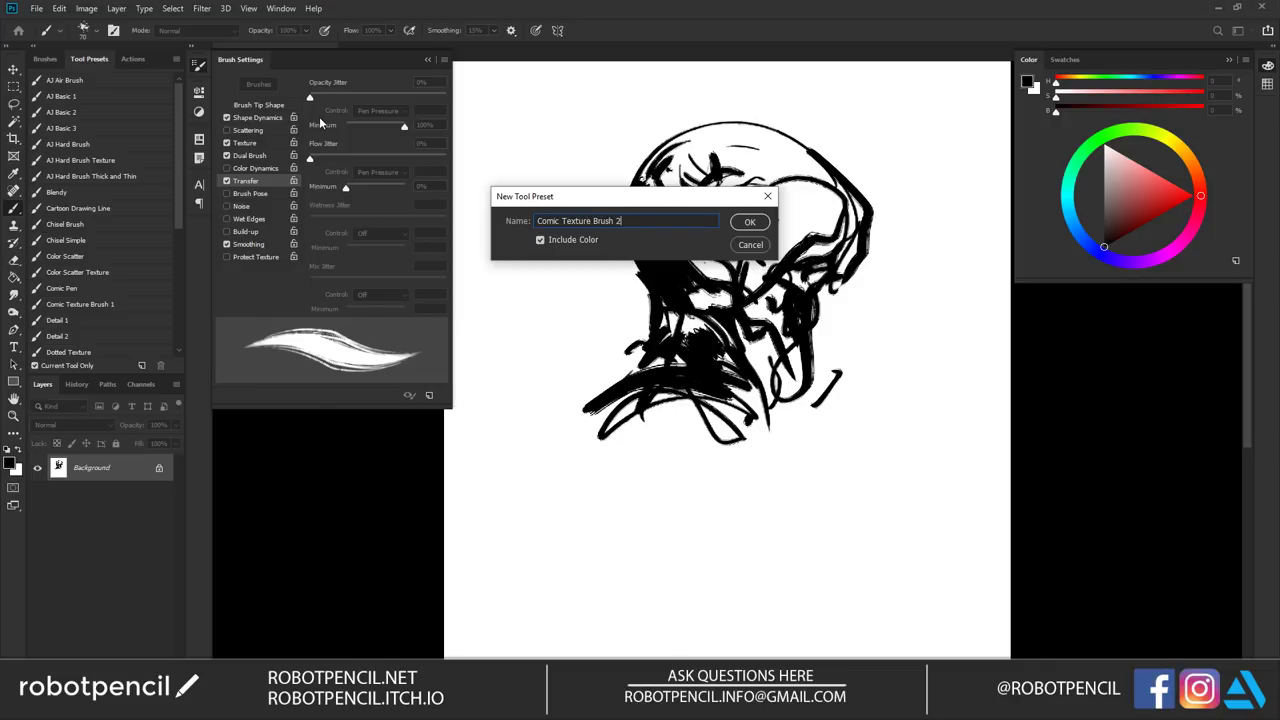
pyautogui.press('Return')
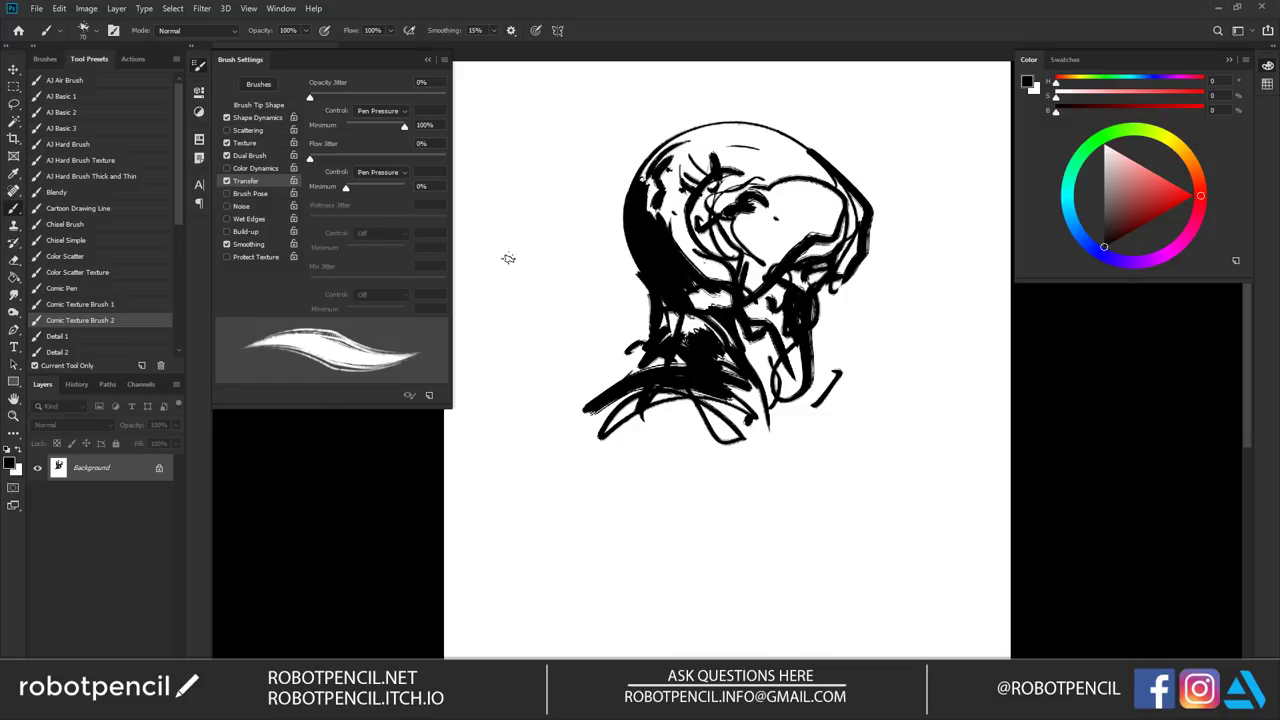
pyautogui.click(47, 59)
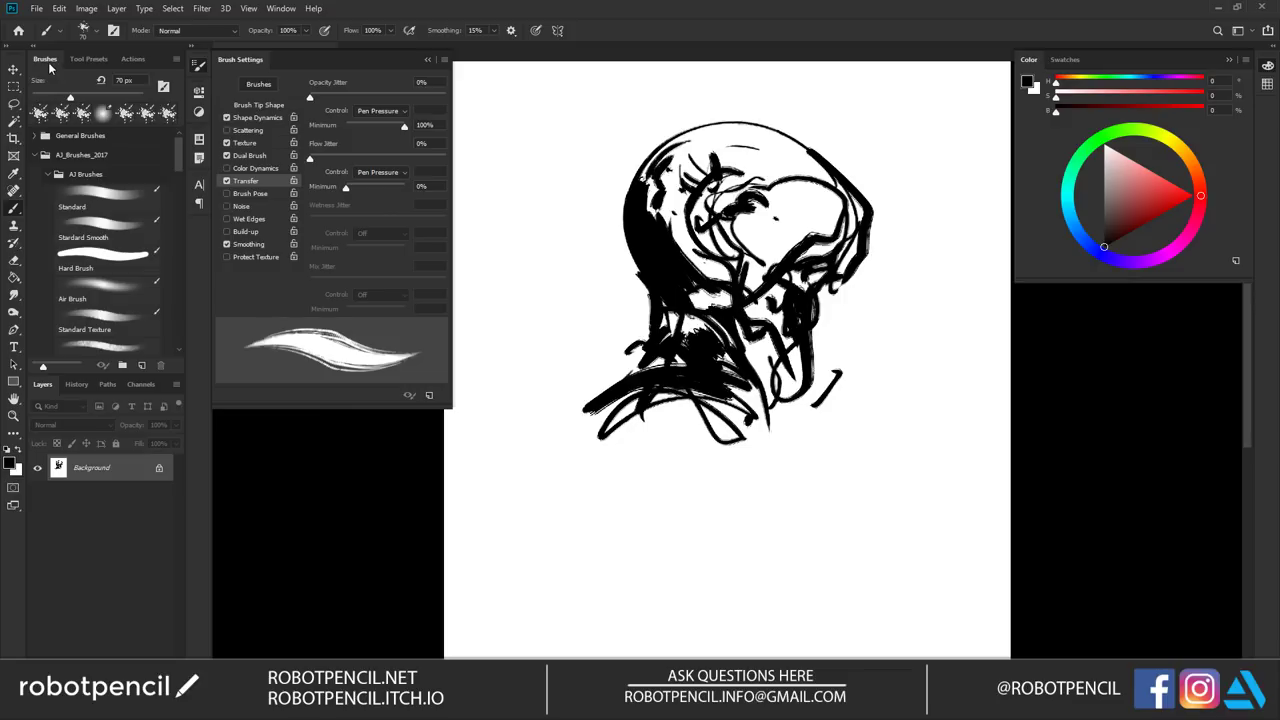
pyautogui.click(90, 58)
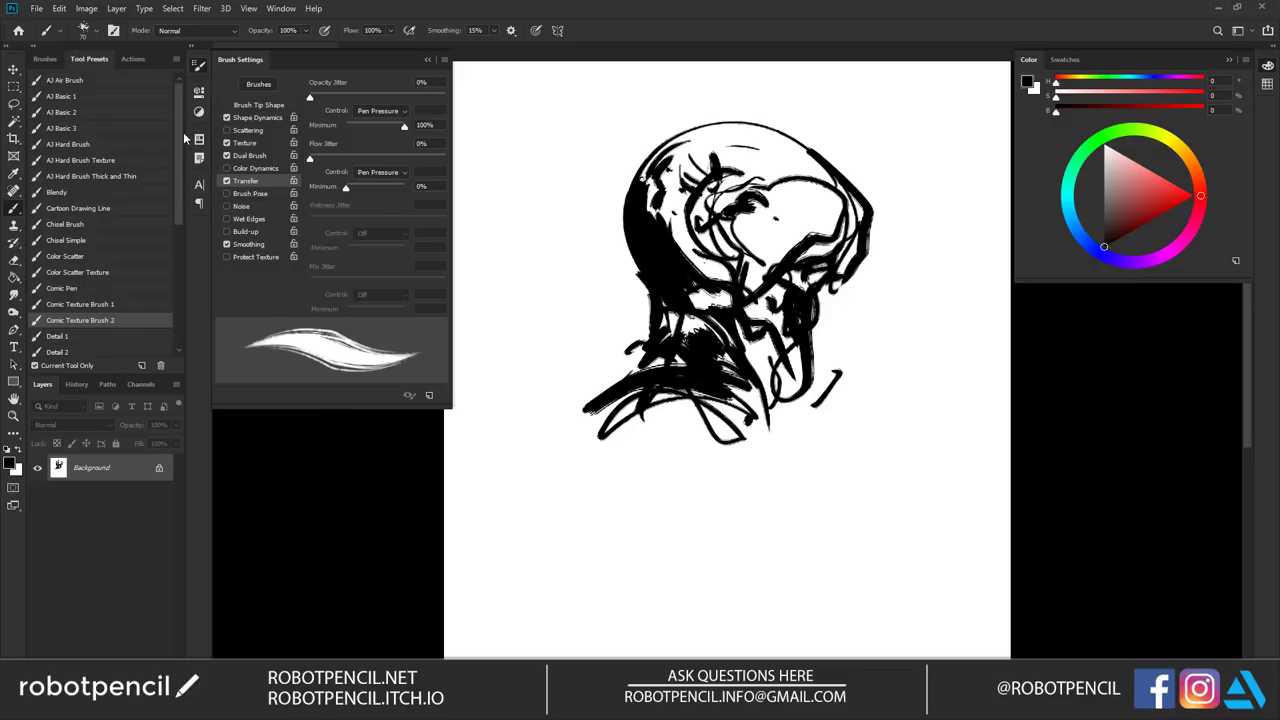
# Clear the head sketch and paint a small solid black shape in the canvas's upper part.
pyautogui.press('e')
pyautogui.moveTo(891, 143)
pyautogui.mouseDown()
pyautogui.moveTo(614, 329)
pyautogui.moveTo(853, 233)
pyautogui.moveTo(766, 157)
pyautogui.moveTo(640, 190)
pyautogui.moveTo(634, 211)
pyautogui.moveTo(682, 217)
pyautogui.moveTo(670, 200)
pyautogui.moveTo(690, 212)
pyautogui.mouseUp()
pyautogui.press('b')
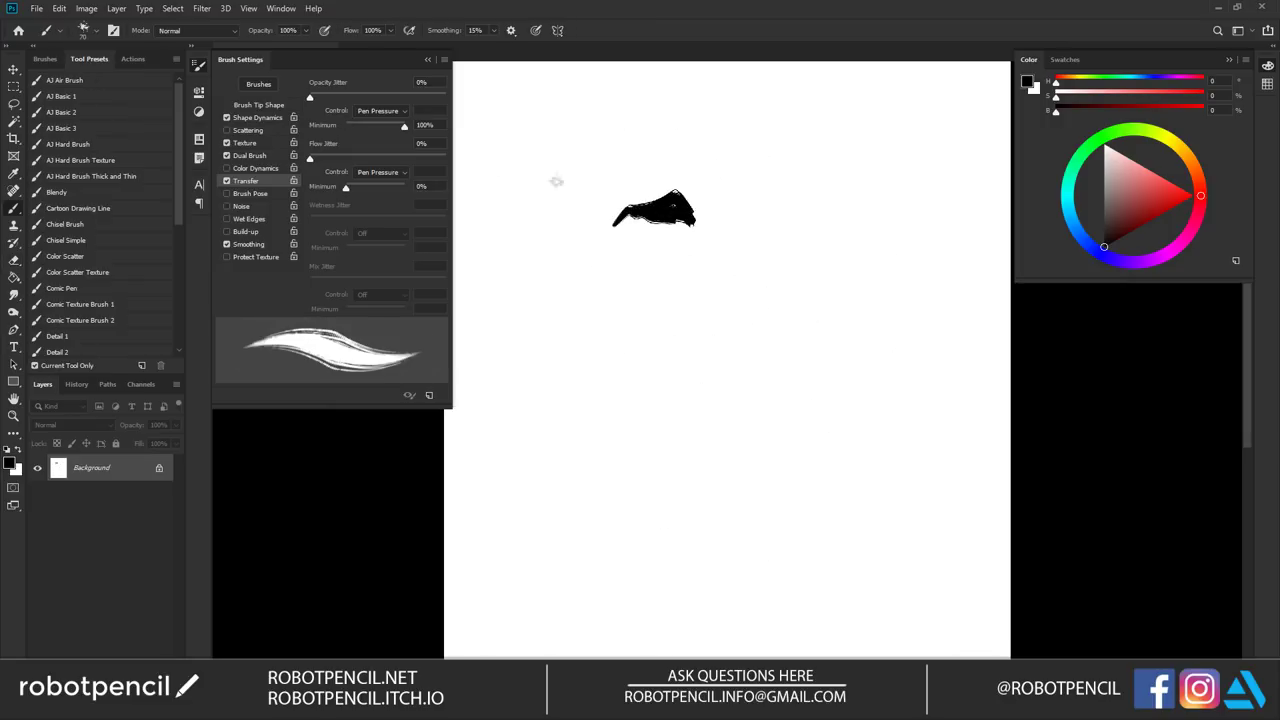
# Choose the sketchy brush from the brush presets and paint a broad curved test stroke at 329 px.
pyautogui.click(45, 59)
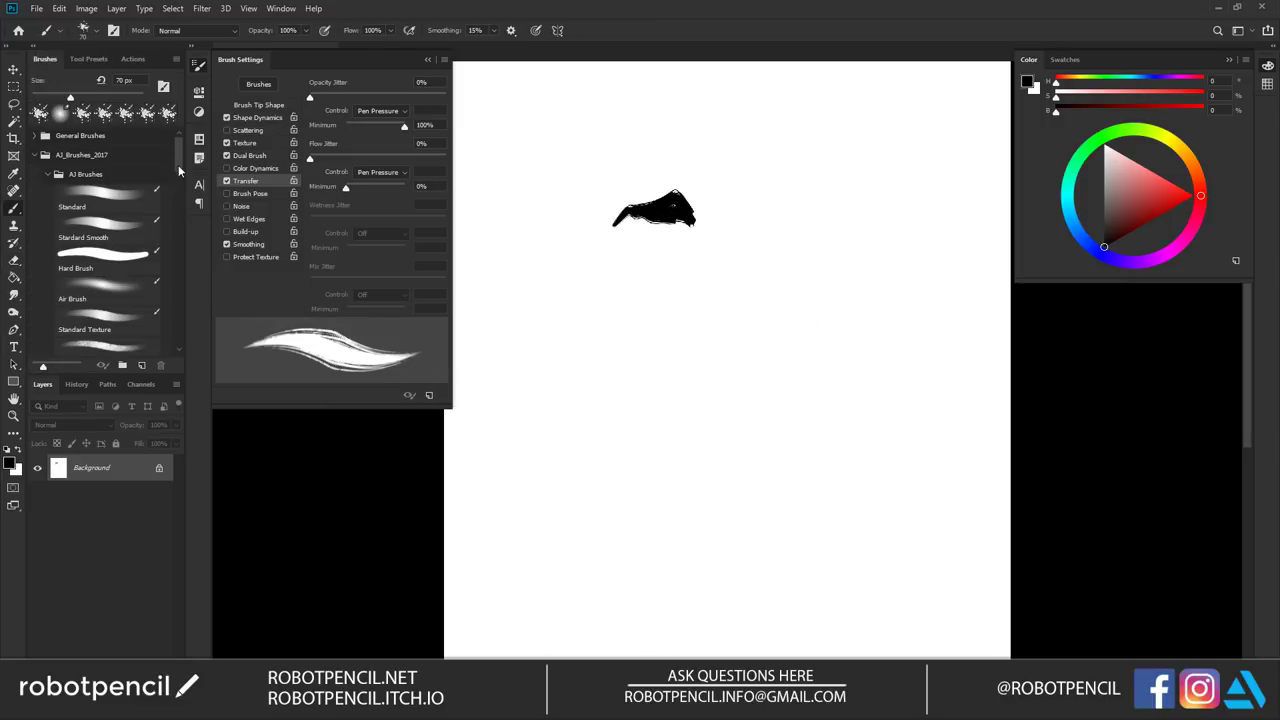
pyautogui.moveTo(180, 157); pyautogui.dragTo(182, 262)
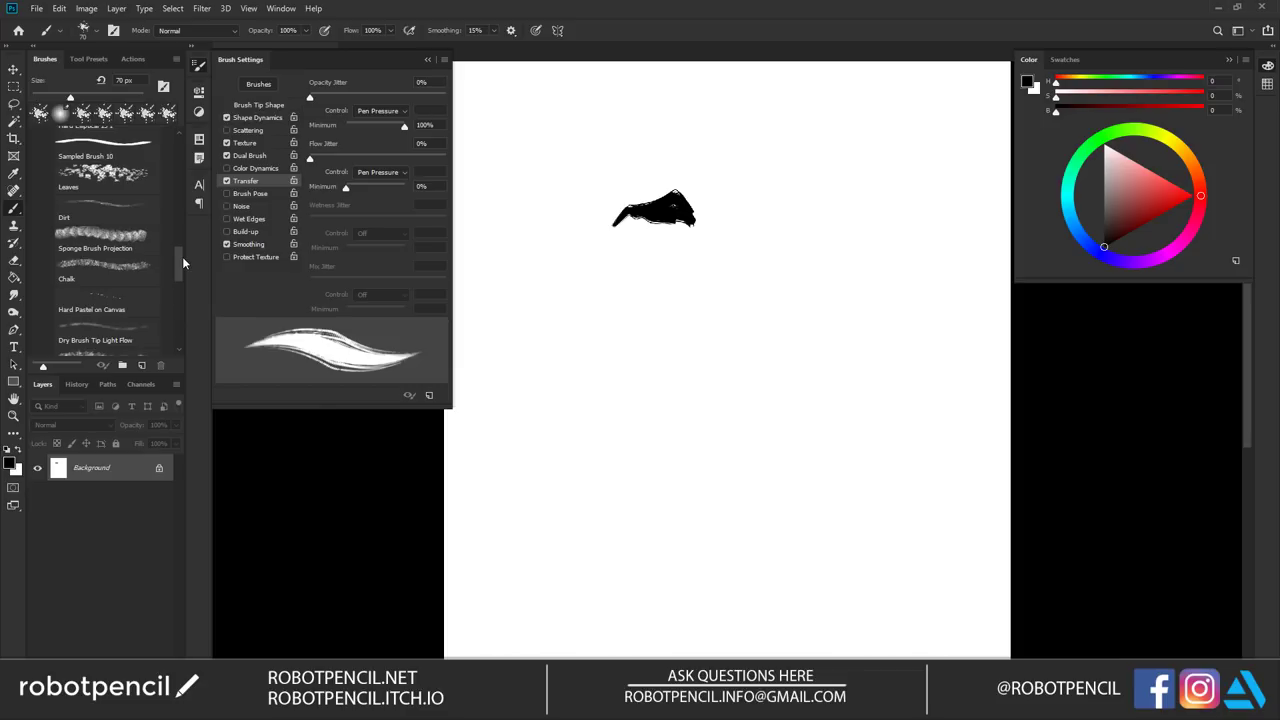
pyautogui.scroll(-1, 415, 171)
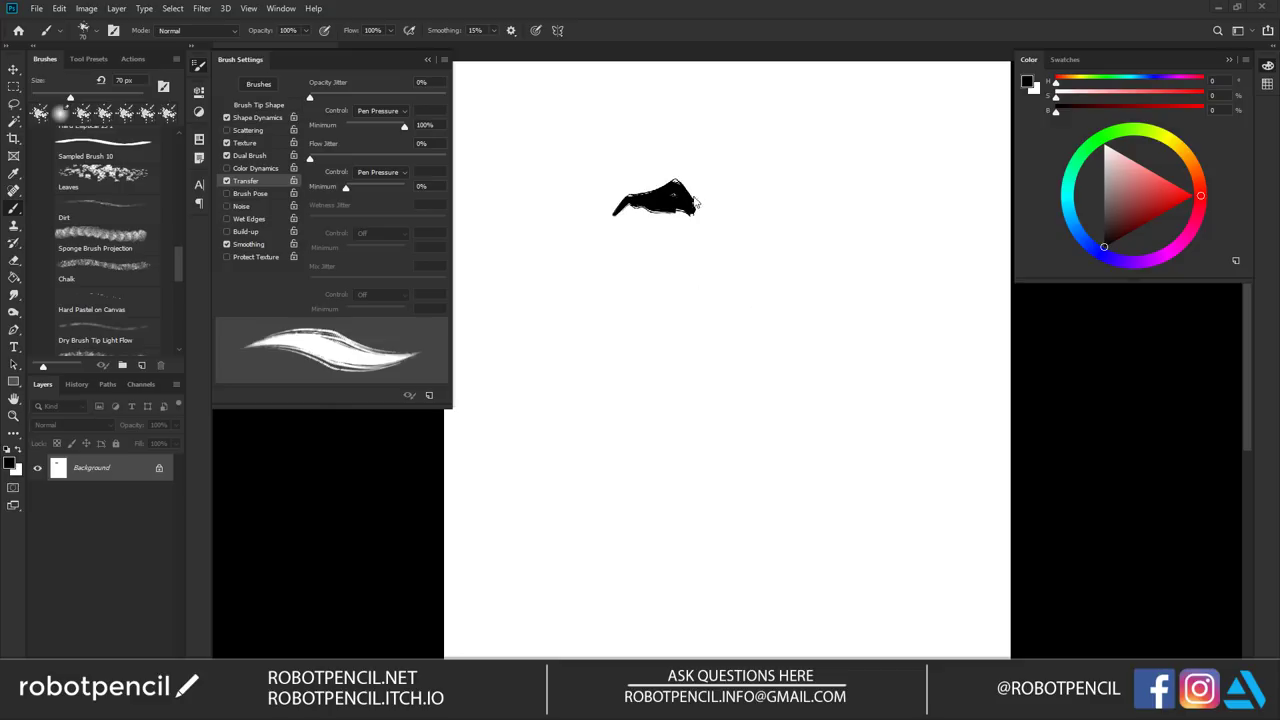
pyautogui.scroll(-8, 178, 300)
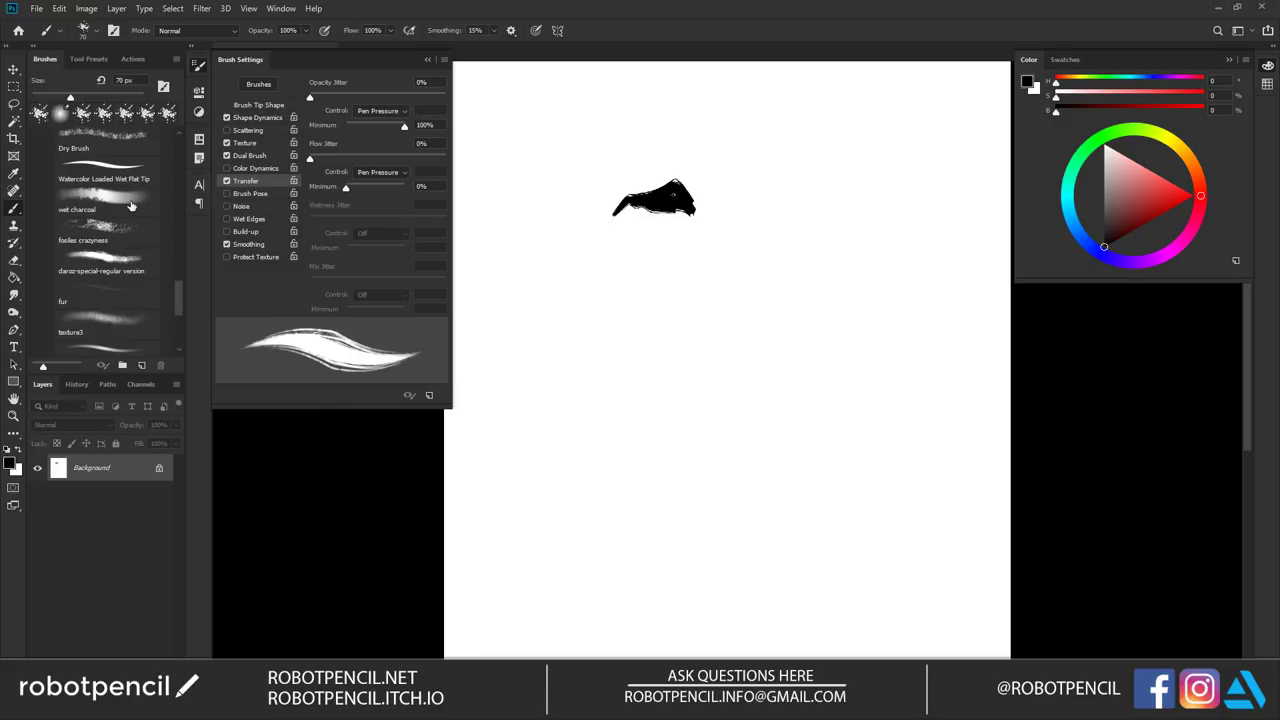
pyautogui.moveTo(175, 302); pyautogui.dragTo(178, 333)
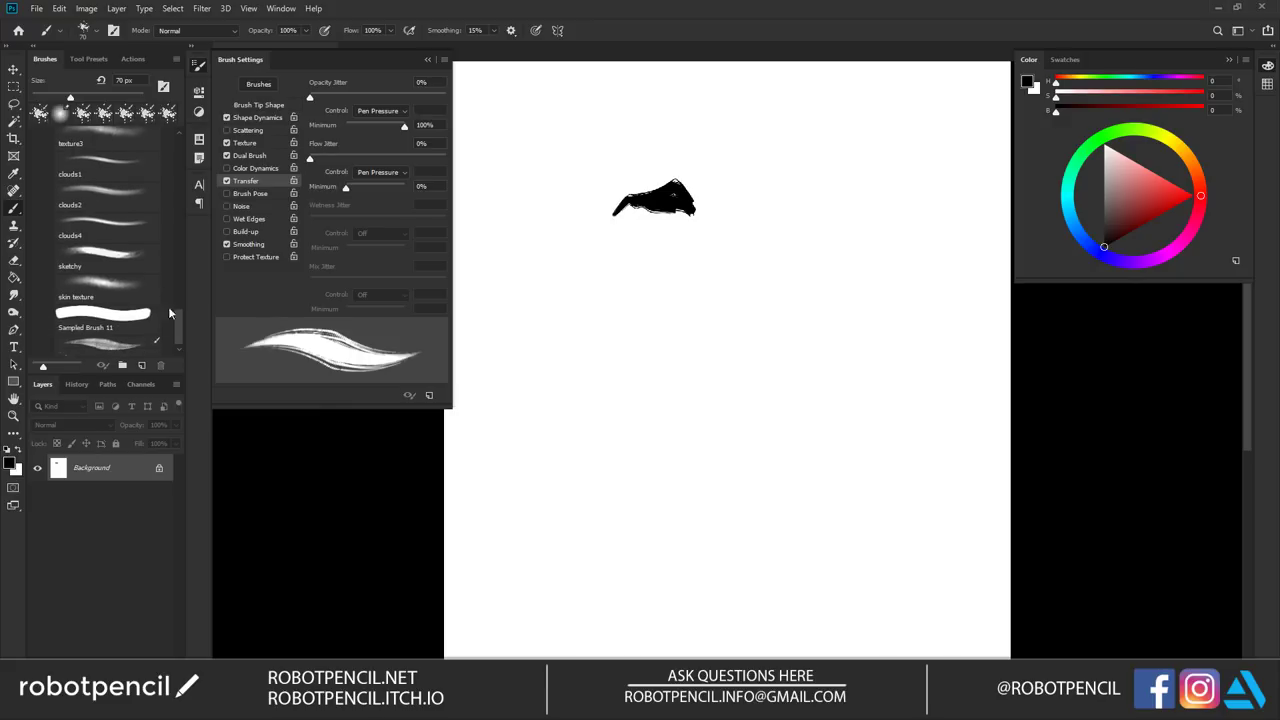
pyautogui.click(100, 262)
pyautogui.moveTo(860, 240)
pyautogui.mouseDown()
pyautogui.moveTo(791, 277)
pyautogui.moveTo(655, 415)
pyautogui.mouseUp()
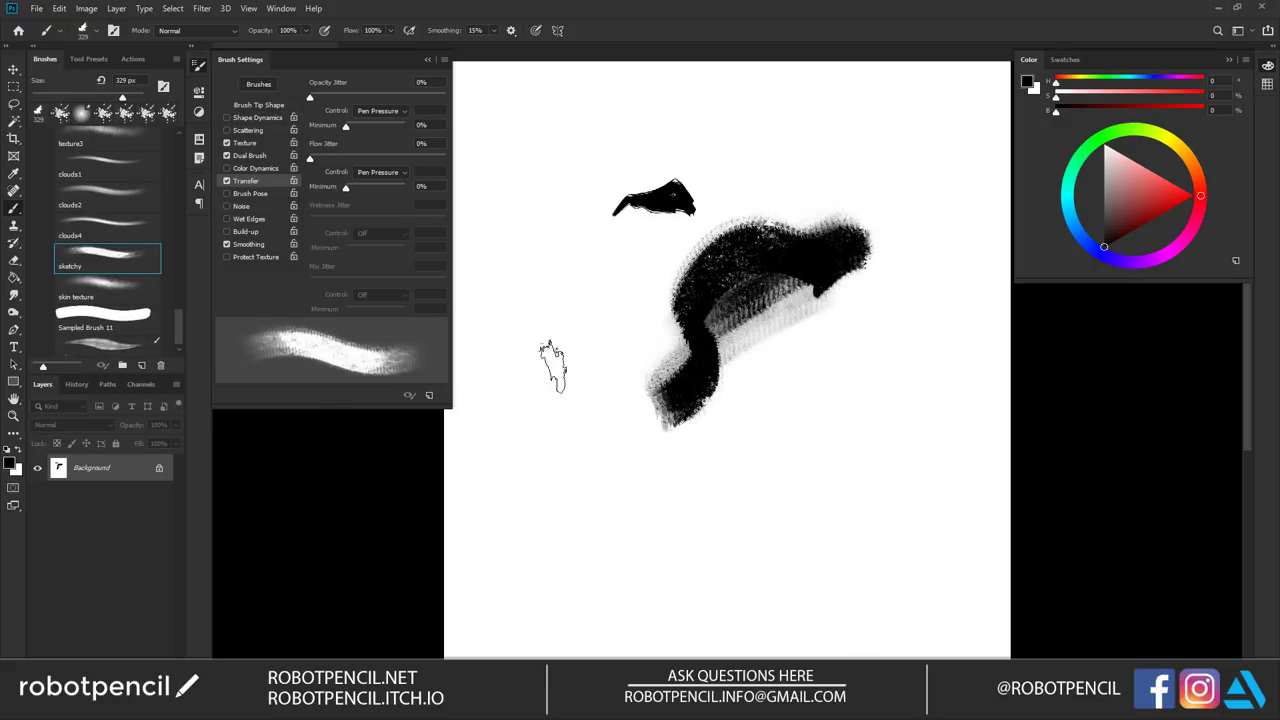
# Increase the sketchy brush to 400 px and thicken the stroke's lower part.
pyautogui.press(']')
pyautogui.press(']')
pyautogui.moveTo(765, 325); pyautogui.dragTo(655, 395)
# Enlarge the sketchy brush to 1400 px and paint a large rough-edged black mass across the canvas's middle.
pyautogui.press(']')
pyautogui.press(']')
pyautogui.press(']')
pyautogui.press(']')
pyautogui.press(']')
pyautogui.press(']')
pyautogui.press(']')
pyautogui.press(']')
pyautogui.press(']')
pyautogui.press(']')
pyautogui.press(']')
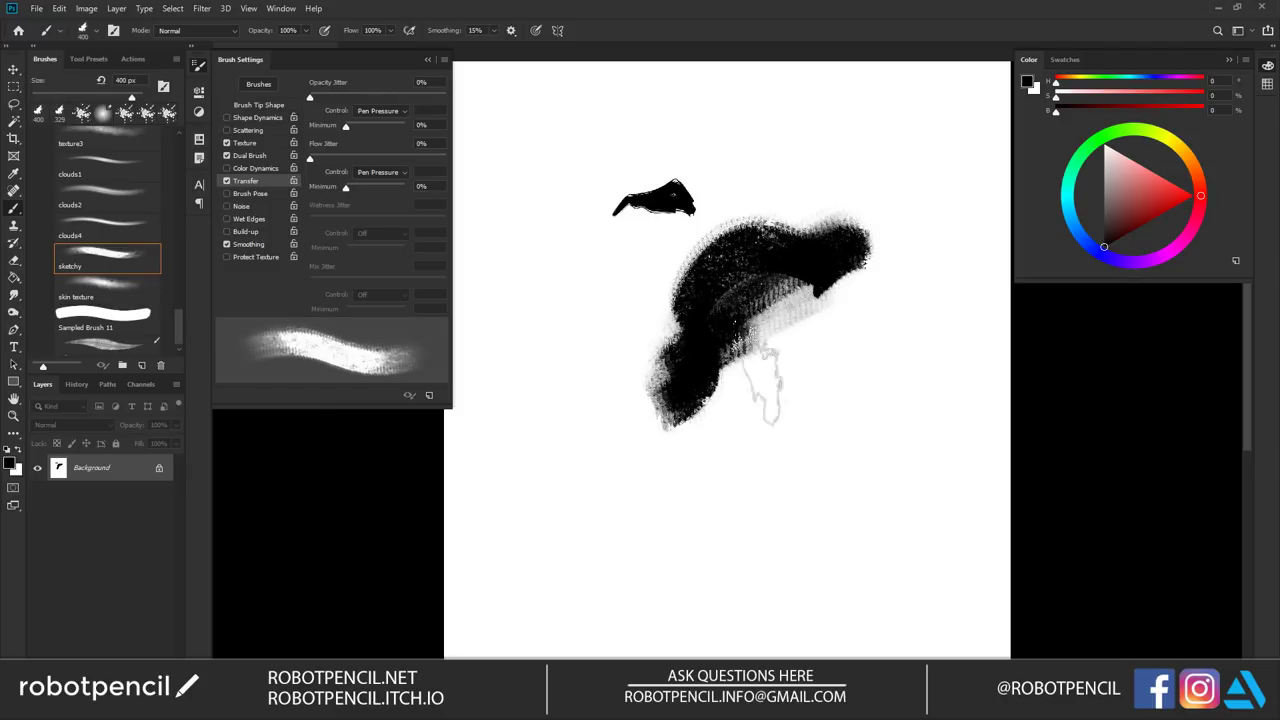
pyautogui.moveTo(835, 335); pyautogui.dragTo(700, 435)
pyautogui.moveTo(585, 488)
pyautogui.mouseDown()
pyautogui.moveTo(630, 362)
pyautogui.moveTo(563, 455)
pyautogui.mouseUp()
pyautogui.moveTo(705, 275)
pyautogui.mouseDown()
pyautogui.moveTo(830, 255)
pyautogui.moveTo(805, 410)
pyautogui.mouseUp()
pyautogui.moveTo(580, 430); pyautogui.dragTo(665, 300)
# Choose the traditional feeling brush, try it with looping strokes beside the black mass and clear the canvas.
pyautogui.moveTo(178, 322)
pyautogui.mouseDown()
pyautogui.moveTo(178, 344)
pyautogui.moveTo(166, 239)
pyautogui.moveTo(182, 153)
pyautogui.moveTo(180, 187)
pyautogui.moveTo(177, 164)
pyautogui.mouseUp()
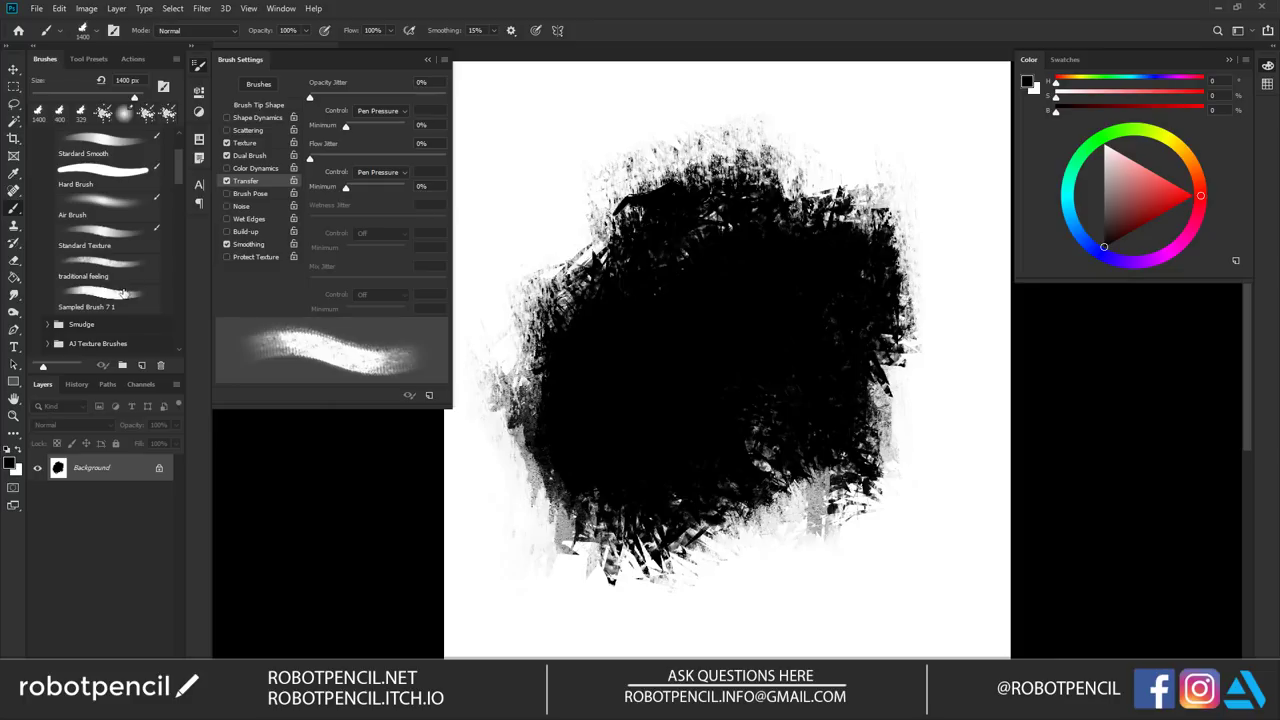
pyautogui.click(133, 262)
pyautogui.moveTo(560, 185)
pyautogui.mouseDown()
pyautogui.moveTo(575, 118)
pyautogui.moveTo(556, 290)
pyautogui.mouseUp()
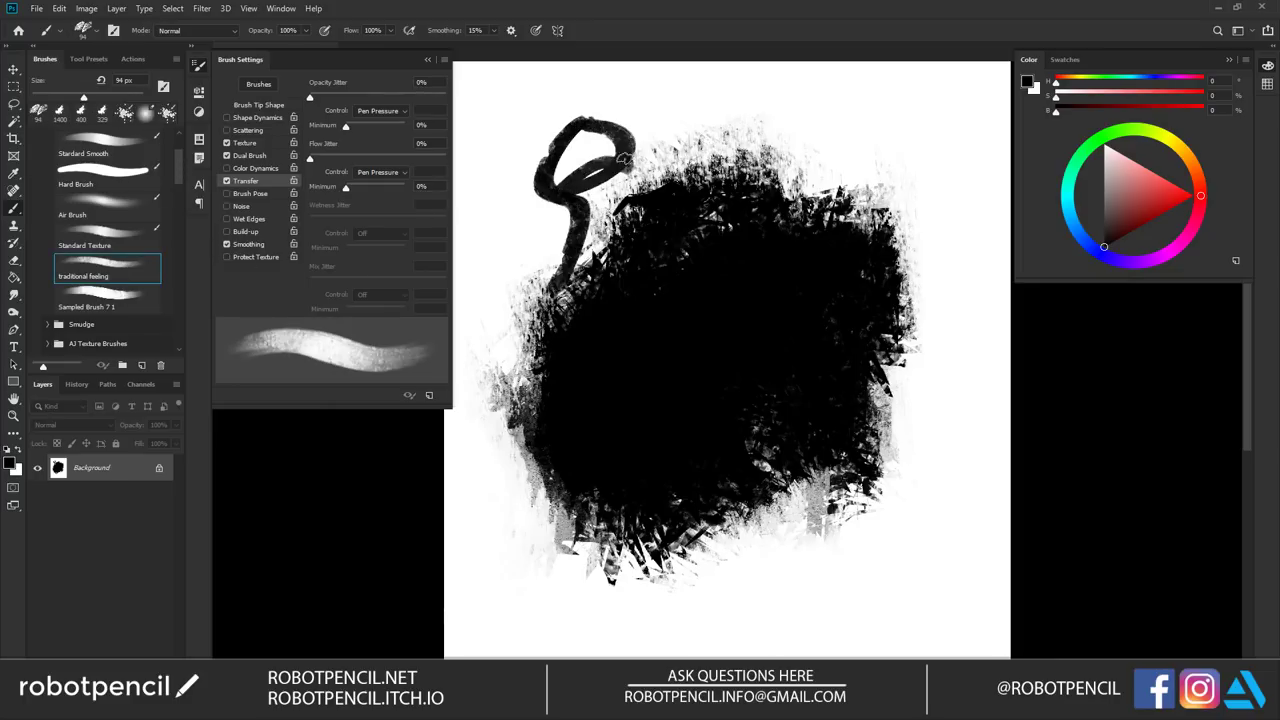
pyautogui.moveTo(626, 162); pyautogui.dragTo(582, 250)
pyautogui.hotkey('ctrl', 'BackSpace')
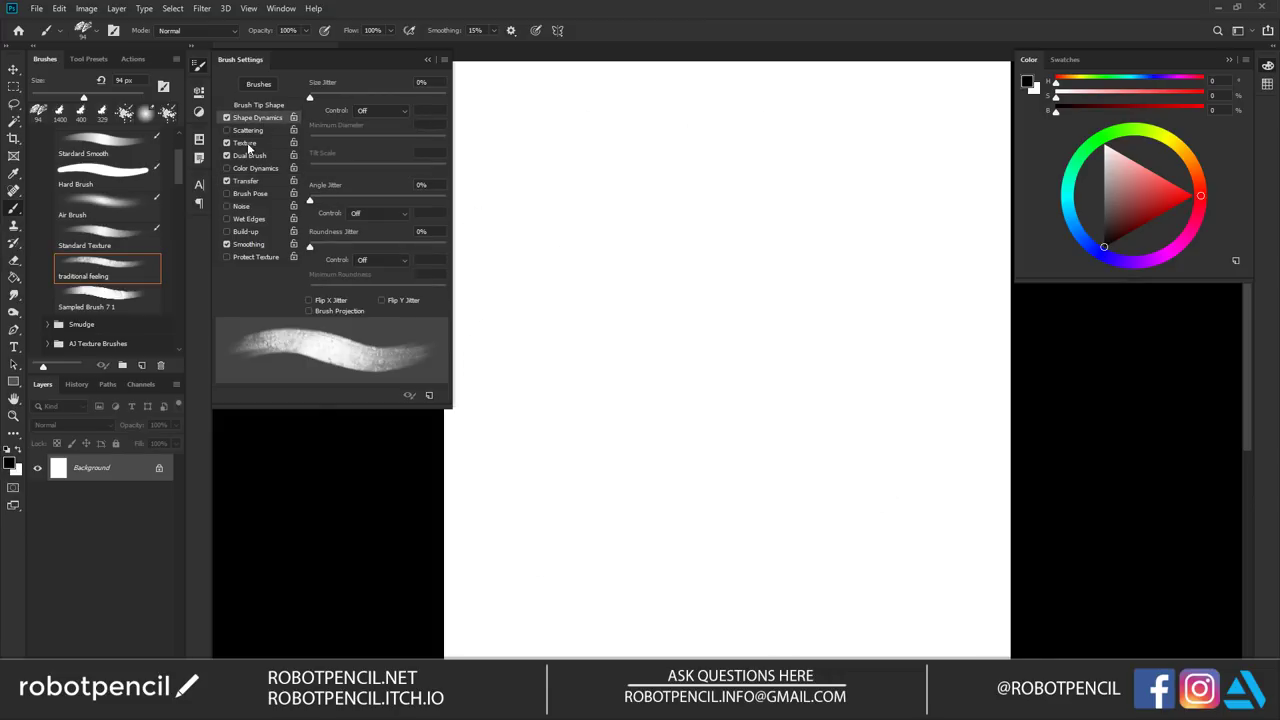
# Set the brush's size jitter control to Pen Pressure and test it with one tapering stroke.
pyautogui.click(380, 110)
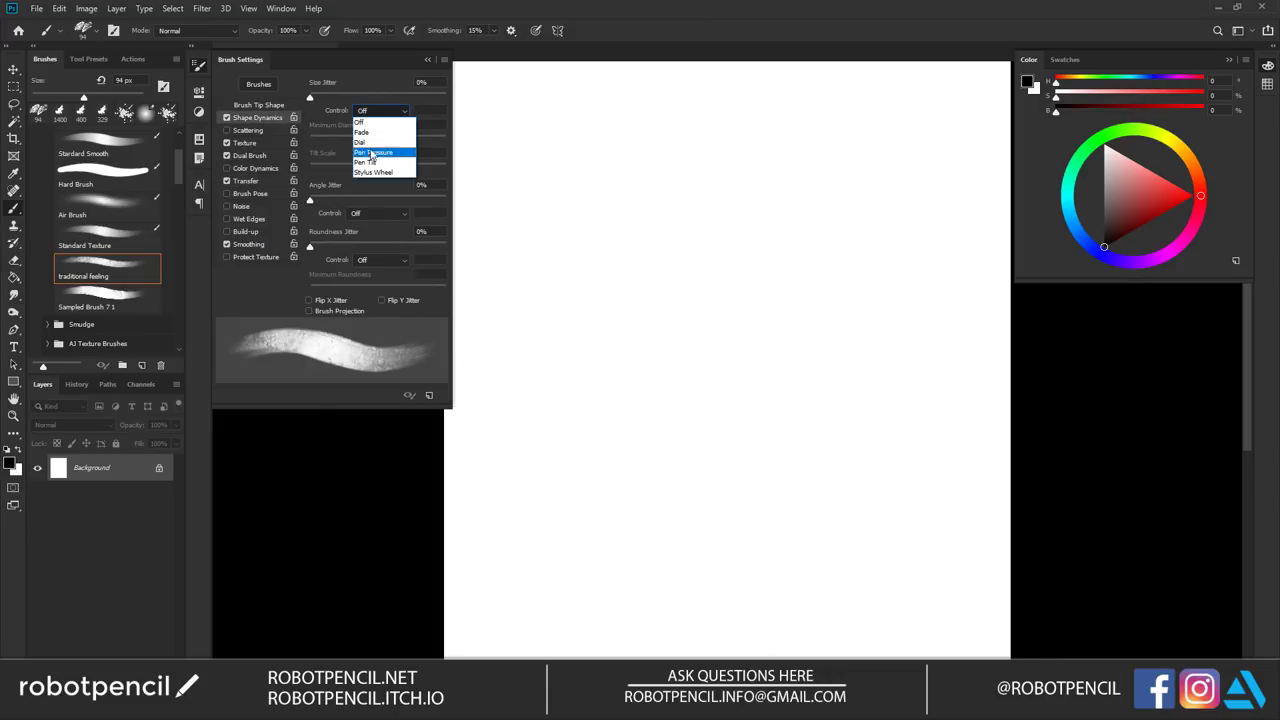
pyautogui.click(372, 134)
pyautogui.moveTo(796, 172)
pyautogui.mouseDown()
pyautogui.moveTo(643, 326)
pyautogui.moveTo(532, 330)
pyautogui.mouseUp()
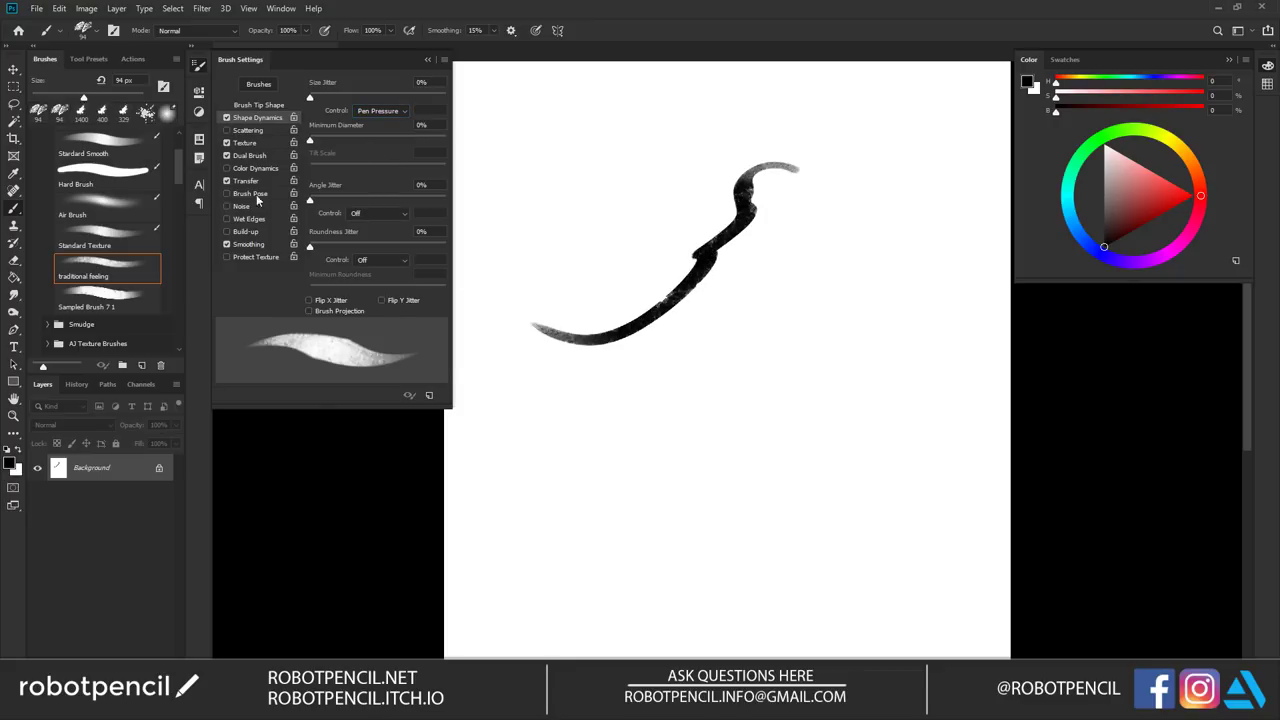
# Set the brush's minimum opacity under Transfer to 75% and test it with a curved stroke.
pyautogui.click(245, 180)
pyautogui.moveTo(354, 123); pyautogui.dragTo(386, 126)
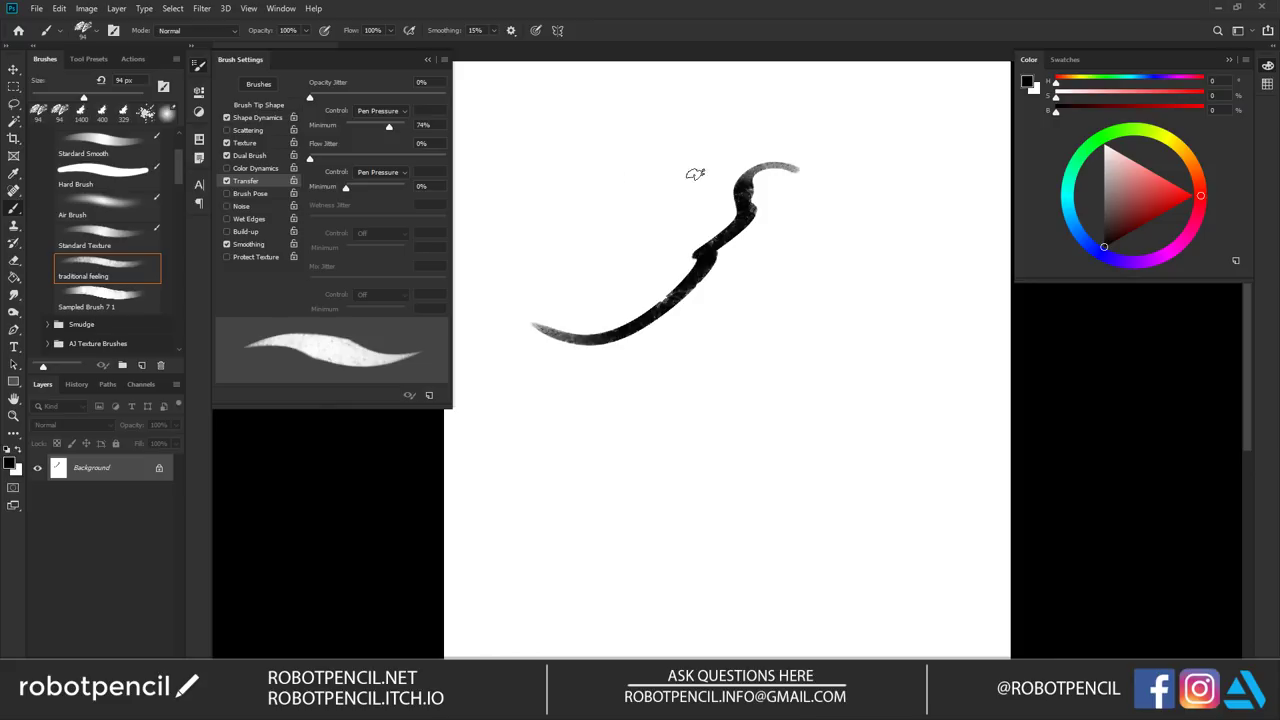
pyautogui.moveTo(696, 174)
pyautogui.mouseDown()
pyautogui.moveTo(594, 160)
pyautogui.moveTo(550, 282)
pyautogui.mouseUp()
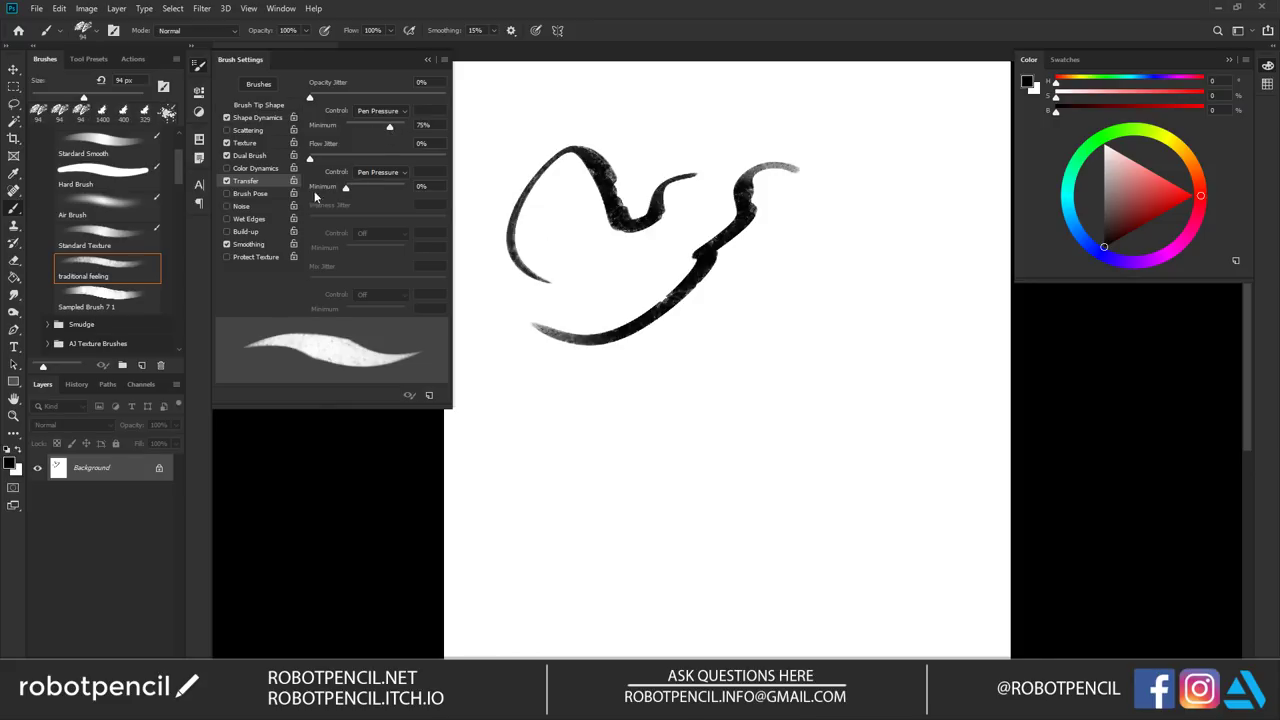
# Set the dual brush's spacing to 47% and its scatter to 64%.
pyautogui.click(262, 156)
pyautogui.moveTo(343, 256)
pyautogui.mouseDown()
pyautogui.moveTo(362, 257)
pyautogui.moveTo(340, 256)
pyautogui.moveTo(332, 287)
pyautogui.moveTo(320, 284)
pyautogui.mouseUp()
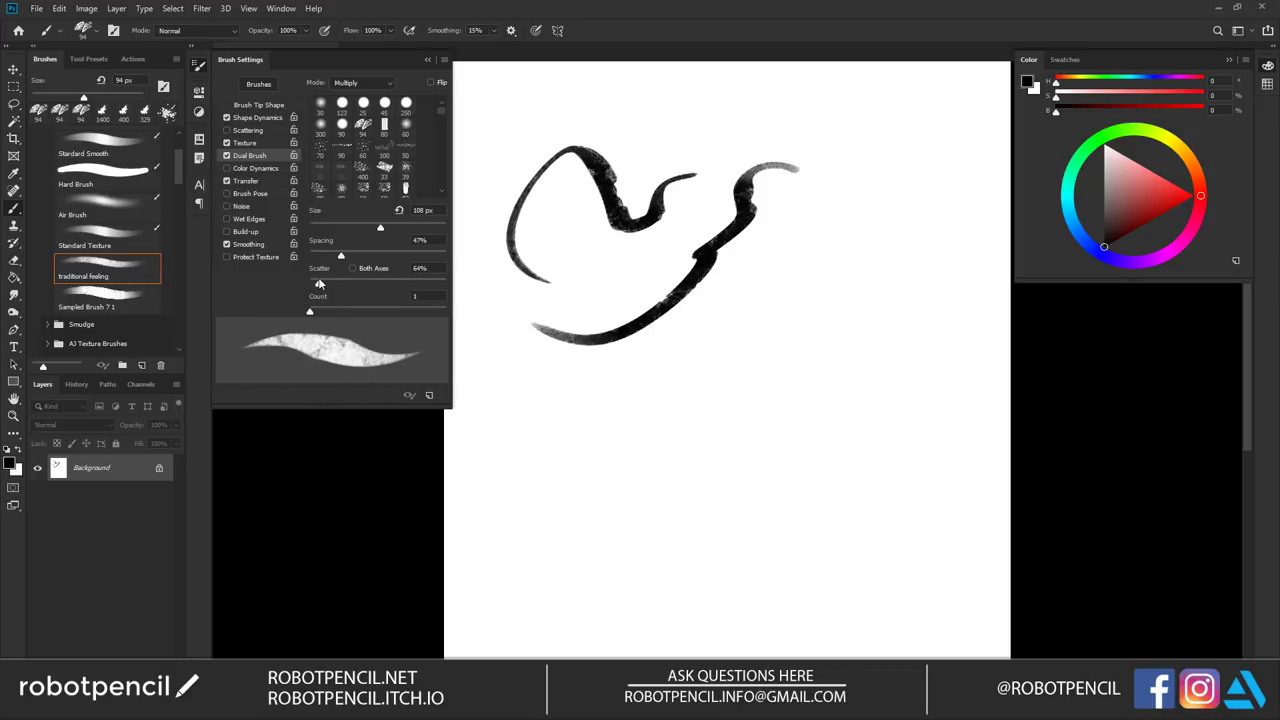
# Adjust Transfer to a minimum opacity of 81% and a minimum flow of 75%, testing with long curved strokes.
pyautogui.click(260, 181)
pyautogui.moveTo(354, 185); pyautogui.dragTo(372, 186)
pyautogui.moveTo(757, 238)
pyautogui.mouseDown()
pyautogui.moveTo(717, 346)
pyautogui.moveTo(794, 366)
pyautogui.moveTo(832, 305)
pyautogui.moveTo(846, 171)
pyautogui.moveTo(903, 106)
pyautogui.moveTo(768, 254)
pyautogui.mouseUp()
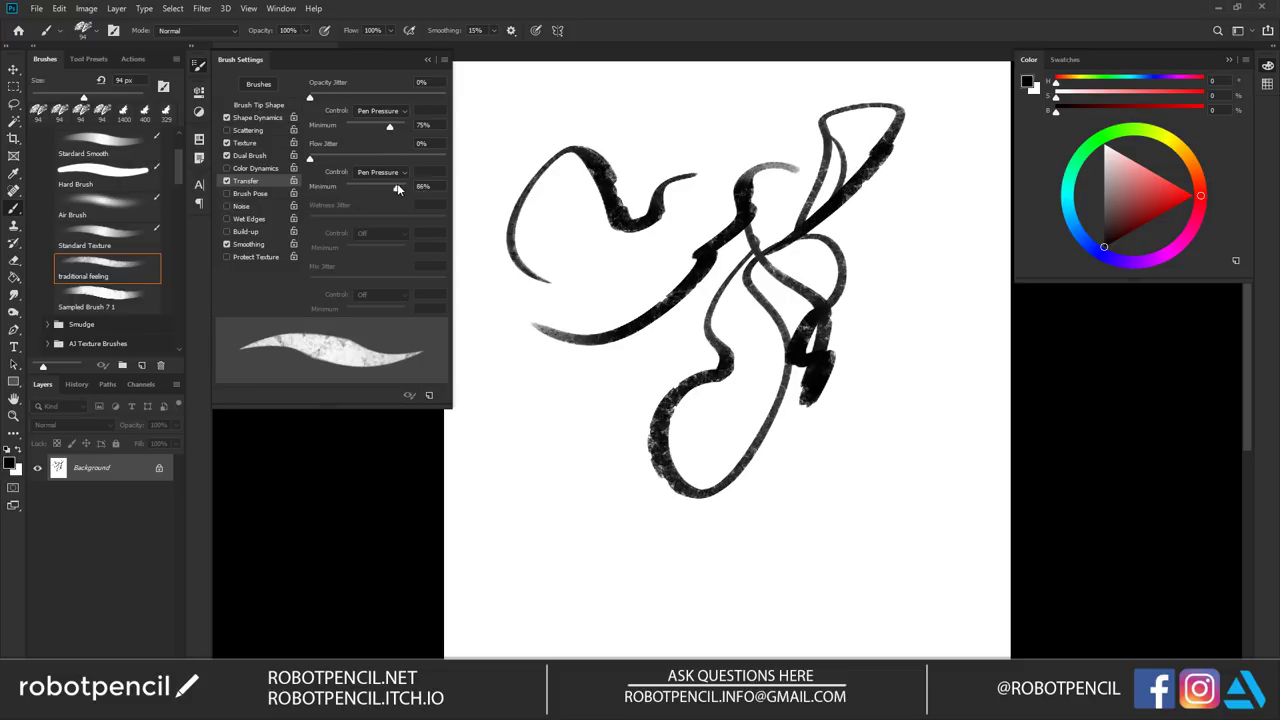
pyautogui.moveTo(743, 126)
pyautogui.mouseDown()
pyautogui.moveTo(686, 194)
pyautogui.moveTo(634, 346)
pyautogui.moveTo(566, 477)
pyautogui.moveTo(643, 510)
pyautogui.moveTo(783, 503)
pyautogui.mouseUp()
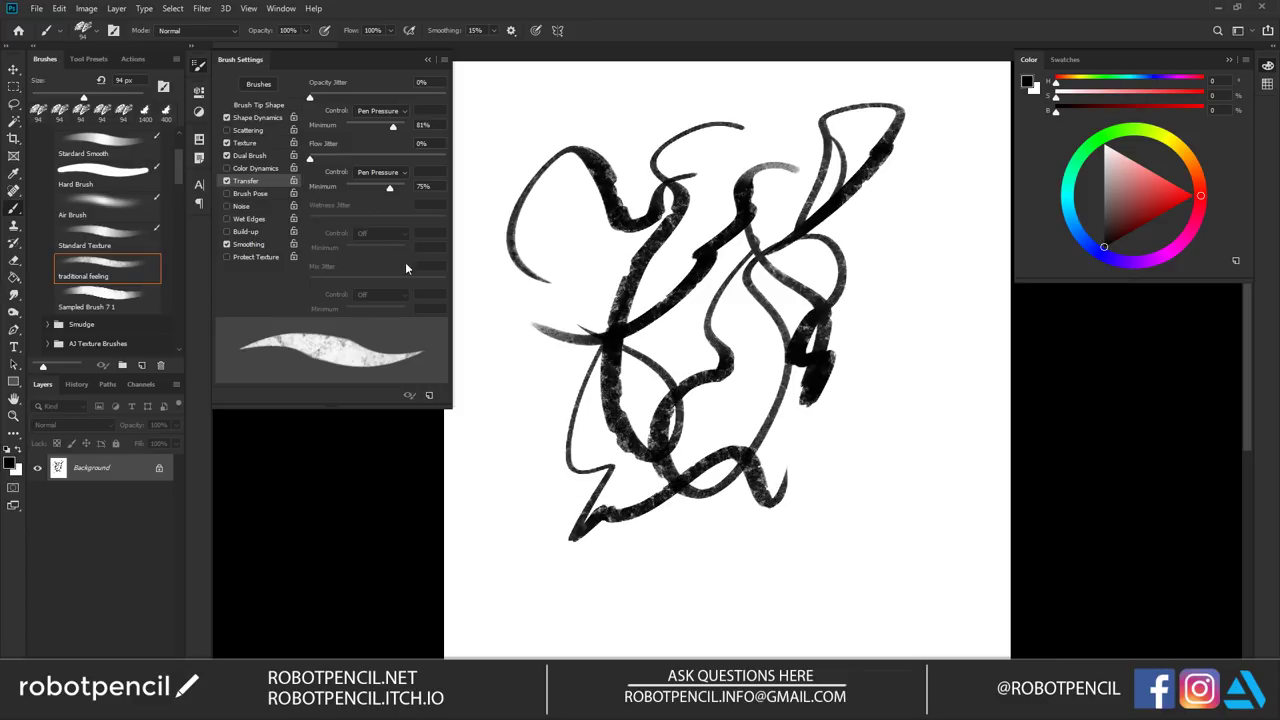
# Set the dual brush's spacing to 32% and scatter to 69%, and test it with a long flowing stroke.
pyautogui.click(250, 156)
pyautogui.moveTo(318, 283); pyautogui.dragTo(327, 259)
pyautogui.moveTo(567, 393)
pyautogui.mouseDown()
pyautogui.moveTo(501, 509)
pyautogui.moveTo(636, 519)
pyautogui.moveTo(763, 587)
pyautogui.moveTo(845, 503)
pyautogui.moveTo(822, 230)
pyautogui.moveTo(874, 272)
pyautogui.moveTo(780, 438)
pyautogui.mouseUp()
# Enlarge the brush to 400 px and paint broad diagonal strokes and a dense dark patch over the test lines.
pyautogui.press(']')
pyautogui.press(']')
pyautogui.press(']')
pyautogui.press(']')
pyautogui.press(']')
pyautogui.press(']')
pyautogui.press(']')
pyautogui.press(']')
pyautogui.press(']')
pyautogui.press(']')
pyautogui.press(']')
pyautogui.moveTo(795, 208)
pyautogui.mouseDown()
pyautogui.moveTo(651, 345)
pyautogui.moveTo(688, 425)
pyautogui.mouseUp()
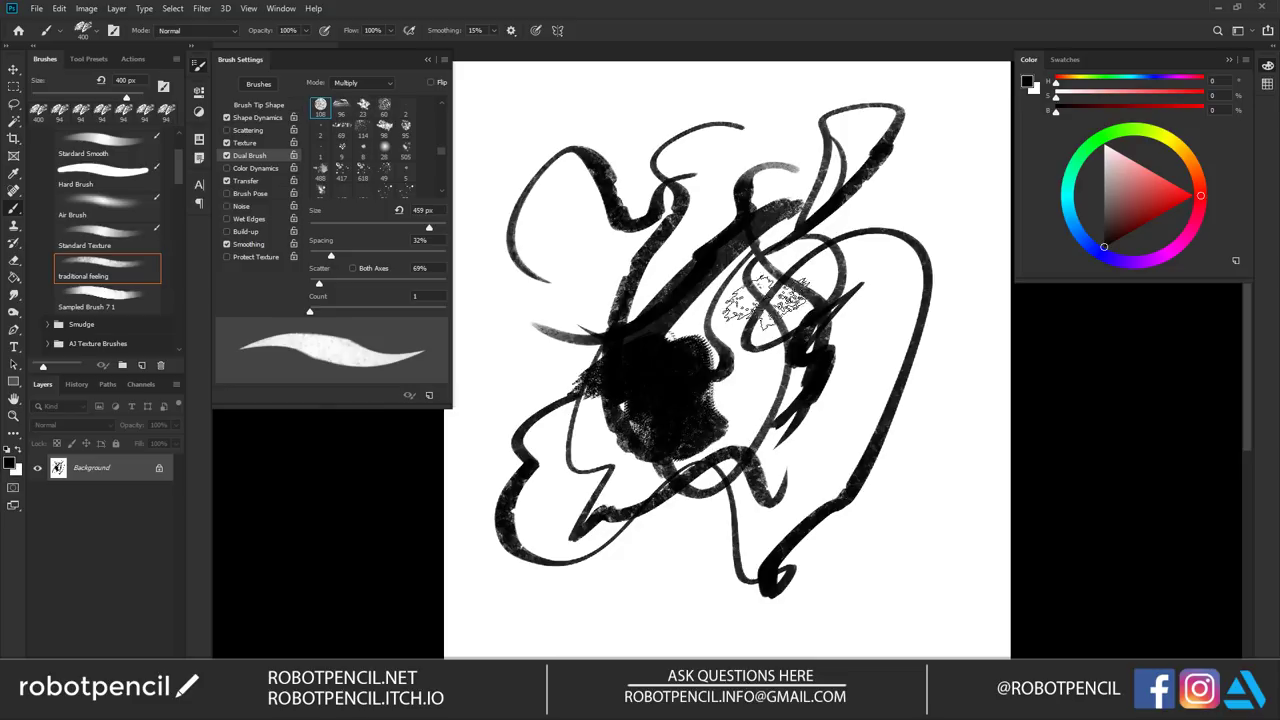
pyautogui.moveTo(765, 300); pyautogui.dragTo(713, 355)
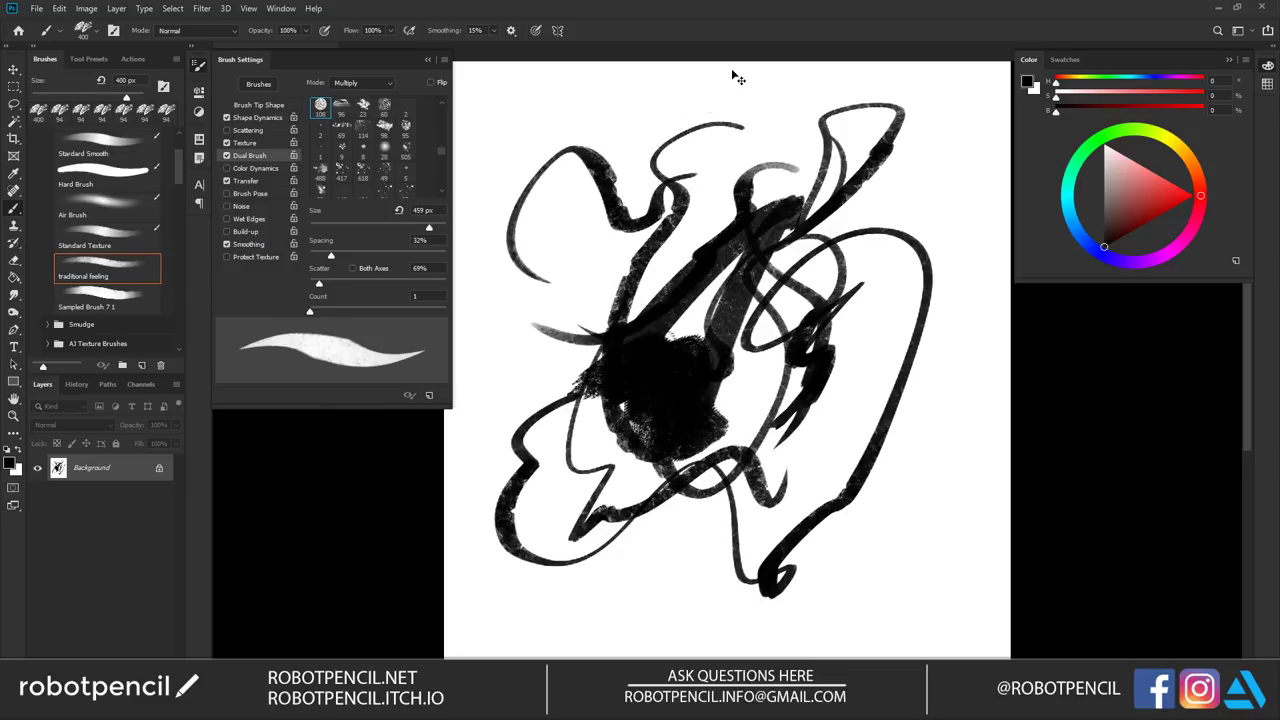
# Clear the canvas and paint a dark textured patch and broad diagonal strokes, using a brush size down to 300 px.
pyautogui.hotkey('ctrl', 'BackSpace')
pyautogui.moveTo(725, 187)
pyautogui.mouseDown()
pyautogui.moveTo(614, 275)
pyautogui.moveTo(749, 334)
pyautogui.mouseUp()
pyautogui.moveTo(860, 262); pyautogui.dragTo(665, 488)
pyautogui.moveTo(840, 338); pyautogui.dragTo(722, 392)
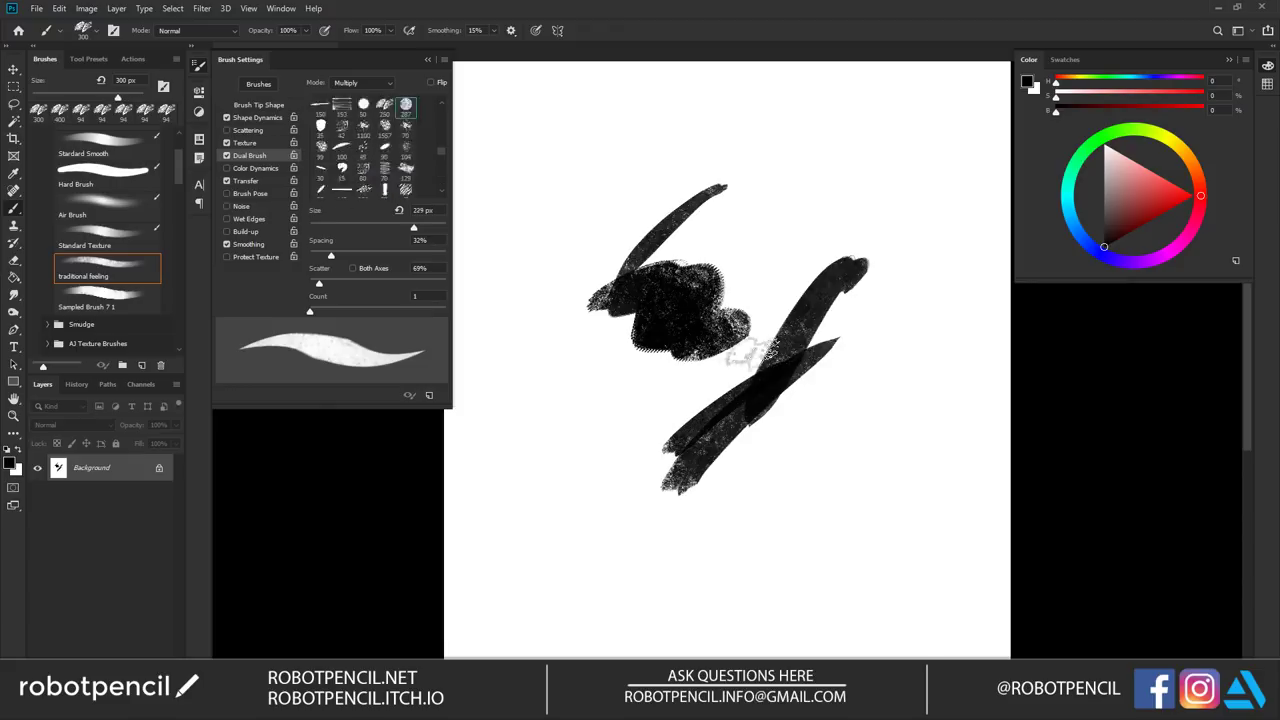
# Show the brush's texture settings and paint curved and diagonal test strokes around the dark patch at 175 px.
pyautogui.click(258, 146)
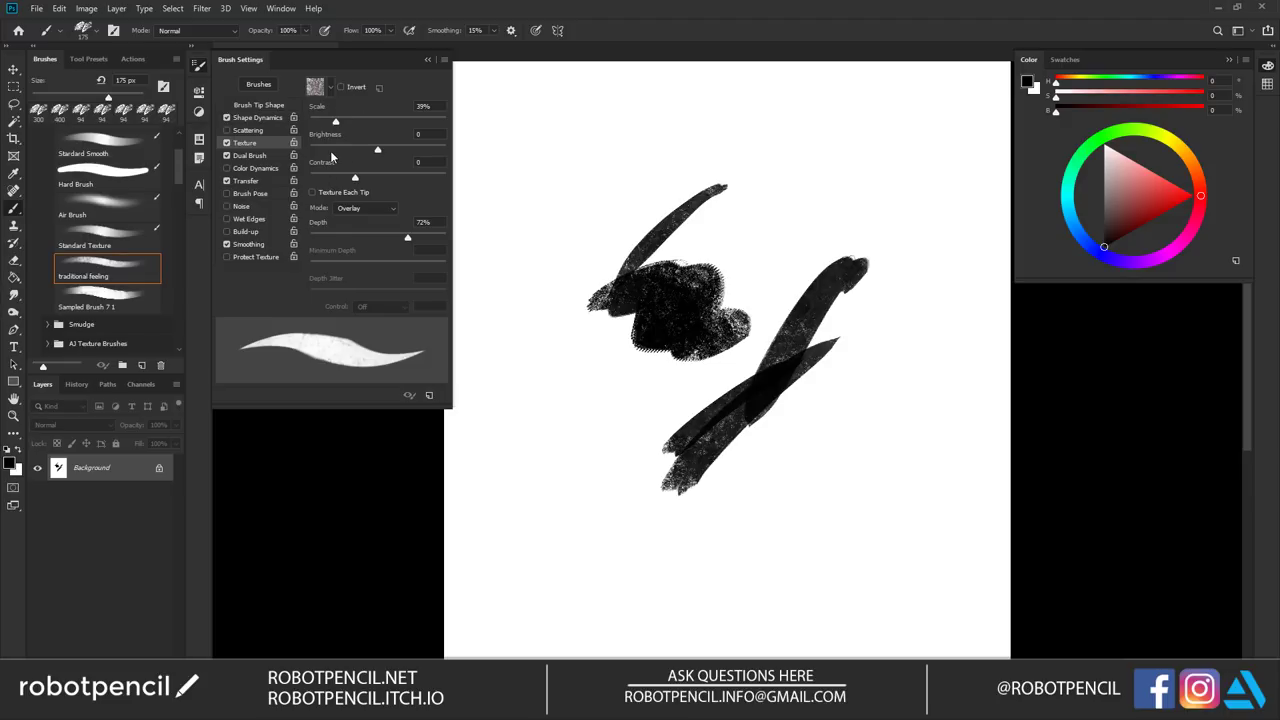
pyautogui.moveTo(760, 114)
pyautogui.mouseDown()
pyautogui.moveTo(572, 228)
pyautogui.moveTo(714, 240)
pyautogui.moveTo(843, 200)
pyautogui.moveTo(586, 255)
pyautogui.moveTo(660, 310)
pyautogui.mouseUp()
pyautogui.moveTo(714, 142)
pyautogui.mouseDown()
pyautogui.moveTo(606, 462)
pyautogui.moveTo(750, 310)
pyautogui.mouseUp()
pyautogui.moveTo(585, 500); pyautogui.dragTo(805, 302)
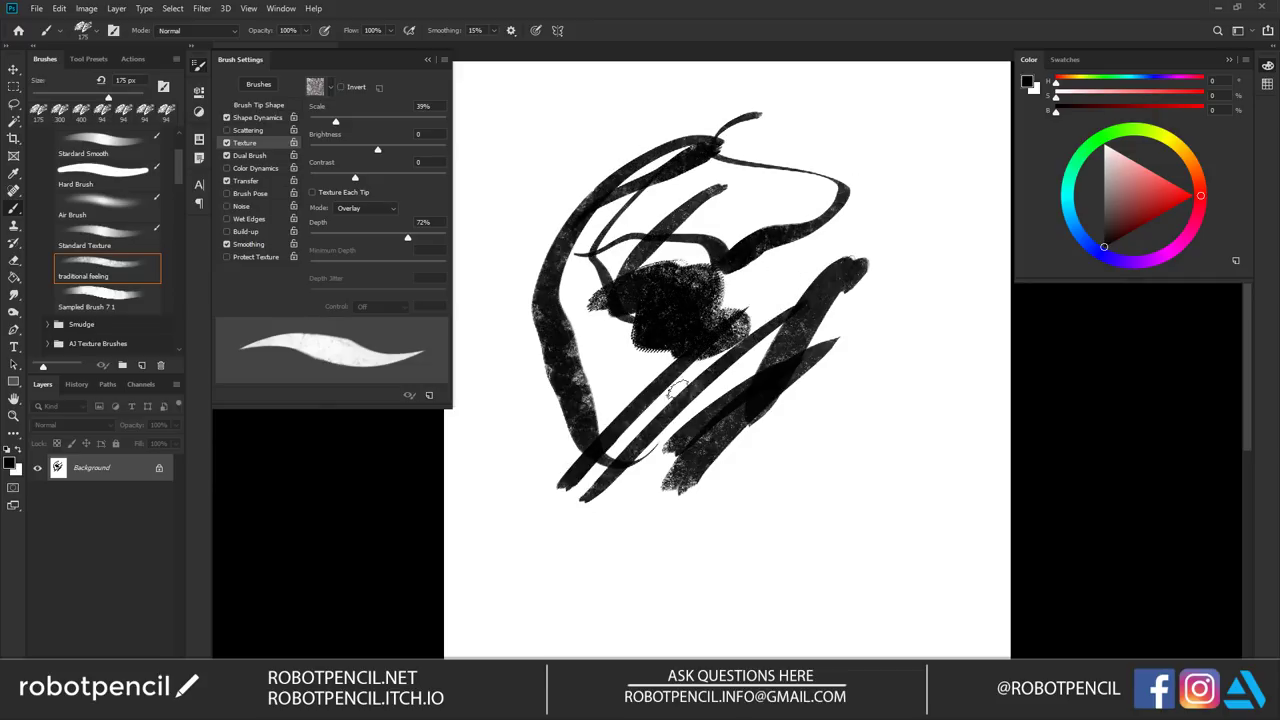
# Paint more black diagonal strokes below the dark patch and curved strokes around the upper loop with the 175 px brush.
pyautogui.moveTo(565, 460); pyautogui.dragTo(716, 327)
pyautogui.moveTo(605, 445); pyautogui.dragTo(745, 336)
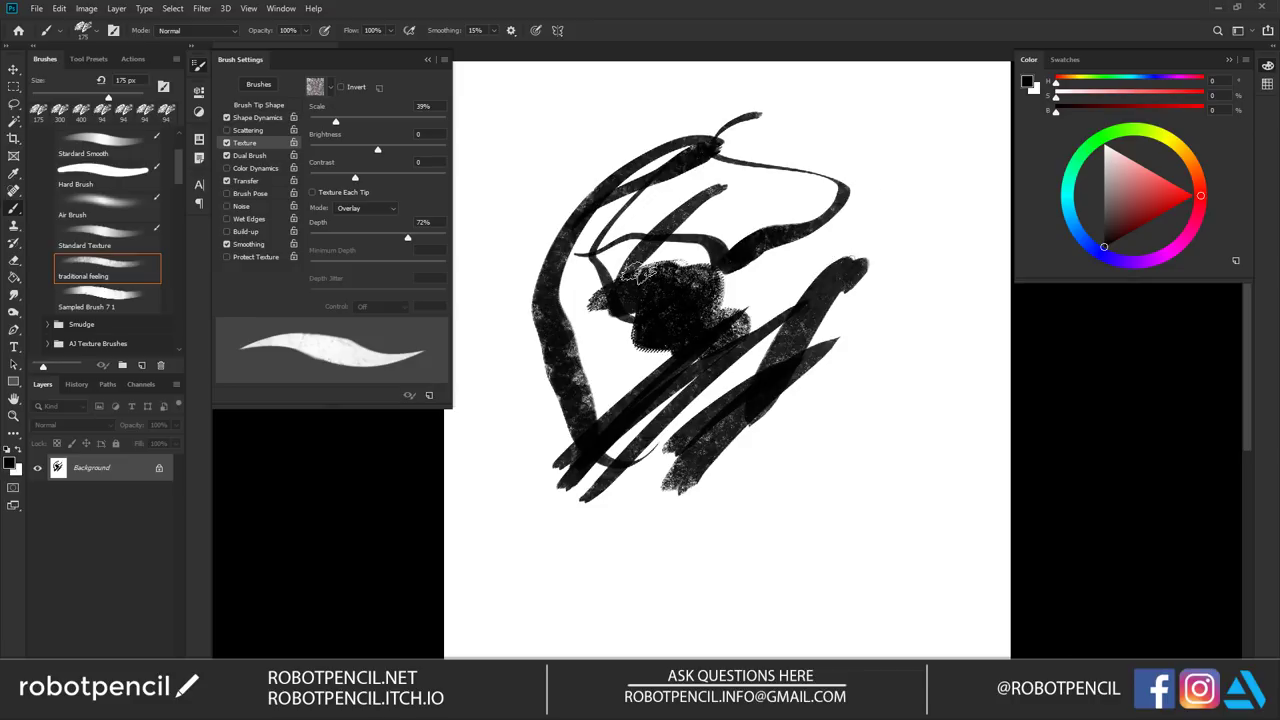
pyautogui.moveTo(766, 125)
pyautogui.mouseDown()
pyautogui.moveTo(688, 255)
pyautogui.moveTo(805, 175)
pyautogui.mouseUp()
pyautogui.moveTo(766, 126); pyautogui.dragTo(870, 272)
pyautogui.moveTo(855, 137)
pyautogui.mouseDown()
pyautogui.moveTo(730, 308)
pyautogui.moveTo(765, 138)
pyautogui.moveTo(700, 190)
pyautogui.moveTo(737, 250)
pyautogui.moveTo(874, 198)
pyautogui.mouseUp()
# Sample white from the canvas and paint light strokes inside the upper loop and across the dark patch and diagonals.
pyautogui.keyDown('alt'); pyautogui.click(900, 204); pyautogui.keyUp('alt')
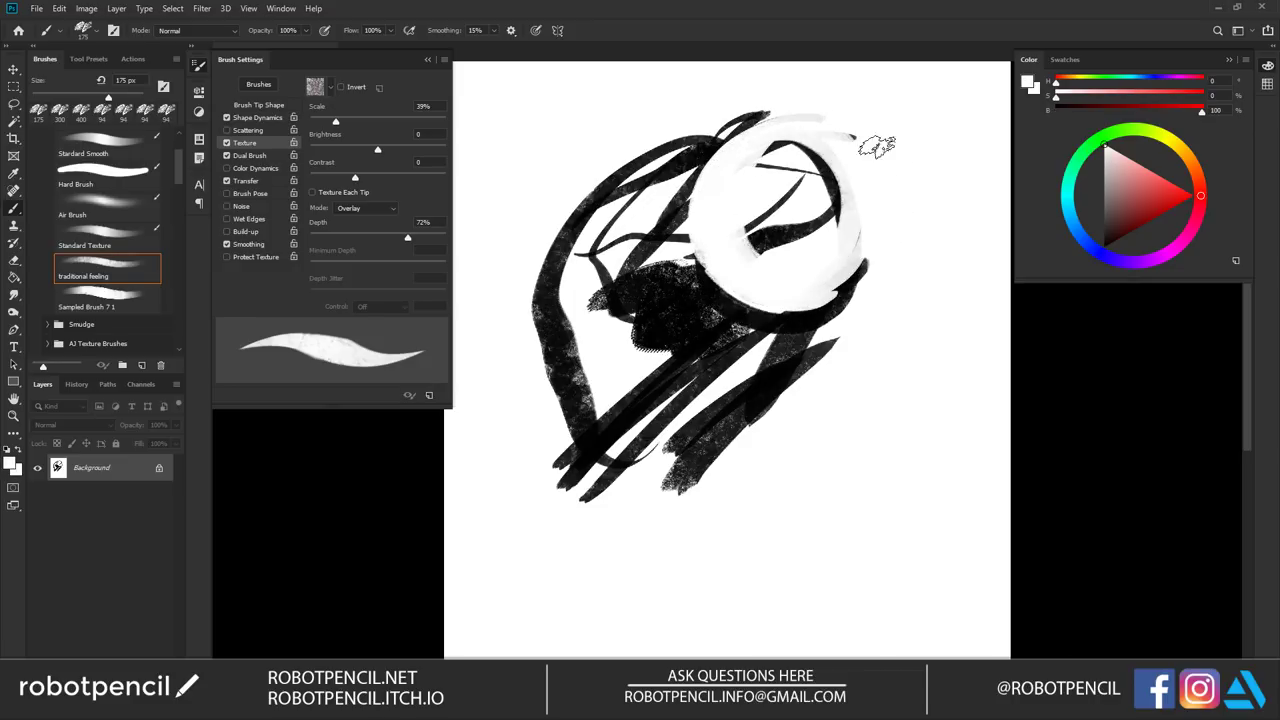
pyautogui.moveTo(752, 232); pyautogui.dragTo(790, 243)
pyautogui.moveTo(822, 292); pyautogui.dragTo(795, 362)
pyautogui.moveTo(676, 374); pyautogui.dragTo(694, 398)
pyautogui.moveTo(675, 262)
pyautogui.mouseDown()
pyautogui.moveTo(745, 365)
pyautogui.moveTo(775, 345)
pyautogui.moveTo(690, 385)
pyautogui.mouseUp()
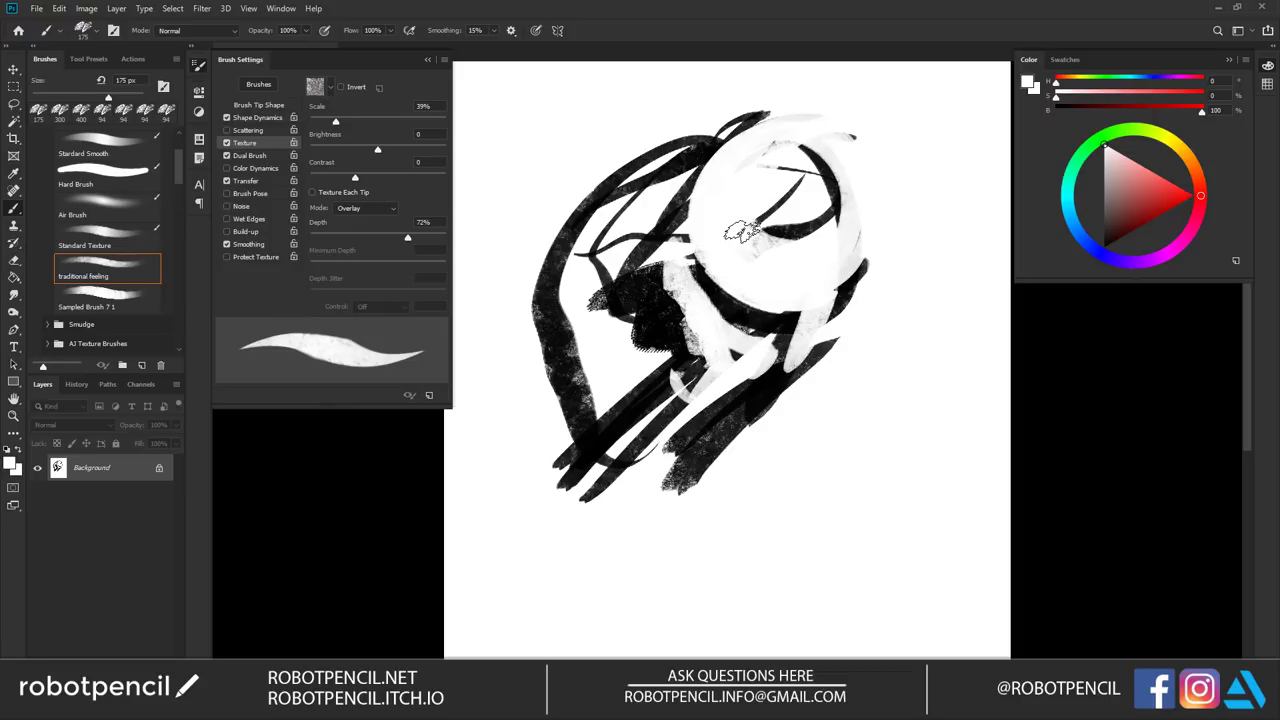
# Paint black curved strokes around the white circle at 125 px, flip the canvas horizontally, and add a white arc over them.
pyautogui.press('x')
pyautogui.press('[')
pyautogui.press('[')
pyautogui.moveTo(848, 136)
pyautogui.mouseDown()
pyautogui.moveTo(715, 204)
pyautogui.moveTo(815, 298)
pyautogui.moveTo(802, 150)
pyautogui.moveTo(835, 143)
pyautogui.moveTo(755, 155)
pyautogui.moveTo(785, 138)
pyautogui.moveTo(805, 158)
pyautogui.moveTo(876, 158)
pyautogui.moveTo(856, 210)
pyautogui.mouseUp()
pyautogui.moveTo(800, 172)
pyautogui.mouseDown()
pyautogui.moveTo(866, 166)
pyautogui.moveTo(881, 180)
pyautogui.mouseUp()
pyautogui.hotkey('ctrl', 'shift', 'h')
pyautogui.press('x')
pyautogui.moveTo(640, 118); pyautogui.dragTo(734, 180)
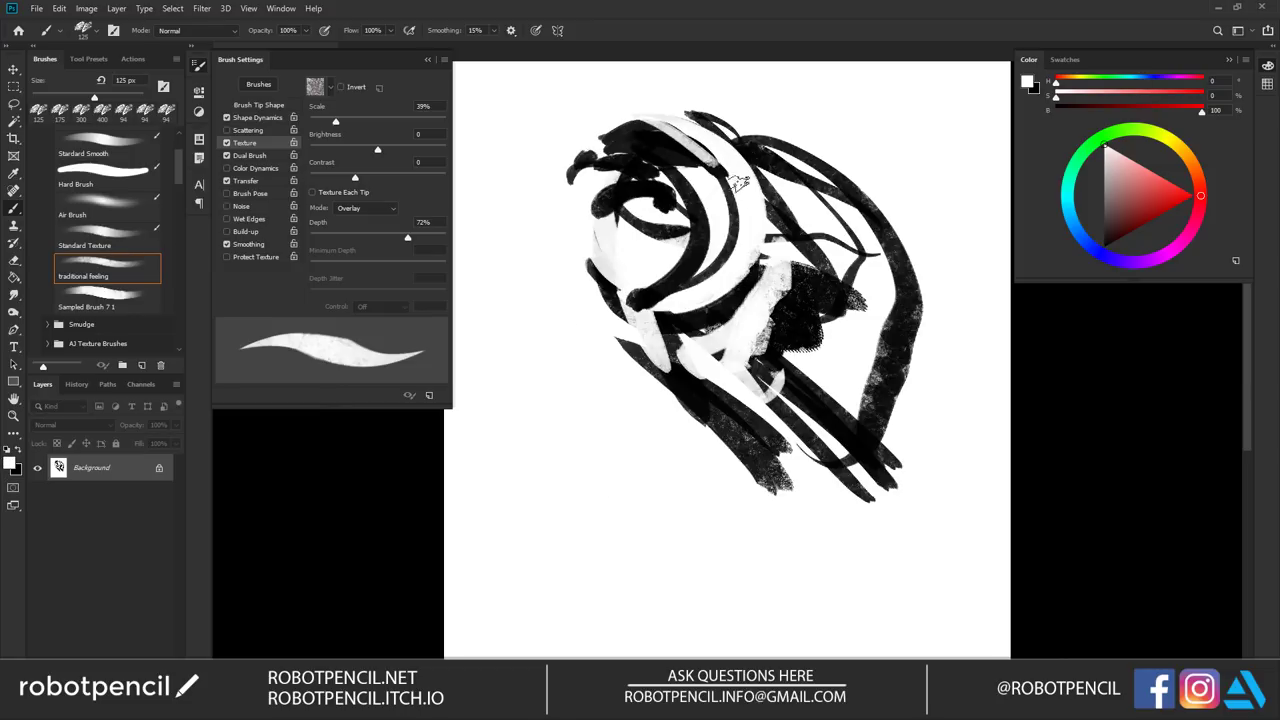
# Reduce the brush to 30 px, paint short black tick marks along the white ring, and flip the canvas horizontally.
pyautogui.press('[')
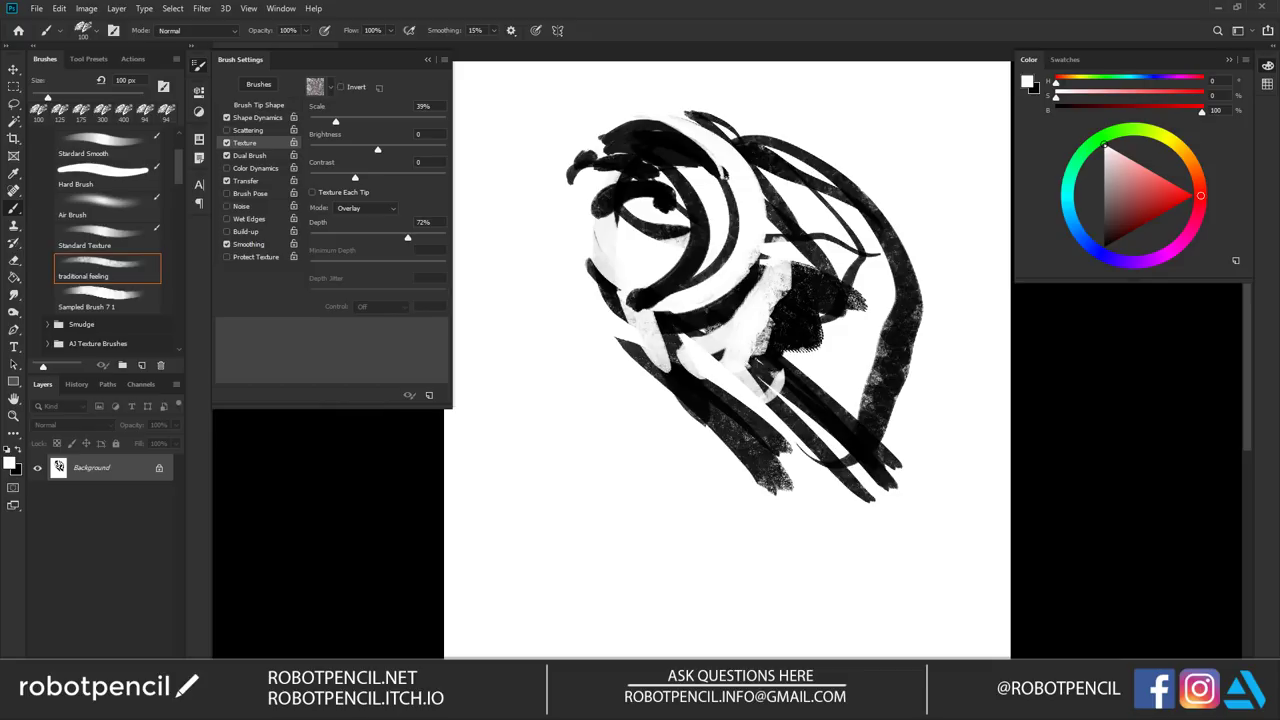
pyautogui.press('[')
pyautogui.press('[')
pyautogui.press('[')
pyautogui.press('[')
pyautogui.press('[')
pyautogui.press('[')
pyautogui.press('[')
pyautogui.press('x')
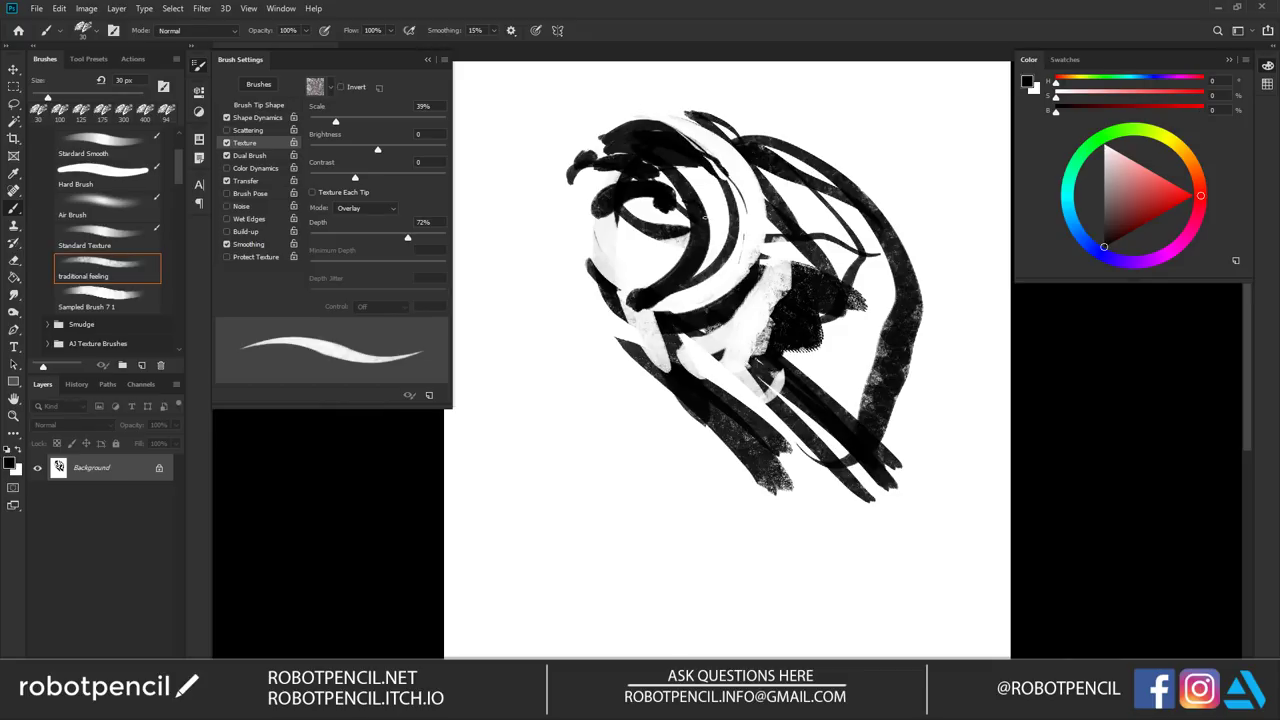
pyautogui.hotkey('ctrl', 'shift', 'h')
# Enlarge the brush to 80 px, flip the canvas and paint short strokes under the ring, ending with the brush at 60 px.
pyautogui.press(']')
pyautogui.press(']')
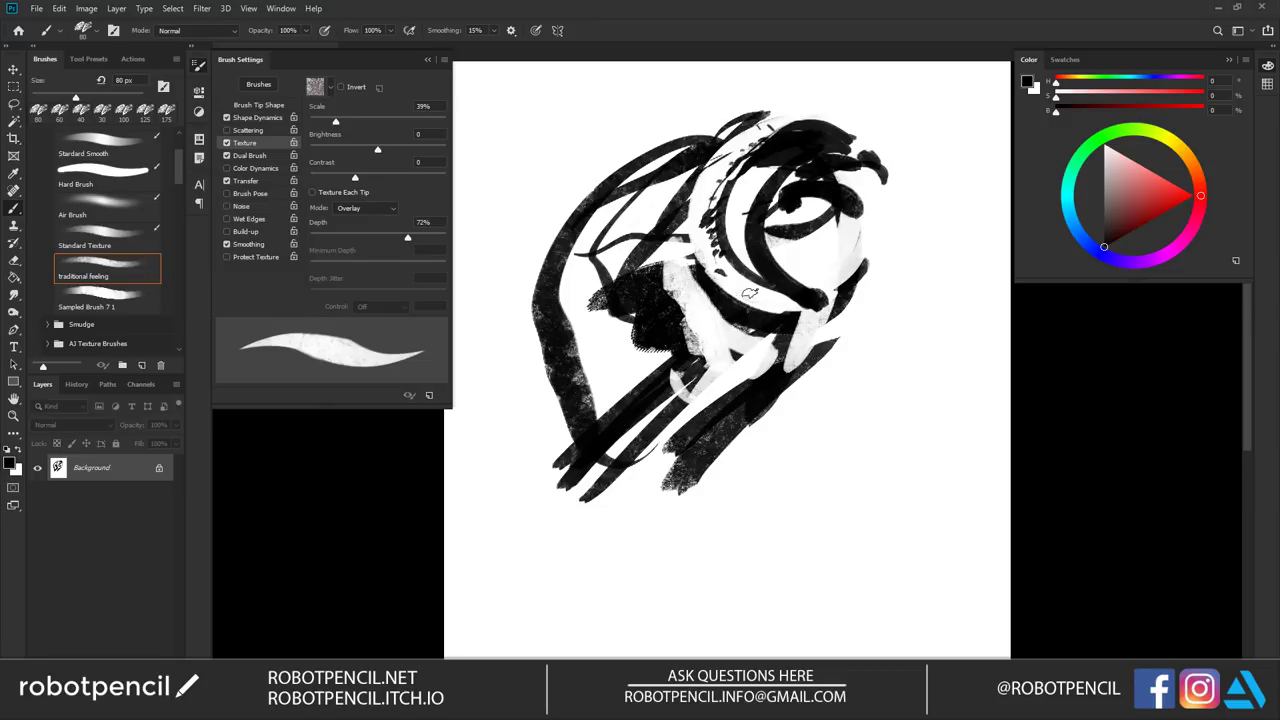
pyautogui.hotkey('ctrl', 'shift', 'h')
pyautogui.moveTo(718, 284); pyautogui.dragTo(647, 333)
pyautogui.press('[')
pyautogui.press('[')
pyautogui.moveTo(628, 420); pyautogui.dragTo(447, 518)
pyautogui.moveTo(706, 394); pyautogui.dragTo(434, 515)
pyautogui.moveTo(745, 385); pyautogui.dragTo(440, 497)
pyautogui.hotkey('ctrl', 'z')
pyautogui.hotkey('ctrl', 'z')
pyautogui.hotkey('ctrl', 'z')
# Save the current brush as a tool preset named Comic Brush Pen 1, declining to make a brush preset instead.
pyautogui.click(90, 59)
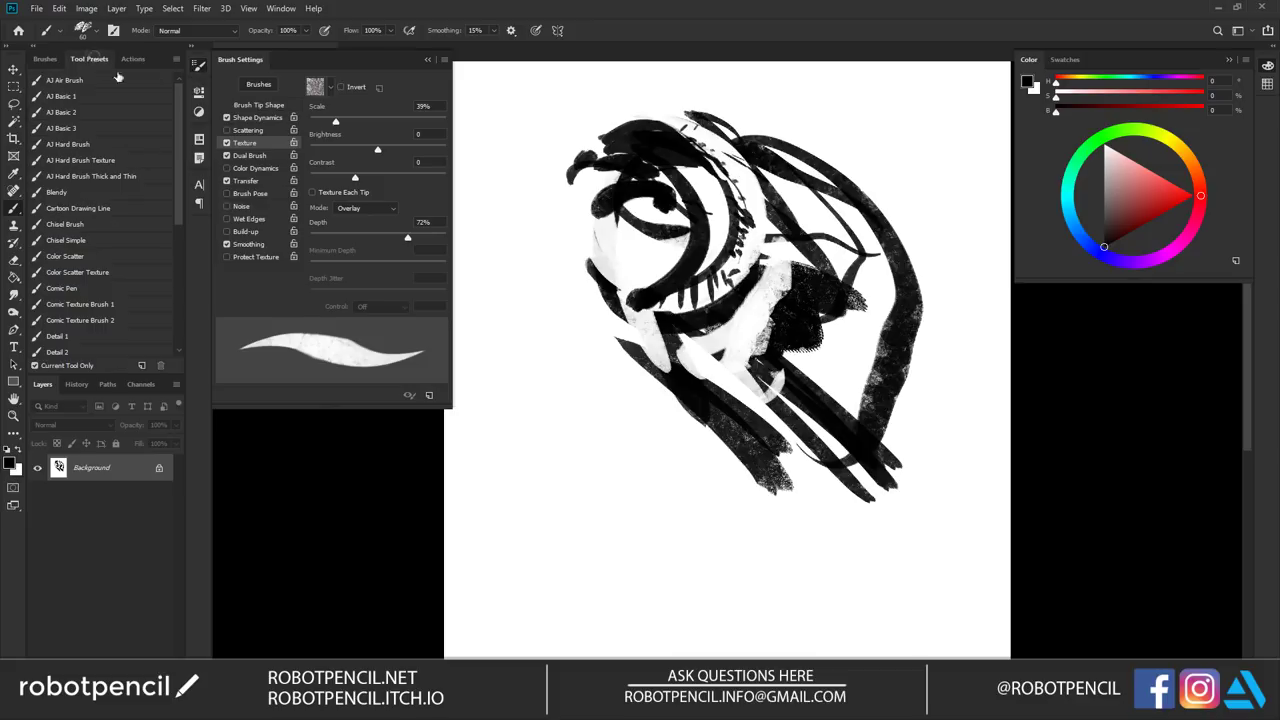
pyautogui.click(142, 366)
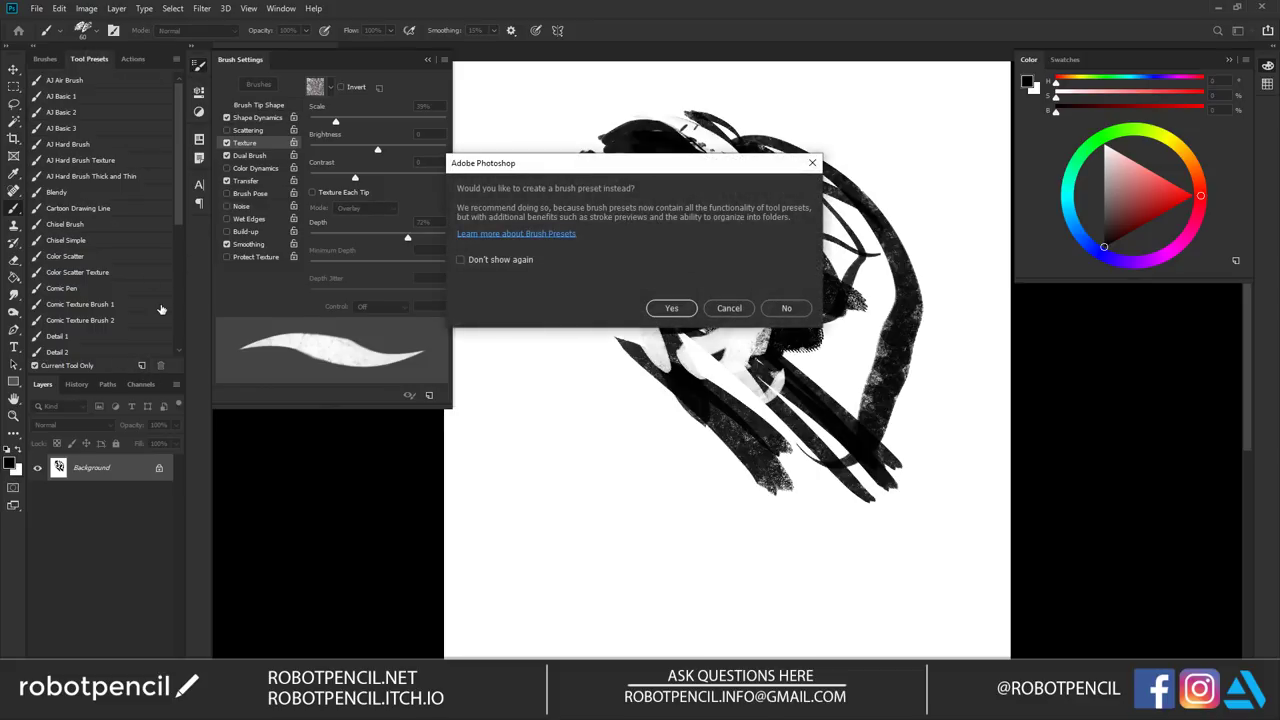
pyautogui.click(786, 308)
pyautogui.write('Comic Brush')
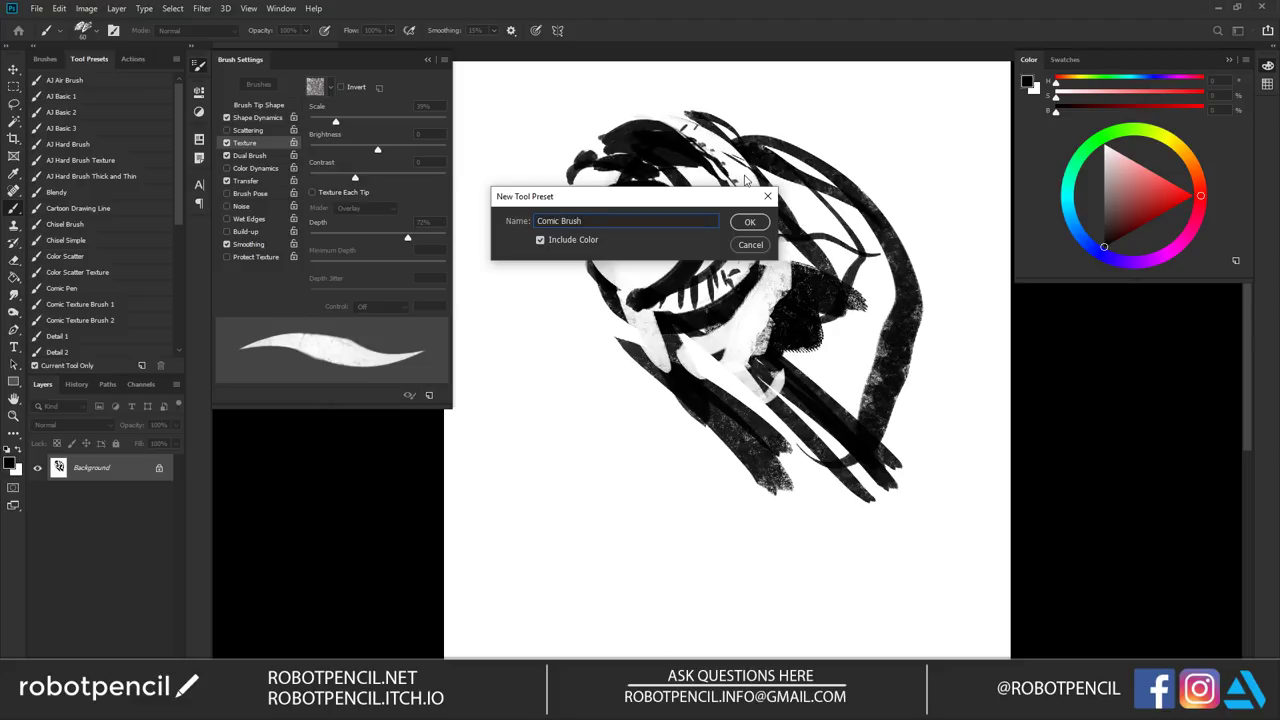
pyautogui.press('Return')
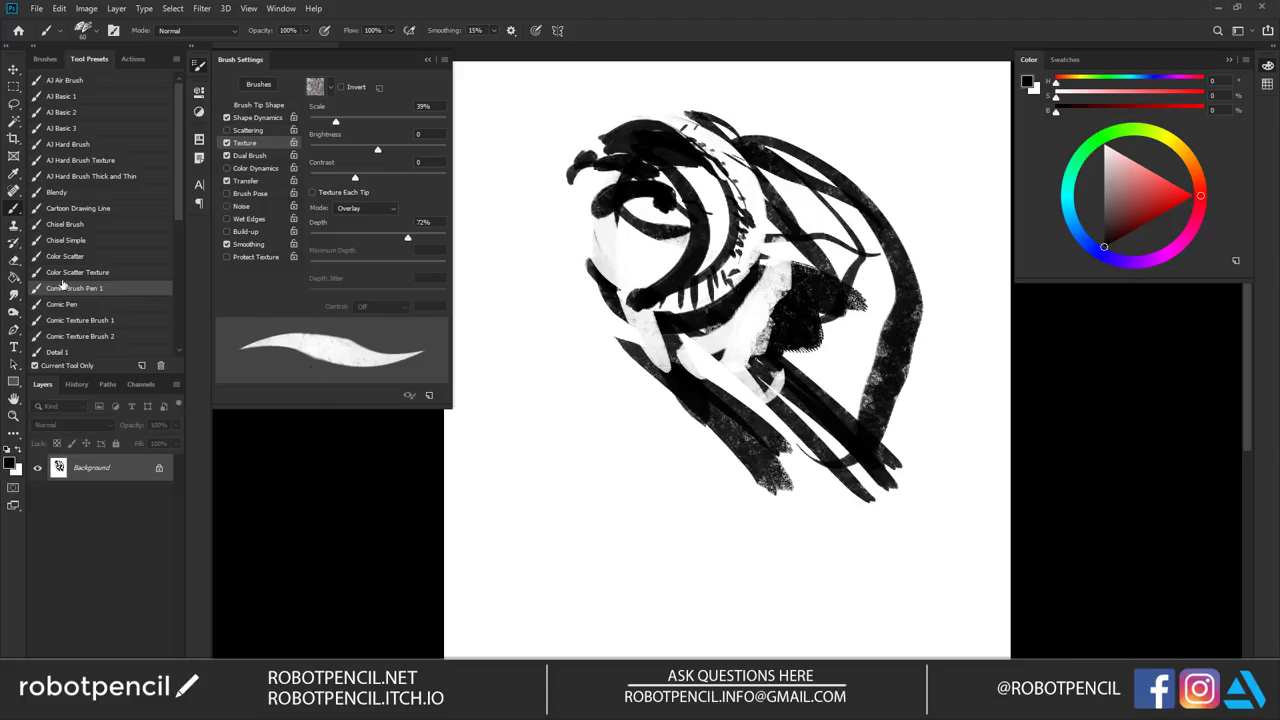
# Load the Comic Pen tool preset and scribble thin curves and overlapping diagonal test lines over the drawing.
pyautogui.click(62, 304)
pyautogui.moveTo(735, 165)
pyautogui.mouseDown()
pyautogui.moveTo(592, 325)
pyautogui.moveTo(606, 471)
pyautogui.moveTo(612, 450)
pyautogui.mouseUp()
pyautogui.moveTo(580, 491)
pyautogui.mouseDown()
pyautogui.moveTo(534, 523)
pyautogui.moveTo(768, 364)
pyautogui.mouseUp()
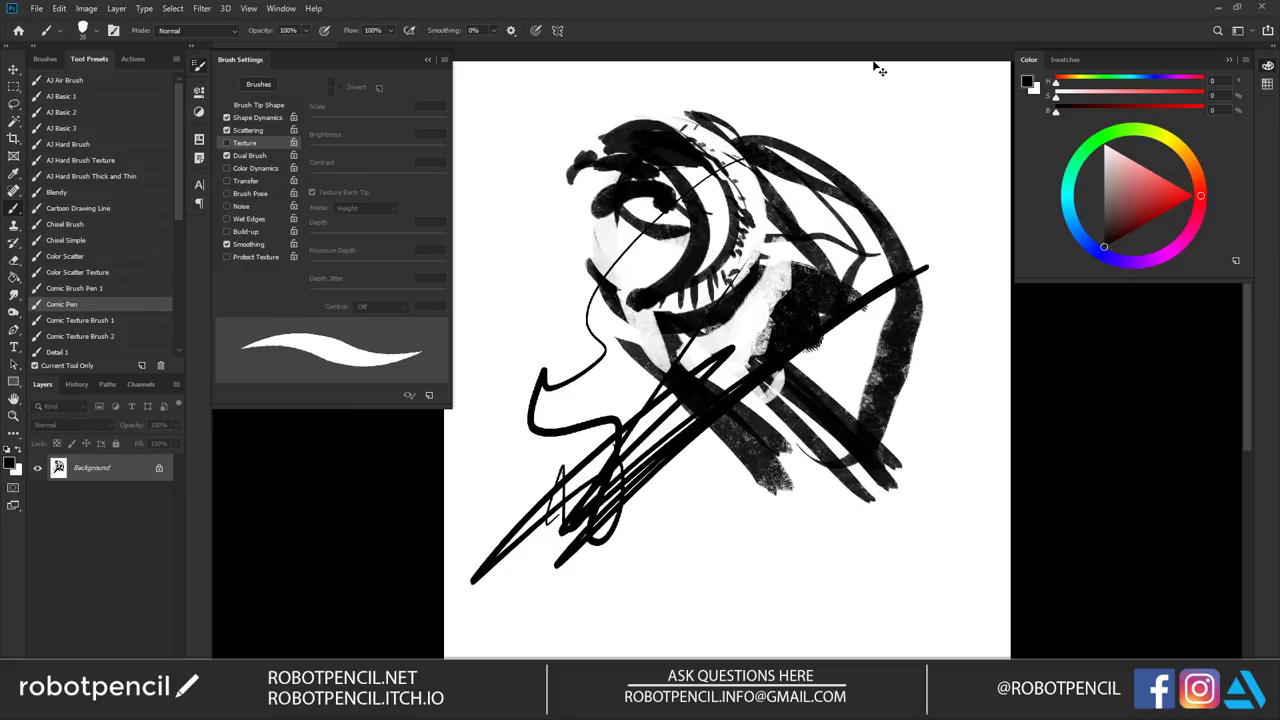
# Clear the canvas, outline a small downward-pointing triangle with a straight-edged lasso selection, and fill it with black.
pyautogui.hotkey('ctrl', 'BackSpace')
pyautogui.press('l')
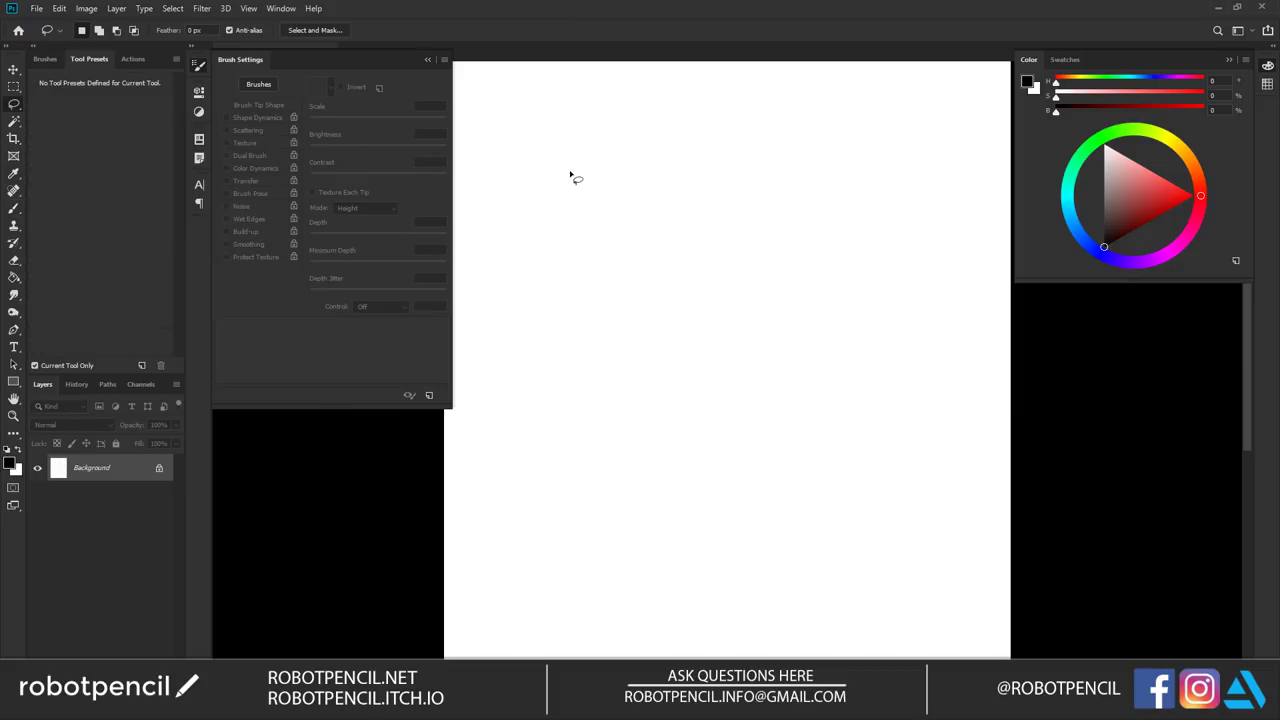
pyautogui.keyDown('shift'); pyautogui.click(638, 192); pyautogui.keyUp('shift')
pyautogui.click(676, 249)
pyautogui.click(709, 196)
pyautogui.click(640, 194)
pyautogui.press('b')
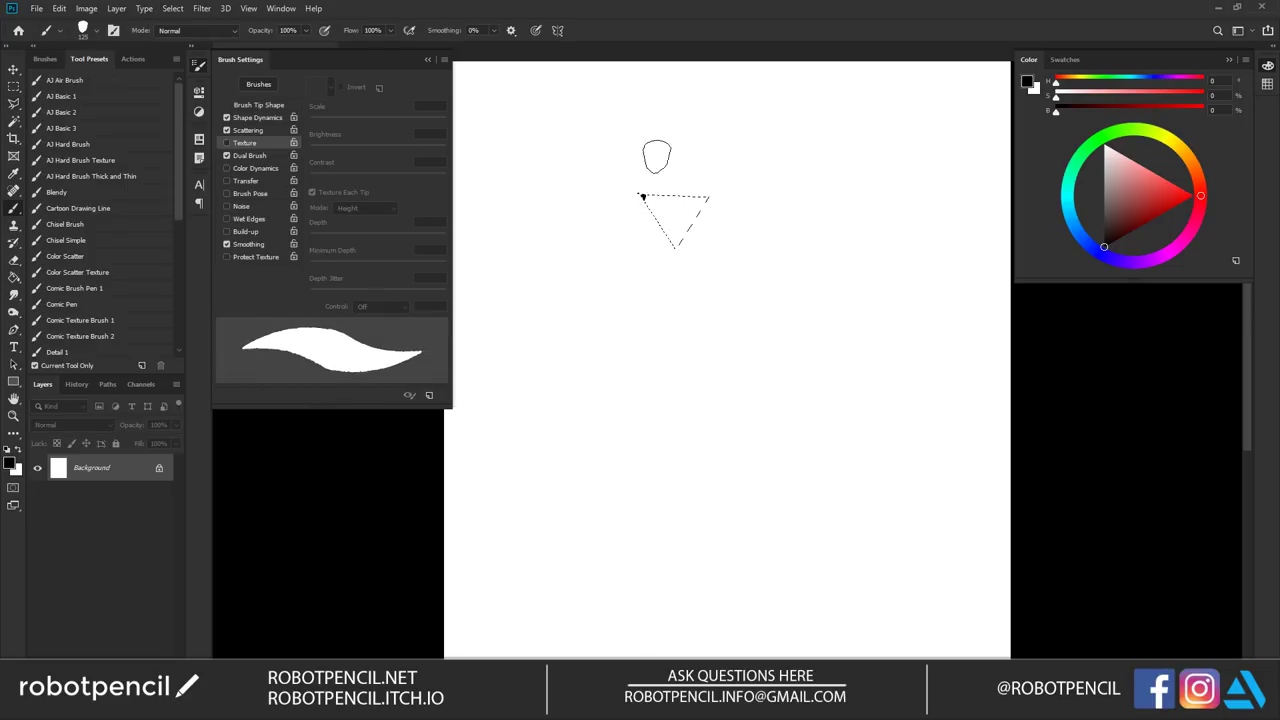
pyautogui.hotkey('alt', 'BackSpace')
pyautogui.hotkey('ctrl', 'space')
pyautogui.click(685, 244)
pyautogui.click(669, 216)
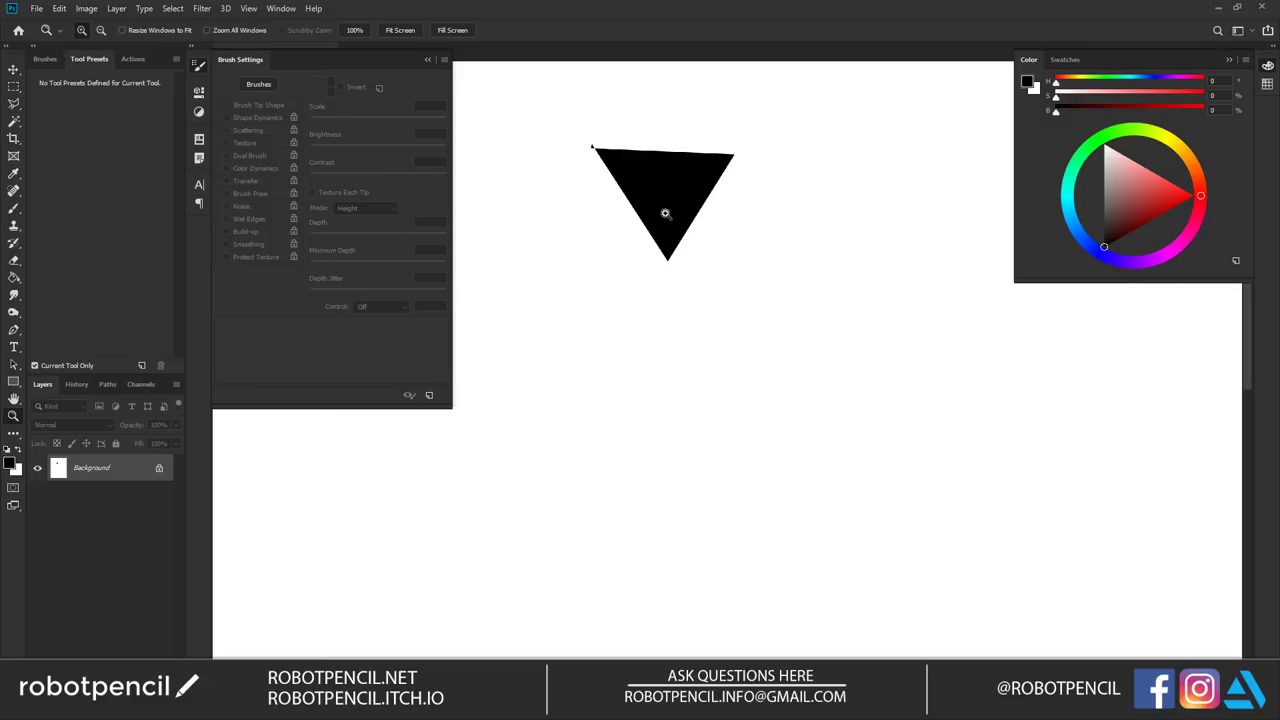
# Touch up the edges of the black triangle with white, using the Comic Pen brush at 50 px.
pyautogui.press('b')
pyautogui.press('x')
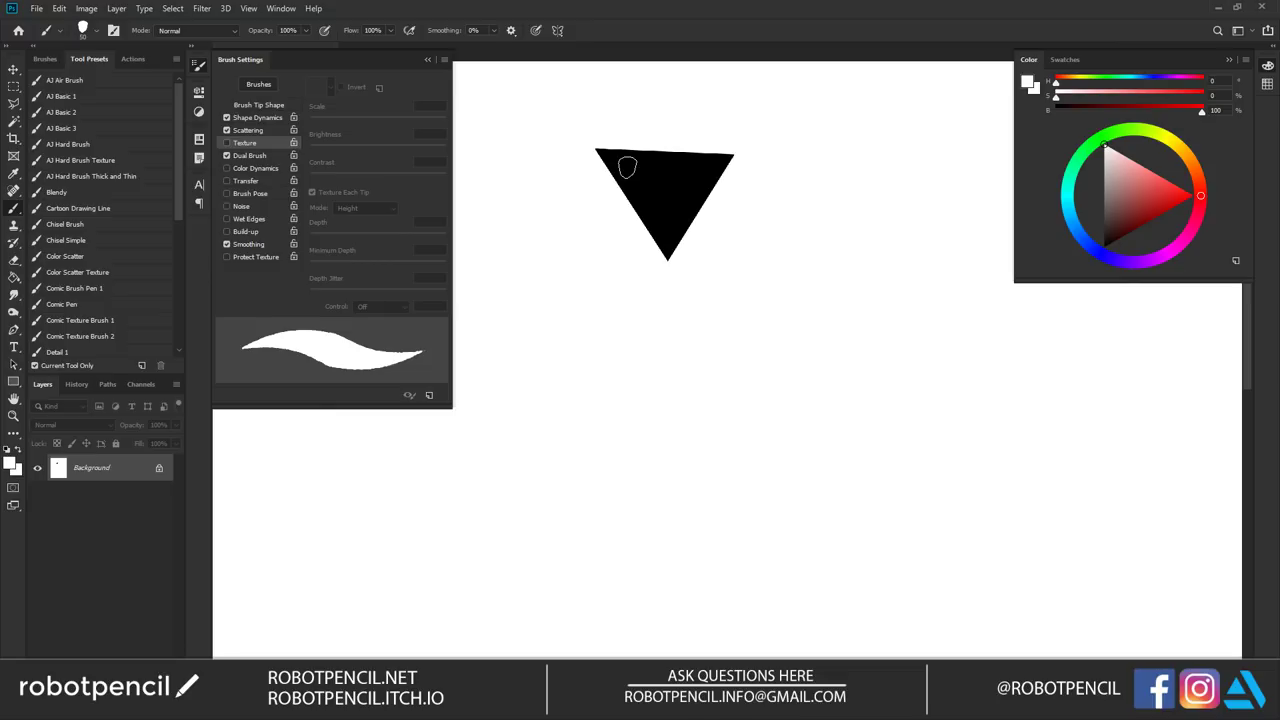
pyautogui.moveTo(714, 223); pyautogui.dragTo(771, 245)
# Select a square area around the triangle and define it as a brush preset under the suggested name.
pyautogui.press('m')
pyautogui.moveTo(648, 147)
pyautogui.mouseDown()
pyautogui.moveTo(694, 226)
pyautogui.moveTo(829, 299)
pyautogui.mouseUp()
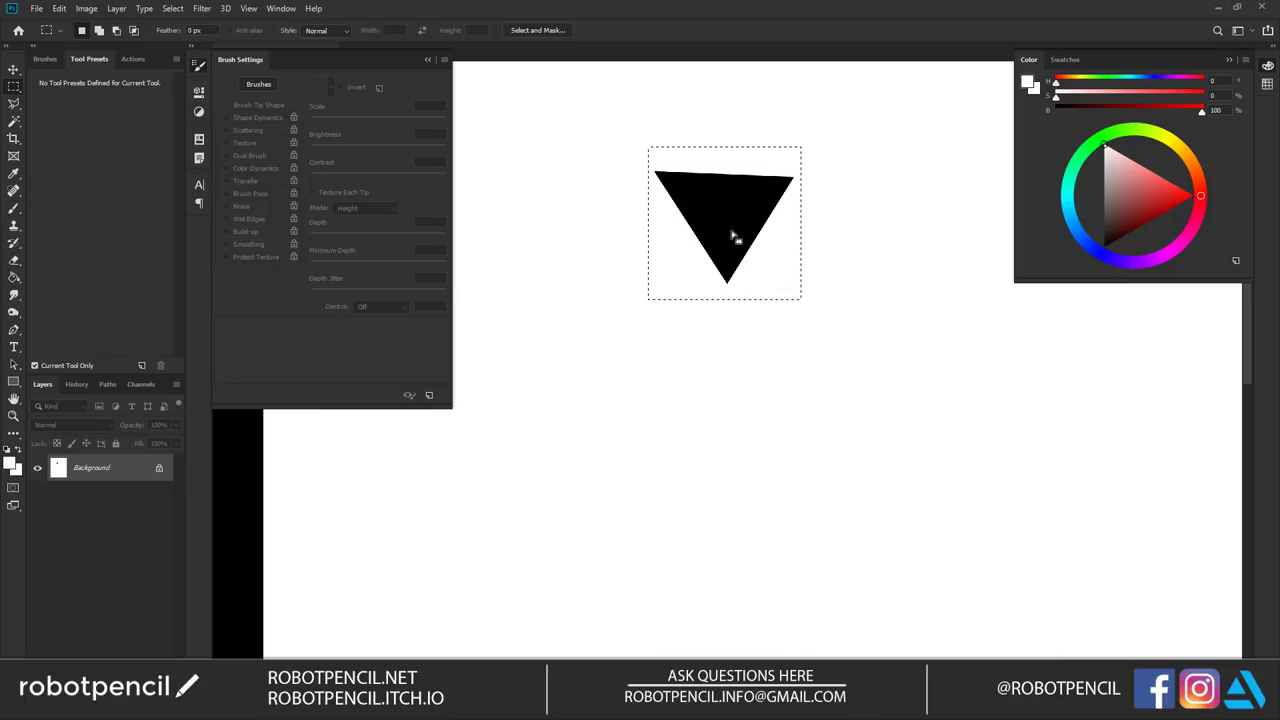
pyautogui.moveTo(752, 222)
pyautogui.mouseDown()
pyautogui.moveTo(757, 240)
pyautogui.moveTo(766, 200)
pyautogui.moveTo(752, 211)
pyautogui.moveTo(753, 250)
pyautogui.moveTo(766, 241)
pyautogui.mouseUp()
pyautogui.hotkey('alt', 'e')
pyautogui.press('b')
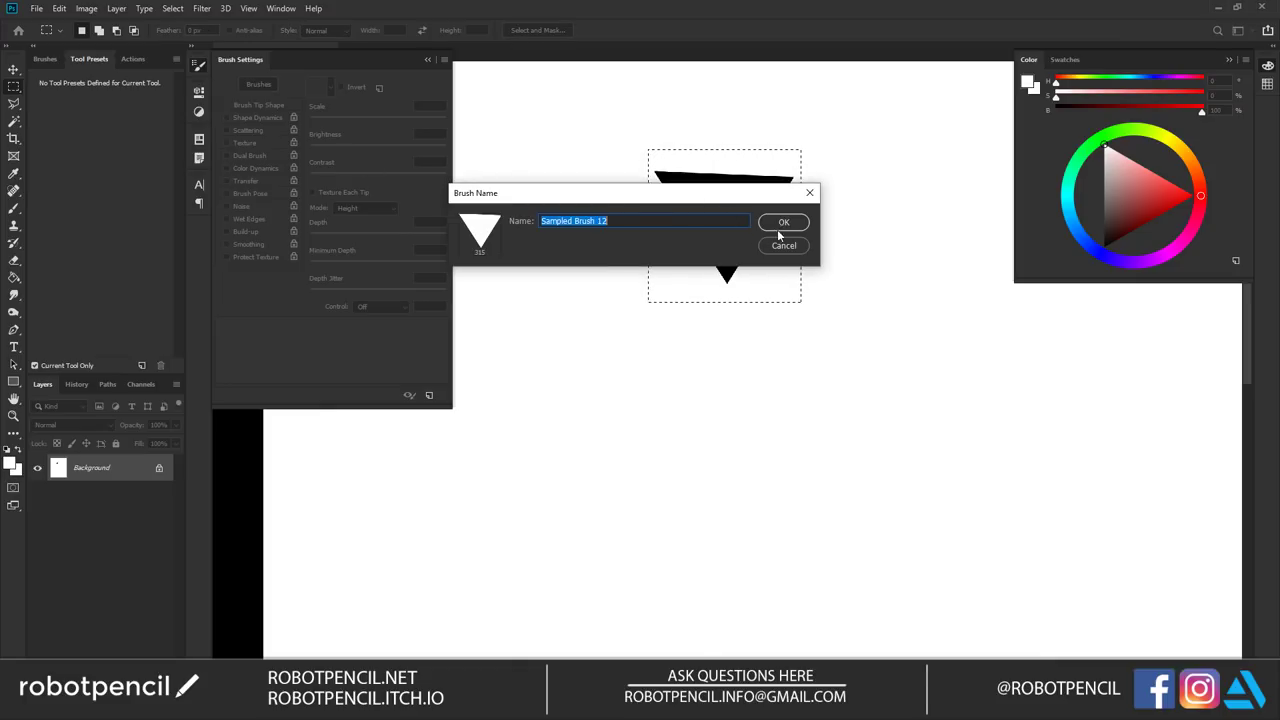
pyautogui.click(782, 222)
# Deselect, reset the colours to black and white, and test the triangle brush with one stroke, reducing its size to 250 px.
pyautogui.hotkey('ctrl', 'd')
pyautogui.press('d')
pyautogui.moveTo(787, 407)
pyautogui.mouseDown()
pyautogui.moveTo(764, 456)
pyautogui.moveTo(671, 436)
pyautogui.mouseUp()
pyautogui.press('[')
pyautogui.press('[')
pyautogui.press('[')
pyautogui.hotkey('ctrl', 'z')
# Make the triangle brush's size respond to pen pressure, test it with a stroke, and undo that stroke.
pyautogui.click(262, 117)
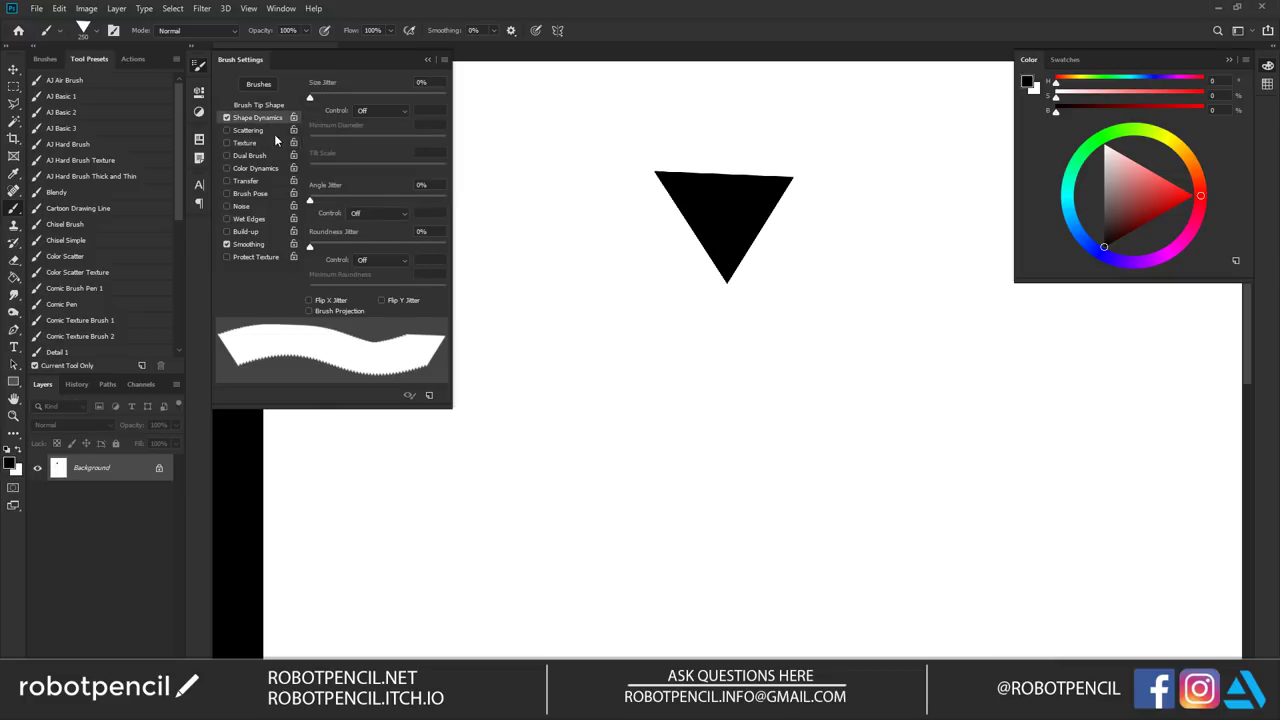
pyautogui.click(361, 111)
pyautogui.click(372, 138)
pyautogui.moveTo(700, 405); pyautogui.dragTo(870, 210)
pyautogui.hotkey('ctrl', 'z')
# Lower the brush tip's spacing to 5%, test it with curved strokes, and reduce the spacing further to 2%.
pyautogui.click(259, 104)
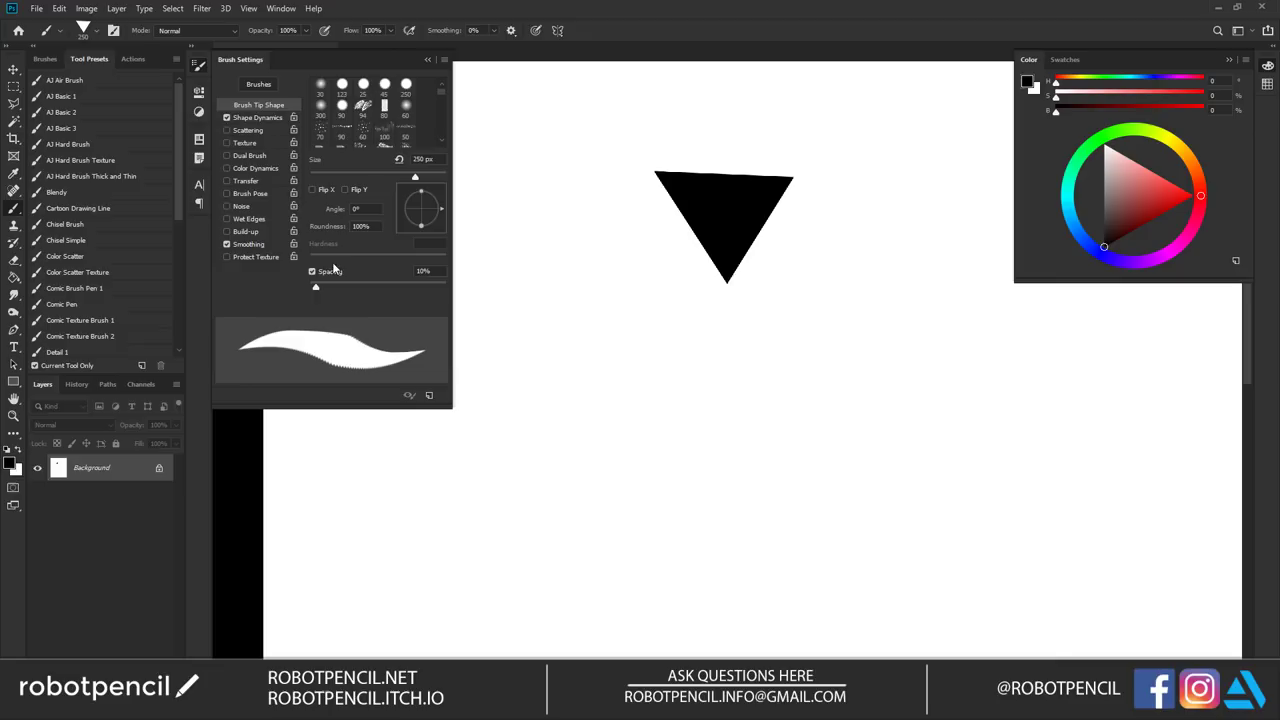
pyautogui.write('5')
pyautogui.moveTo(805, 384)
pyautogui.mouseDown()
pyautogui.moveTo(730, 425)
pyautogui.moveTo(627, 378)
pyautogui.mouseUp()
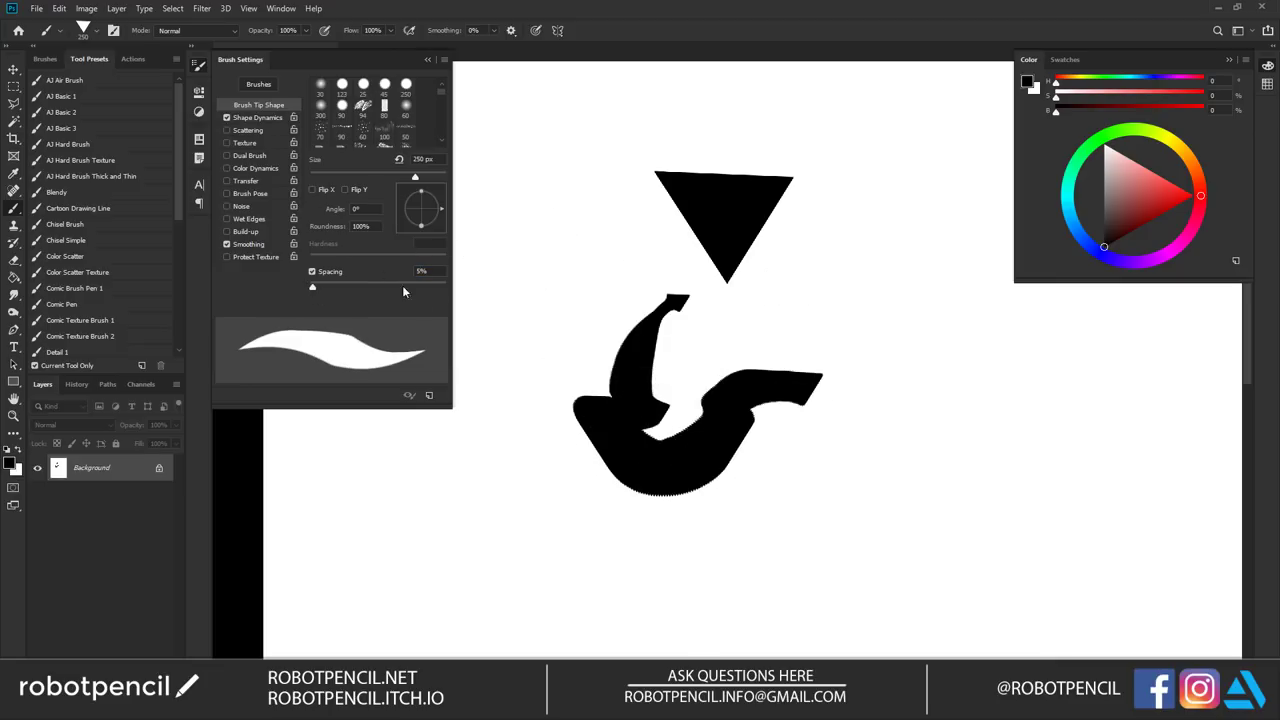
pyautogui.write('2')
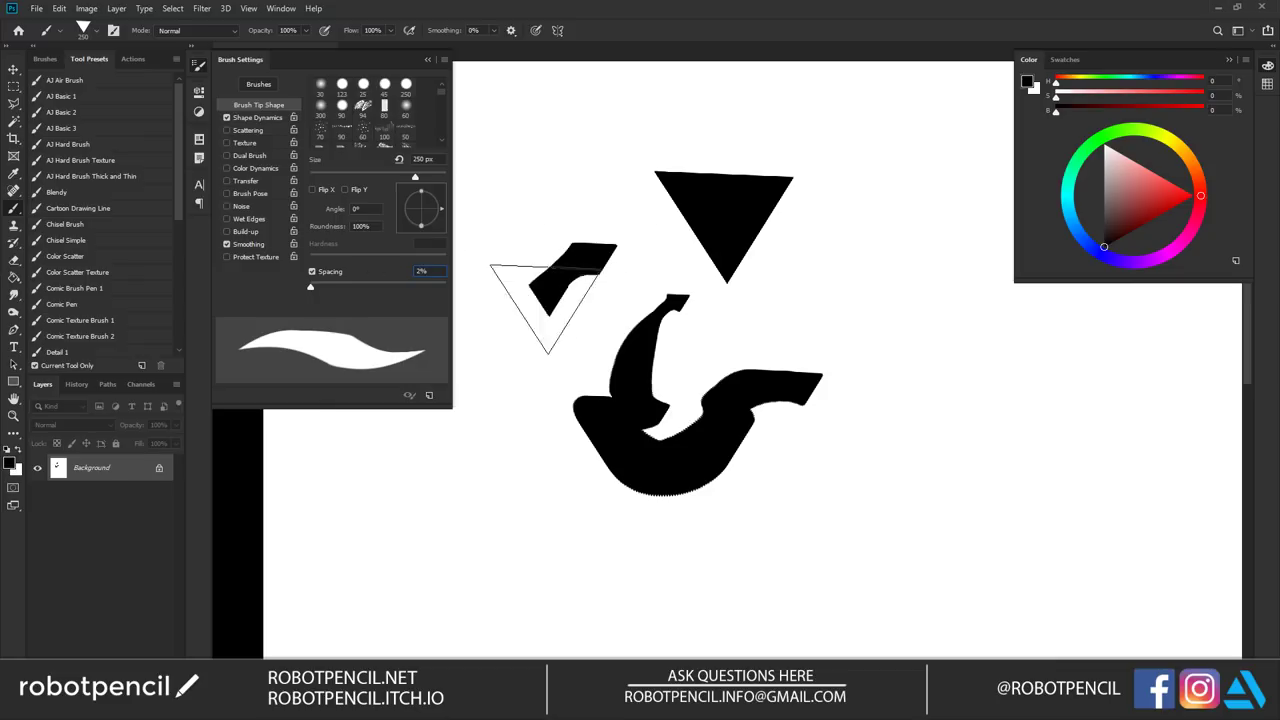
# Shrink the triangle brush to 50 px and paint a looping test stroke between the triangle and the thick curve.
pyautogui.press('[')
pyautogui.press('[')
pyautogui.press('[')
pyautogui.press('[')
pyautogui.press('[')
pyautogui.press('[')
pyautogui.press('[')
pyautogui.press('[')
pyautogui.press('[')
pyautogui.press('[')
pyautogui.moveTo(832, 242)
pyautogui.mouseDown()
pyautogui.moveTo(878, 235)
pyautogui.moveTo(826, 449)
pyautogui.moveTo(765, 415)
pyautogui.moveTo(728, 268)
pyautogui.mouseUp()
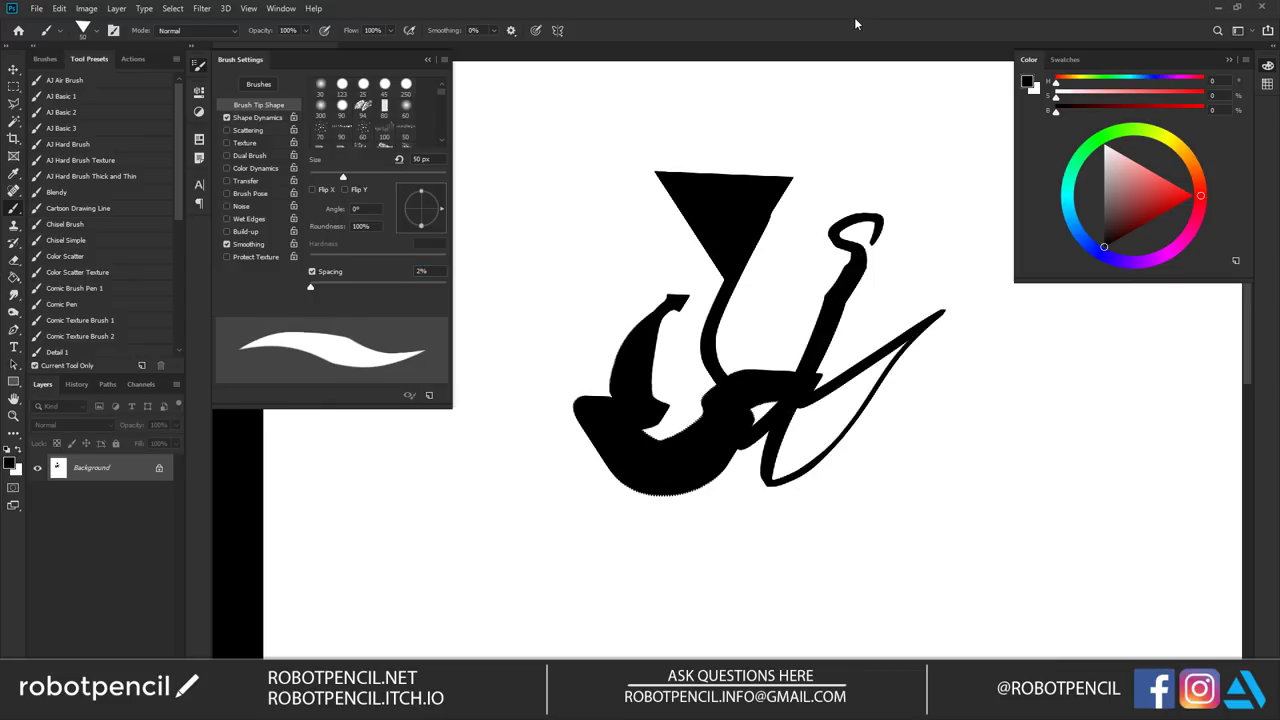
# Clear the canvas, paint angular test strokes, set the brush smoothing to 15%, and remove the test strokes.
pyautogui.hotkey('ctrl', 'BackSpace')
pyautogui.moveTo(682, 190)
pyautogui.mouseDown()
pyautogui.moveTo(716, 181)
pyautogui.moveTo(692, 213)
pyautogui.moveTo(668, 368)
pyautogui.moveTo(838, 197)
pyautogui.mouseUp()
pyautogui.moveTo(718, 306); pyautogui.dragTo(633, 407)
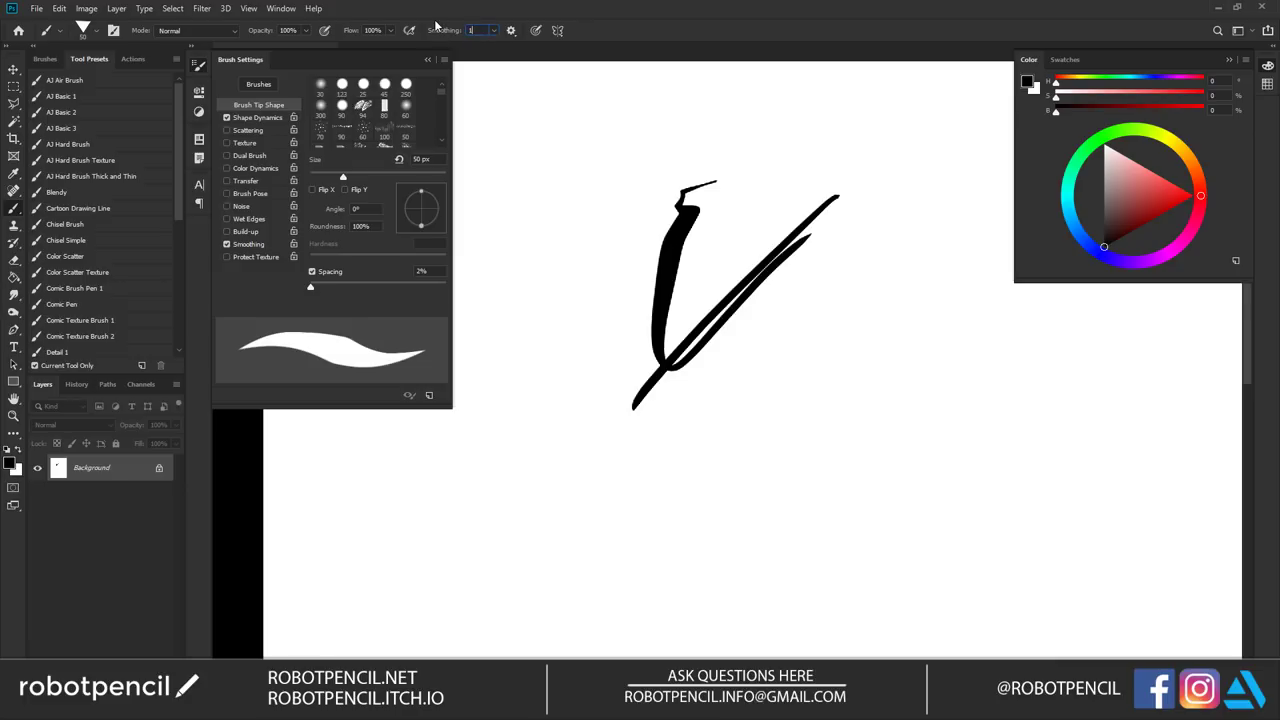
pyautogui.moveTo(715, 232)
pyautogui.mouseDown()
pyautogui.moveTo(749, 429)
pyautogui.moveTo(711, 366)
pyautogui.moveTo(836, 371)
pyautogui.mouseUp()
pyautogui.hotkey('ctrl', 'z')
pyautogui.hotkey('ctrl', 'alt', 'z')
pyautogui.hotkey('ctrl', 'alt', 'z')
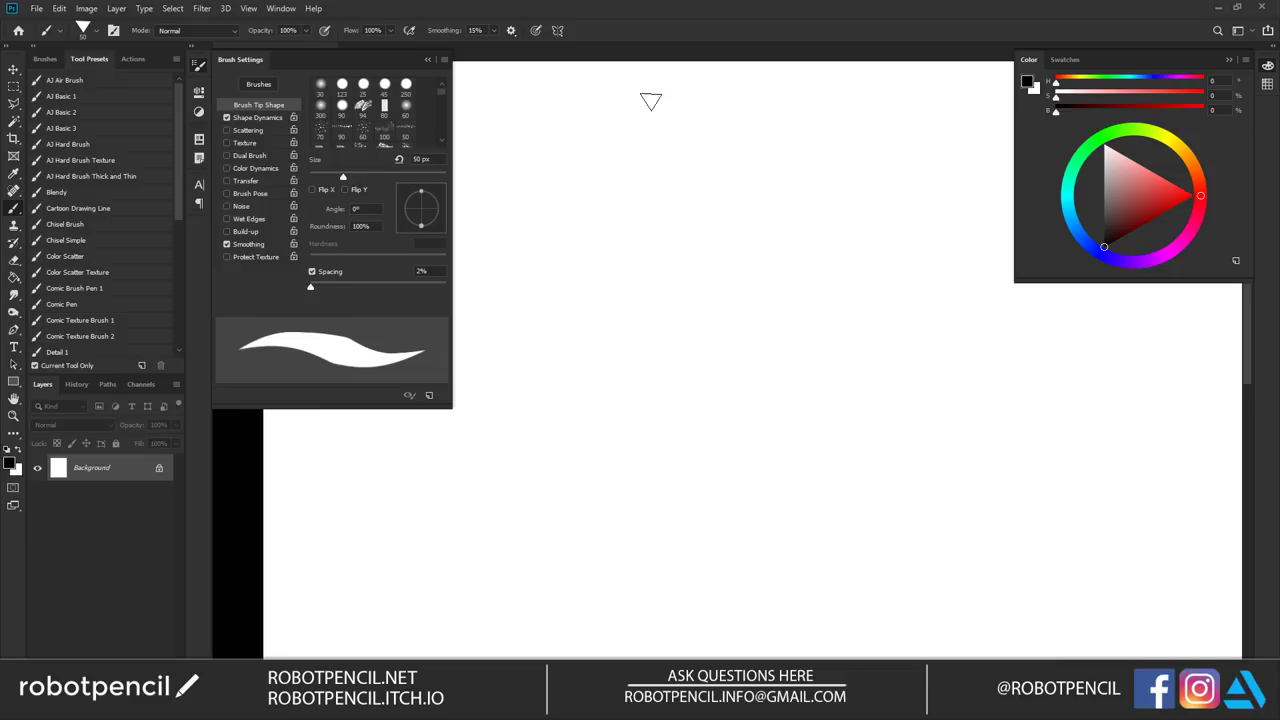
# Start a sketch at 50 px with a curved outline, thick parallel diagonals, and flicked strokes above and between them.
pyautogui.moveTo(743, 152)
pyautogui.mouseDown()
pyautogui.moveTo(669, 203)
pyautogui.moveTo(732, 238)
pyautogui.mouseUp()
pyautogui.moveTo(770, 196); pyautogui.dragTo(800, 182)
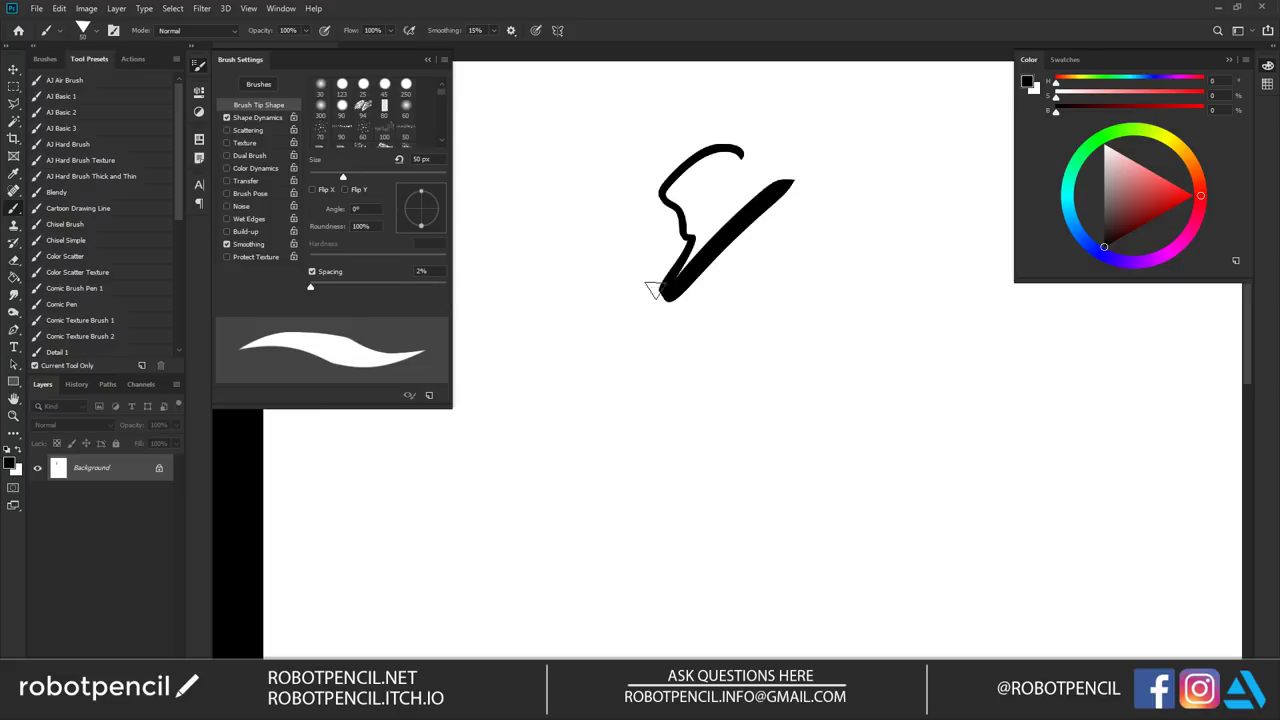
pyautogui.moveTo(652, 284); pyautogui.dragTo(764, 181)
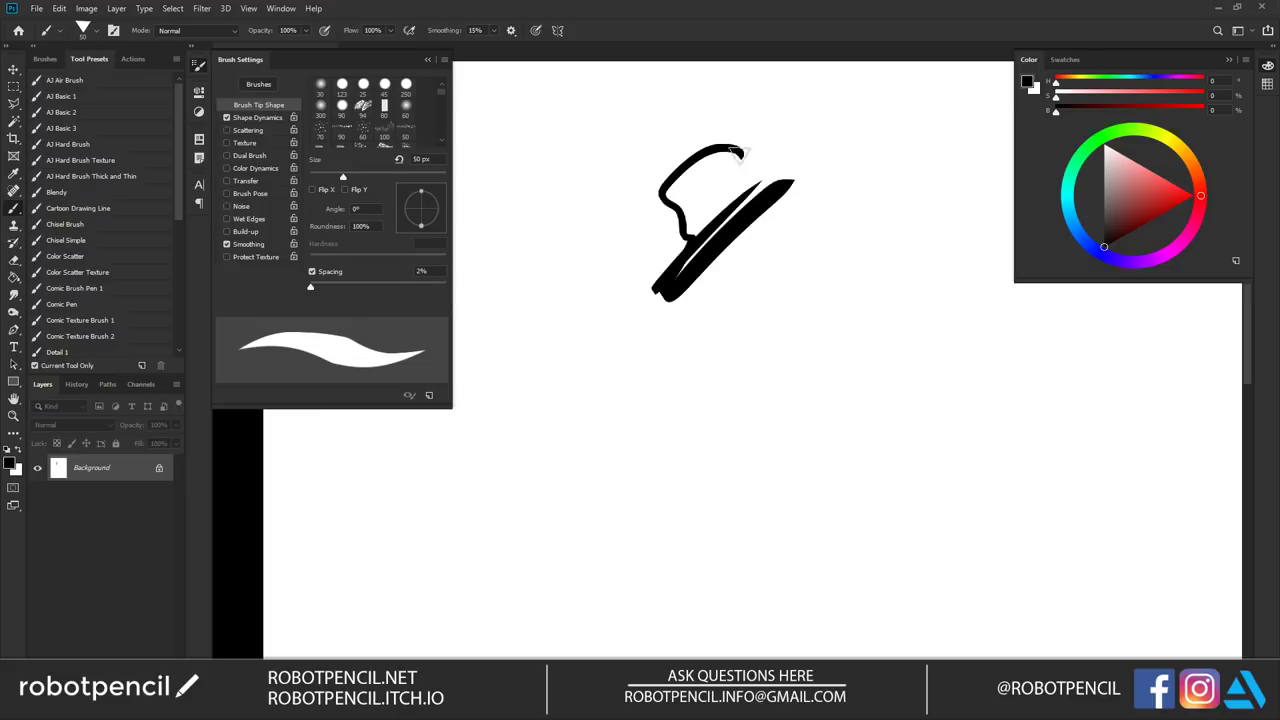
pyautogui.moveTo(686, 243)
pyautogui.mouseDown()
pyautogui.moveTo(756, 144)
pyautogui.moveTo(726, 140)
pyautogui.moveTo(690, 165)
pyautogui.mouseUp()
pyautogui.moveTo(684, 212)
pyautogui.mouseDown()
pyautogui.moveTo(683, 160)
pyautogui.moveTo(668, 232)
pyautogui.moveTo(656, 172)
pyautogui.moveTo(660, 210)
pyautogui.moveTo(658, 190)
pyautogui.moveTo(620, 220)
pyautogui.moveTo(592, 196)
pyautogui.moveTo(600, 205)
pyautogui.moveTo(706, 133)
pyautogui.mouseUp()
pyautogui.moveTo(634, 188)
pyautogui.mouseDown()
pyautogui.moveTo(716, 125)
pyautogui.moveTo(694, 134)
pyautogui.moveTo(671, 164)
pyautogui.moveTo(715, 131)
pyautogui.moveTo(783, 109)
pyautogui.mouseUp()
pyautogui.click(788, 105)
pyautogui.moveTo(717, 194); pyautogui.dragTo(727, 302)
pyautogui.moveTo(786, 161)
pyautogui.mouseDown()
pyautogui.moveTo(773, 213)
pyautogui.moveTo(756, 222)
pyautogui.mouseUp()
# Flip the canvas horizontally and paint a heavy diagonal contour with short spiky strokes along its upper edge.
pyautogui.hotkey('ctrl', 'shift', 'h')
pyautogui.moveTo(828, 254)
pyautogui.mouseDown()
pyautogui.moveTo(680, 221)
pyautogui.moveTo(727, 228)
pyautogui.moveTo(738, 208)
pyautogui.moveTo(666, 230)
pyautogui.moveTo(726, 240)
pyautogui.moveTo(668, 240)
pyautogui.moveTo(656, 197)
pyautogui.moveTo(697, 176)
pyautogui.mouseUp()
pyautogui.click(676, 190)
pyautogui.click(656, 185)
pyautogui.moveTo(681, 128); pyautogui.dragTo(722, 194)
pyautogui.moveTo(736, 151); pyautogui.dragTo(762, 196)
pyautogui.moveTo(750, 164); pyautogui.dragTo(782, 208)
pyautogui.moveTo(772, 186)
pyautogui.mouseDown()
pyautogui.moveTo(788, 208)
pyautogui.moveTo(790, 195)
pyautogui.mouseUp()
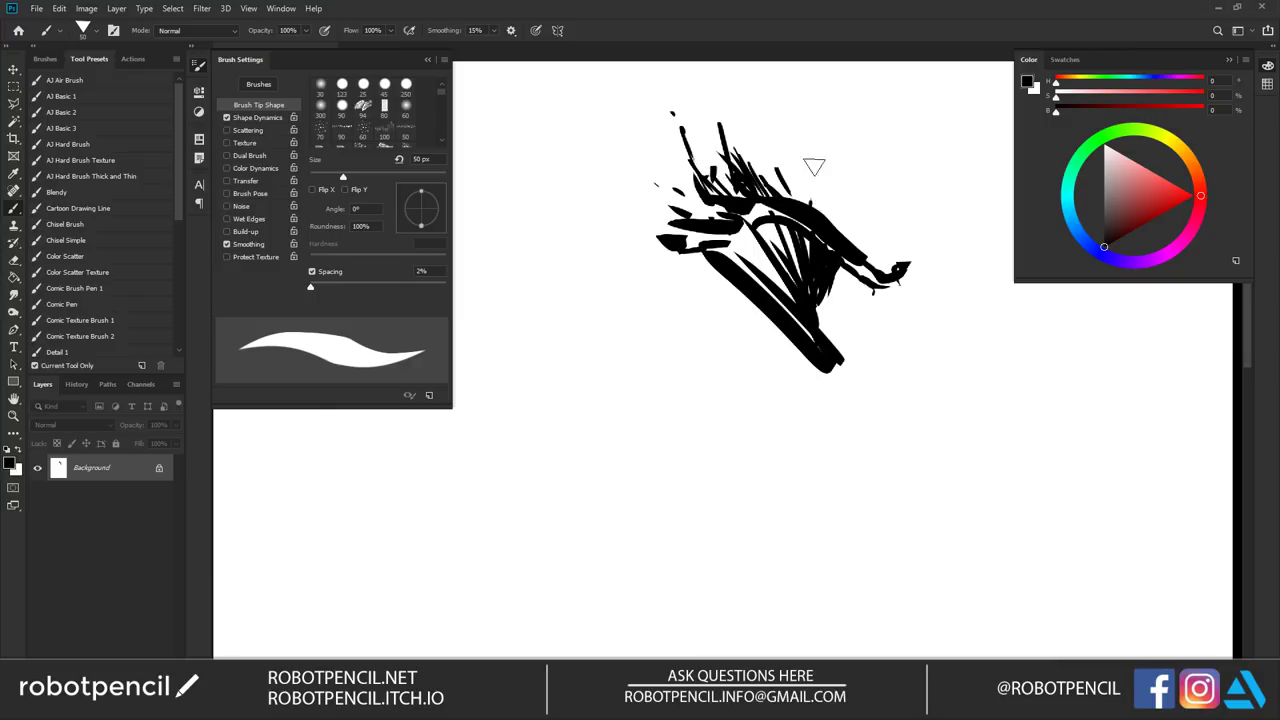
# Paint a fan of short curved strokes above the narrow right end of the sketch.
pyautogui.moveTo(812, 189)
pyautogui.mouseDown()
pyautogui.moveTo(823, 156)
pyautogui.moveTo(816, 208)
pyautogui.moveTo(840, 220)
pyautogui.moveTo(868, 216)
pyautogui.moveTo(871, 198)
pyautogui.moveTo(883, 226)
pyautogui.moveTo(845, 234)
pyautogui.moveTo(863, 232)
pyautogui.moveTo(879, 189)
pyautogui.moveTo(904, 189)
pyautogui.moveTo(871, 198)
pyautogui.moveTo(896, 170)
pyautogui.mouseUp()
pyautogui.moveTo(864, 192); pyautogui.dragTo(928, 188)
pyautogui.click(870, 220)
pyautogui.moveTo(872, 222)
pyautogui.mouseDown()
pyautogui.moveTo(914, 192)
pyautogui.moveTo(890, 206)
pyautogui.moveTo(920, 204)
pyautogui.mouseUp()
pyautogui.moveTo(882, 246)
pyautogui.mouseDown()
pyautogui.moveTo(920, 216)
pyautogui.moveTo(896, 268)
pyautogui.mouseUp()
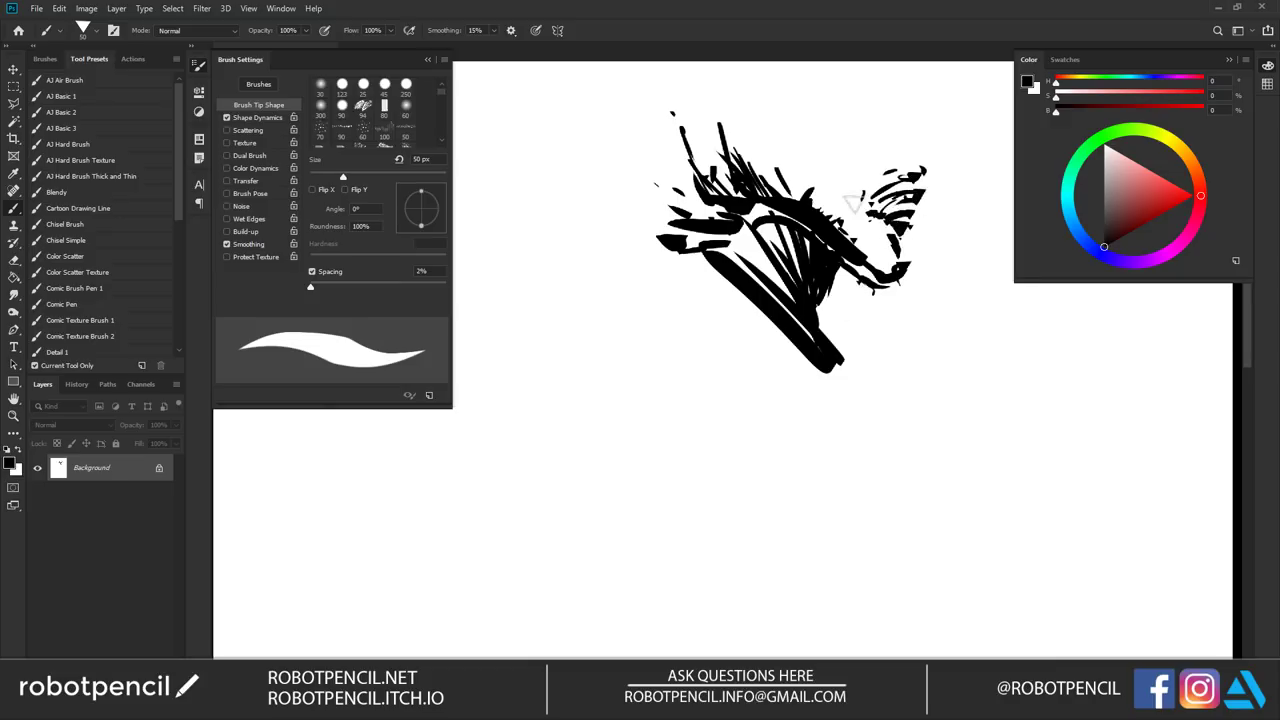
# Scatter short flicks and dots above the sketch and add a long tapering line rising from its right end.
pyautogui.moveTo(796, 120)
pyautogui.mouseDown()
pyautogui.moveTo(824, 182)
pyautogui.moveTo(844, 182)
pyautogui.mouseUp()
pyautogui.moveTo(855, 184); pyautogui.dragTo(870, 202)
pyautogui.moveTo(821, 144)
pyautogui.mouseDown()
pyautogui.moveTo(872, 181)
pyautogui.moveTo(883, 143)
pyautogui.mouseUp()
pyautogui.moveTo(885, 97); pyautogui.dragTo(888, 103)
pyautogui.moveTo(899, 120); pyautogui.dragTo(901, 127)
pyautogui.moveTo(918, 83)
pyautogui.mouseDown()
pyautogui.moveTo(918, 137)
pyautogui.moveTo(854, 297)
pyautogui.mouseUp()
pyautogui.moveTo(906, 158); pyautogui.dragTo(860, 350)
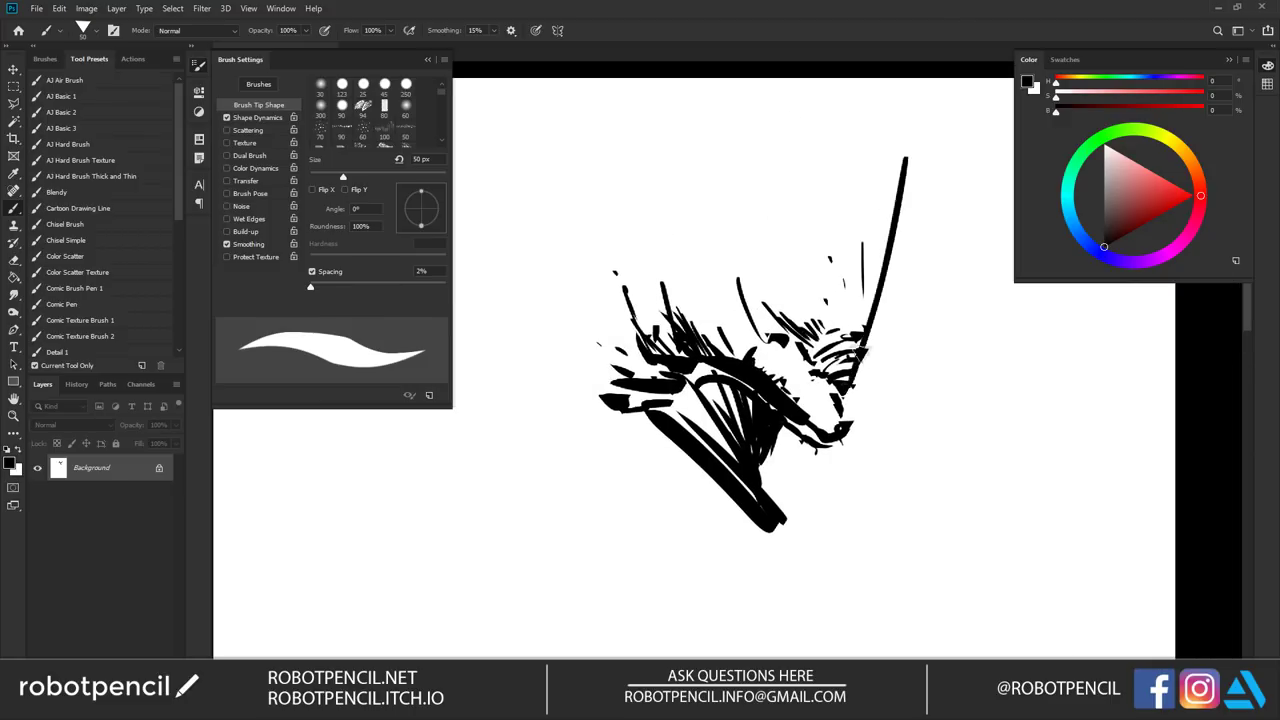
# Paint bold diagonal strokes and a dark clump above the left side of the sketch.
pyautogui.moveTo(624, 214); pyautogui.dragTo(642, 243)
pyautogui.moveTo(630, 180)
pyautogui.mouseDown()
pyautogui.moveTo(665, 238)
pyautogui.moveTo(704, 249)
pyautogui.moveTo(690, 298)
pyautogui.mouseUp()
pyautogui.moveTo(670, 248)
pyautogui.mouseDown()
pyautogui.moveTo(708, 288)
pyautogui.moveTo(720, 250)
pyautogui.moveTo(706, 240)
pyautogui.mouseUp()
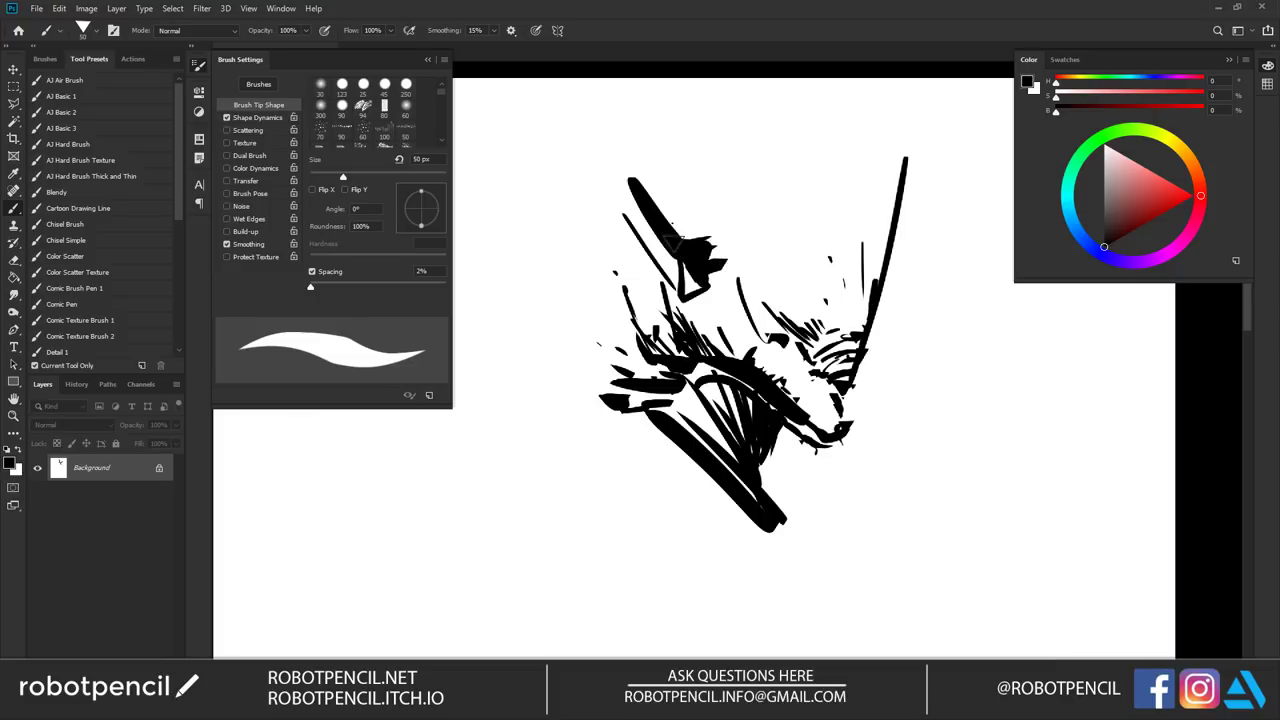
pyautogui.moveTo(594, 182); pyautogui.dragTo(688, 258)
pyautogui.moveTo(620, 202); pyautogui.dragTo(676, 266)
pyautogui.moveTo(702, 292); pyautogui.dragTo(726, 306)
pyautogui.moveTo(656, 256)
pyautogui.mouseDown()
pyautogui.moveTo(714, 302)
pyautogui.moveTo(732, 278)
pyautogui.moveTo(664, 298)
pyautogui.moveTo(612, 234)
pyautogui.moveTo(617, 250)
pyautogui.mouseUp()
# Build up the upper-left side of the sketch into a dense black mass with crosshatched strokes.
pyautogui.moveTo(656, 298)
pyautogui.mouseDown()
pyautogui.moveTo(680, 314)
pyautogui.moveTo(718, 306)
pyautogui.moveTo(729, 330)
pyautogui.moveTo(684, 336)
pyautogui.moveTo(738, 360)
pyautogui.mouseUp()
pyautogui.moveTo(664, 330)
pyautogui.mouseDown()
pyautogui.moveTo(636, 312)
pyautogui.moveTo(613, 258)
pyautogui.moveTo(634, 272)
pyautogui.moveTo(648, 340)
pyautogui.mouseUp()
pyautogui.moveTo(532, 222)
pyautogui.mouseDown()
pyautogui.moveTo(608, 288)
pyautogui.moveTo(537, 212)
pyautogui.moveTo(628, 322)
pyautogui.mouseUp()
pyautogui.moveTo(566, 206); pyautogui.dragTo(622, 304)
pyautogui.moveTo(616, 186); pyautogui.dragTo(576, 210)
pyautogui.moveTo(574, 210)
pyautogui.mouseDown()
pyautogui.moveTo(614, 192)
pyautogui.moveTo(620, 226)
pyautogui.moveTo(666, 260)
pyautogui.mouseUp()
pyautogui.moveTo(657, 200)
pyautogui.mouseDown()
pyautogui.moveTo(667, 152)
pyautogui.moveTo(680, 145)
pyautogui.moveTo(698, 189)
pyautogui.mouseUp()
# Draw thin arched contours between the black mass and the long tapering line, shrinking the brush to 10 px.
pyautogui.press('[')
pyautogui.press('[')
pyautogui.moveTo(722, 242)
pyautogui.mouseDown()
pyautogui.moveTo(812, 158)
pyautogui.moveTo(896, 206)
pyautogui.mouseUp()
pyautogui.press('[')
pyautogui.press('[')
pyautogui.press('[')
pyautogui.press('[')
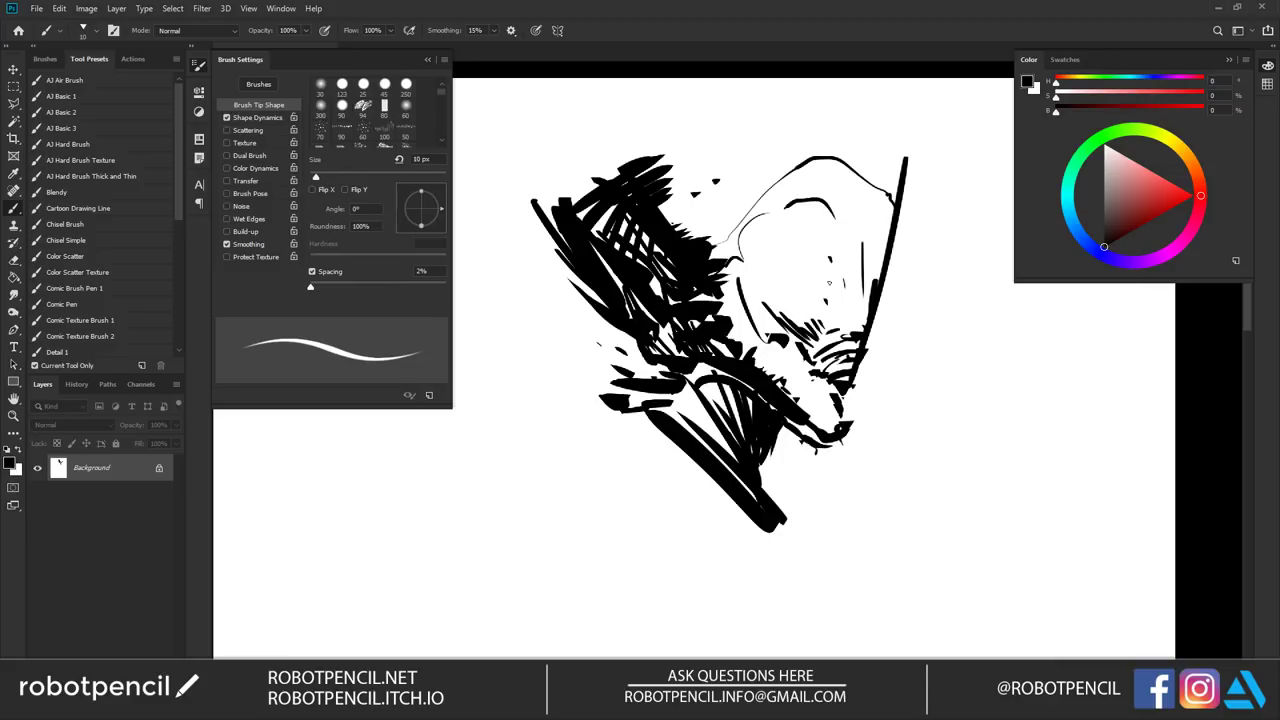
# Crosshatch the inner edge of the black mass at 15 px, flip the canvas horizontally, and add fine ticks along the contour.
pyautogui.press(']')
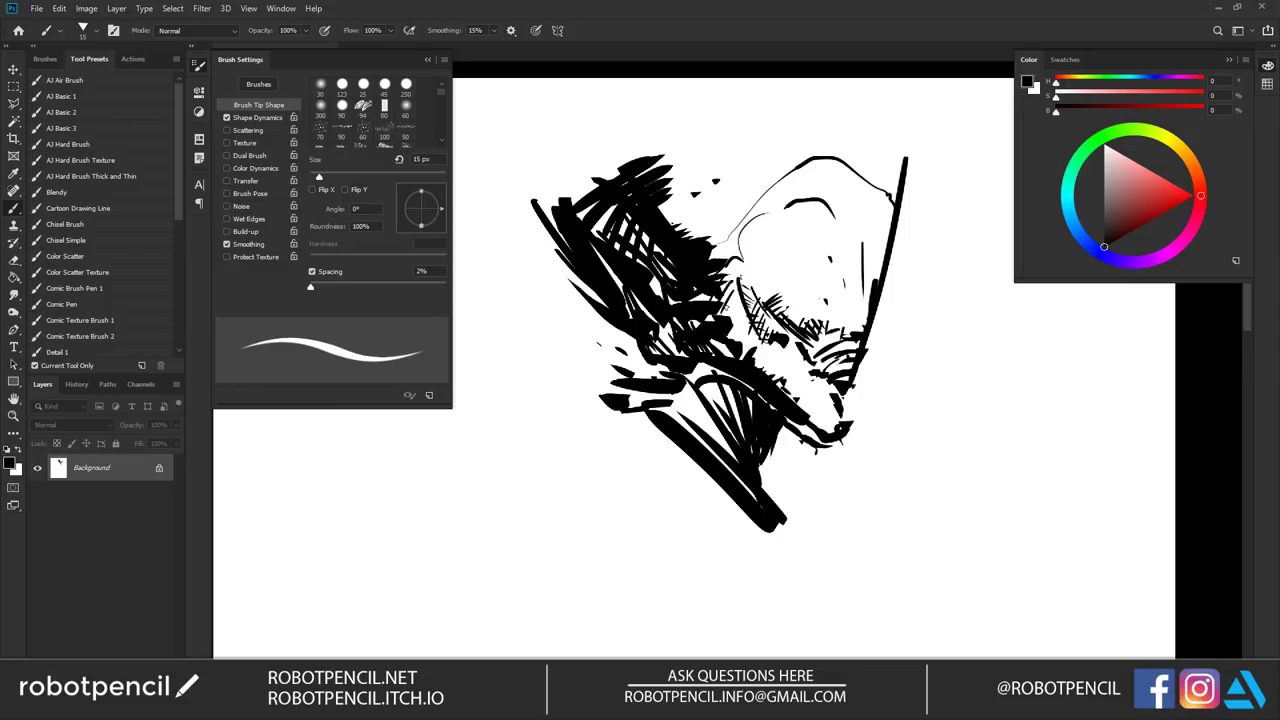
pyautogui.moveTo(742, 316); pyautogui.dragTo(754, 358)
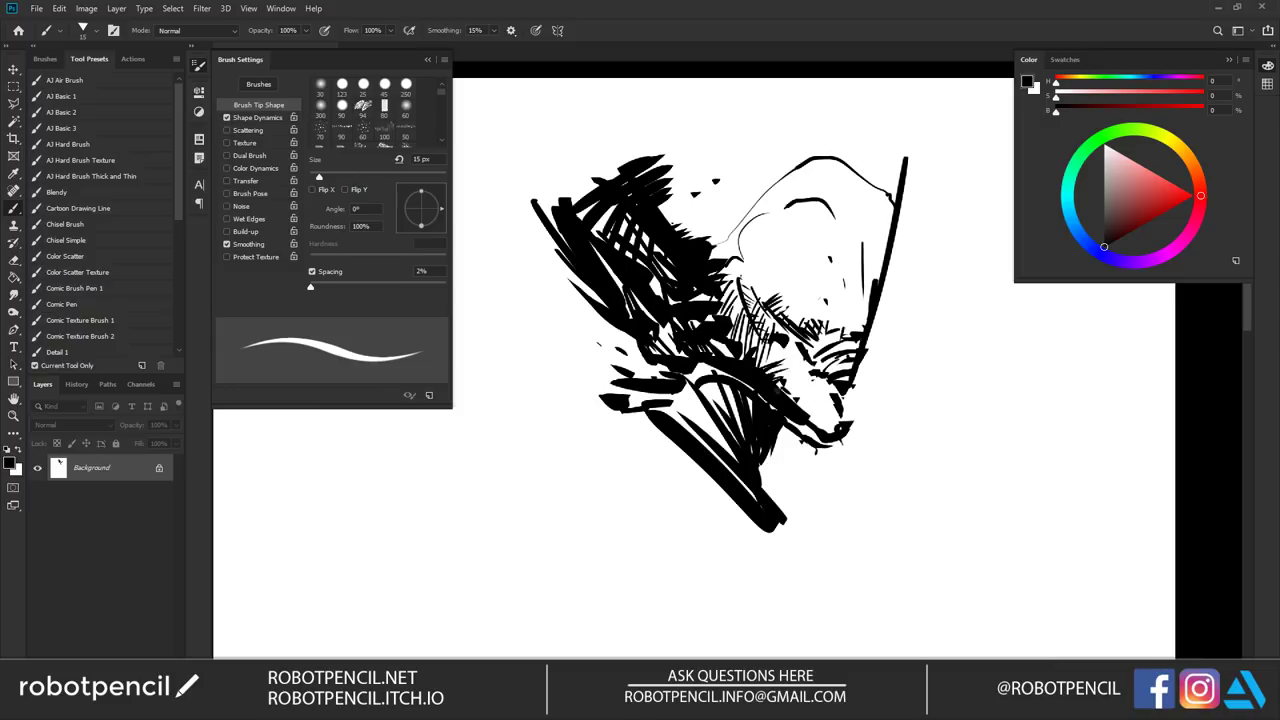
pyautogui.press('F2')
pyautogui.moveTo(480, 330)
pyautogui.mouseDown()
pyautogui.moveTo(834, 284)
pyautogui.moveTo(823, 369)
pyautogui.mouseUp()
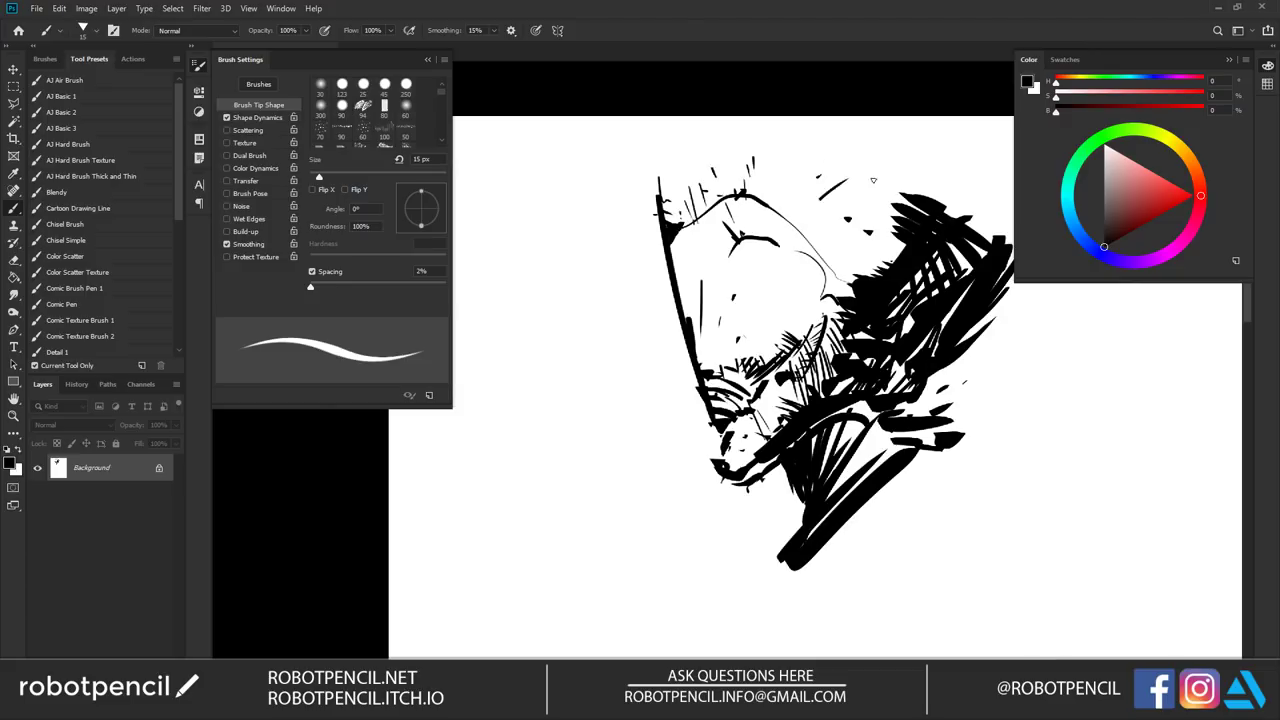
# Crosshatch the open wedge beneath the thick jaw line with thin black strokes.
pyautogui.moveTo(714, 483)
pyautogui.mouseDown()
pyautogui.moveTo(686, 346)
pyautogui.moveTo(674, 344)
pyautogui.mouseUp()
pyautogui.moveTo(797, 342); pyautogui.dragTo(810, 355)
pyautogui.moveTo(788, 310); pyautogui.dragTo(814, 334)
pyautogui.moveTo(790, 288)
pyautogui.mouseDown()
pyautogui.moveTo(830, 324)
pyautogui.moveTo(856, 318)
pyautogui.mouseUp()
pyautogui.moveTo(795, 276)
pyautogui.mouseDown()
pyautogui.moveTo(884, 298)
pyautogui.moveTo(888, 270)
pyautogui.mouseUp()
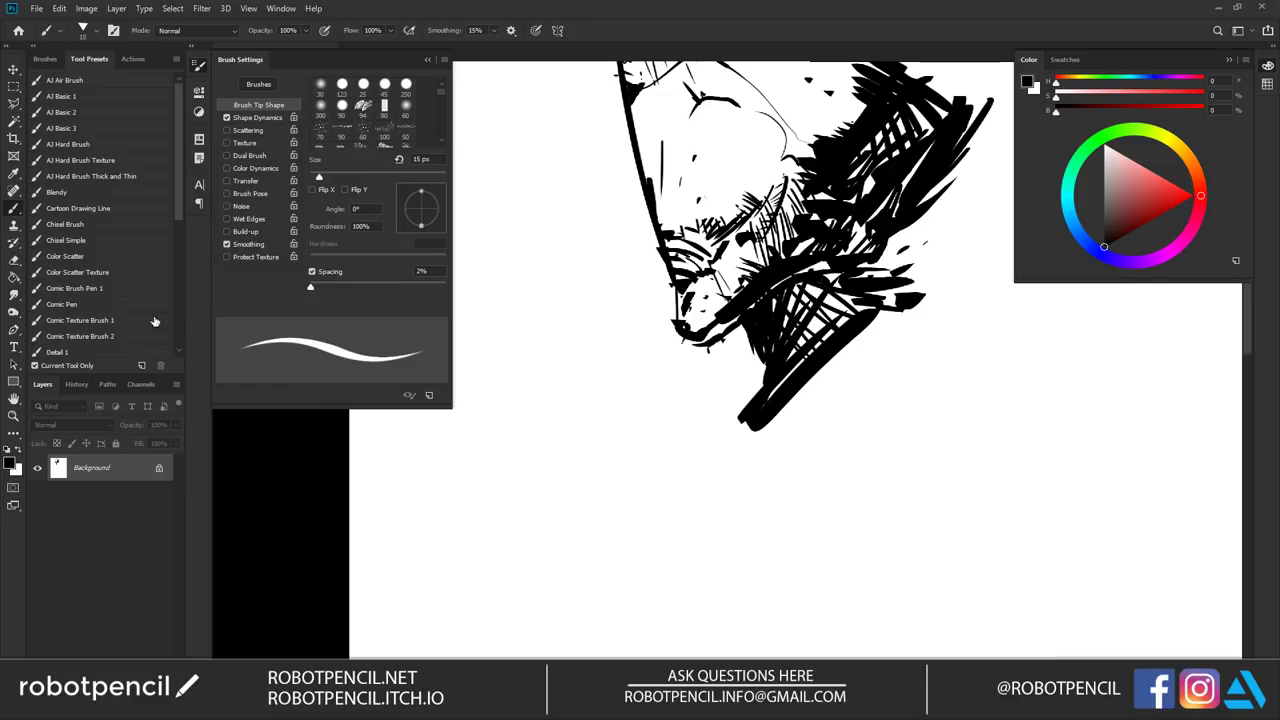
# Save the current brush as a tool preset named Comic Triangle 1, keeping its color included and declining the brush preset option.
pyautogui.click(143, 365)
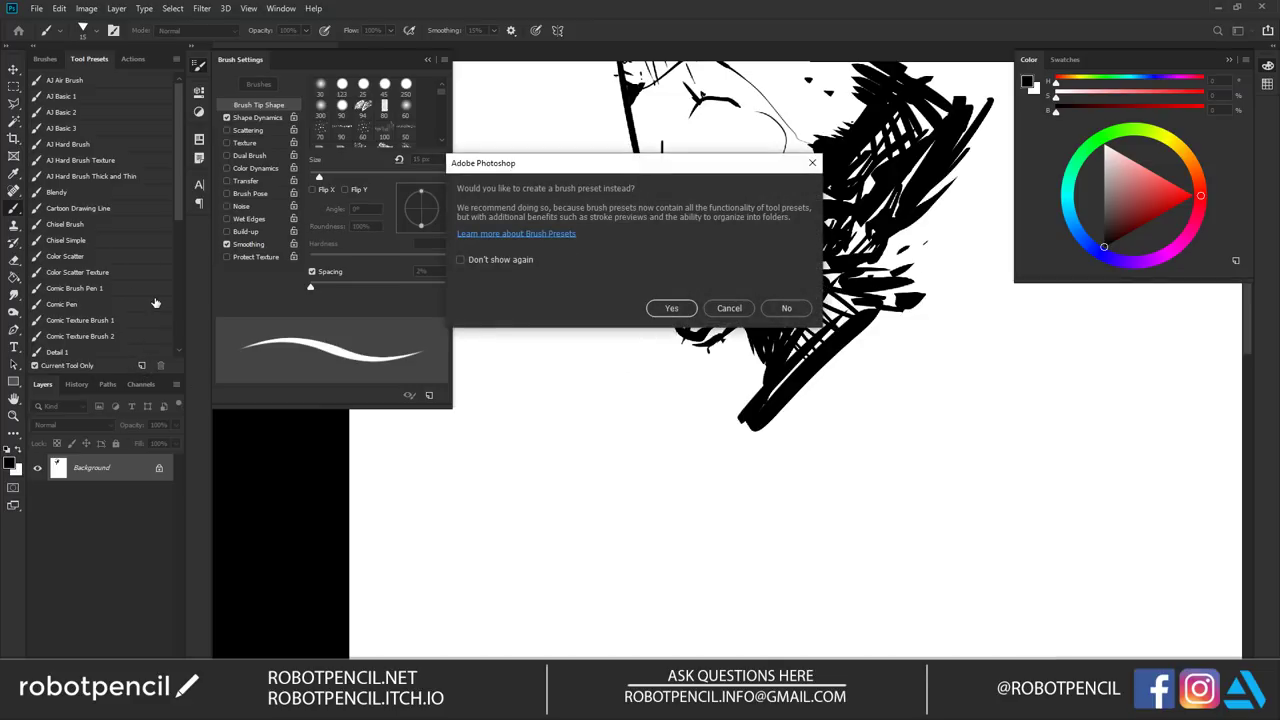
pyautogui.click(786, 308)
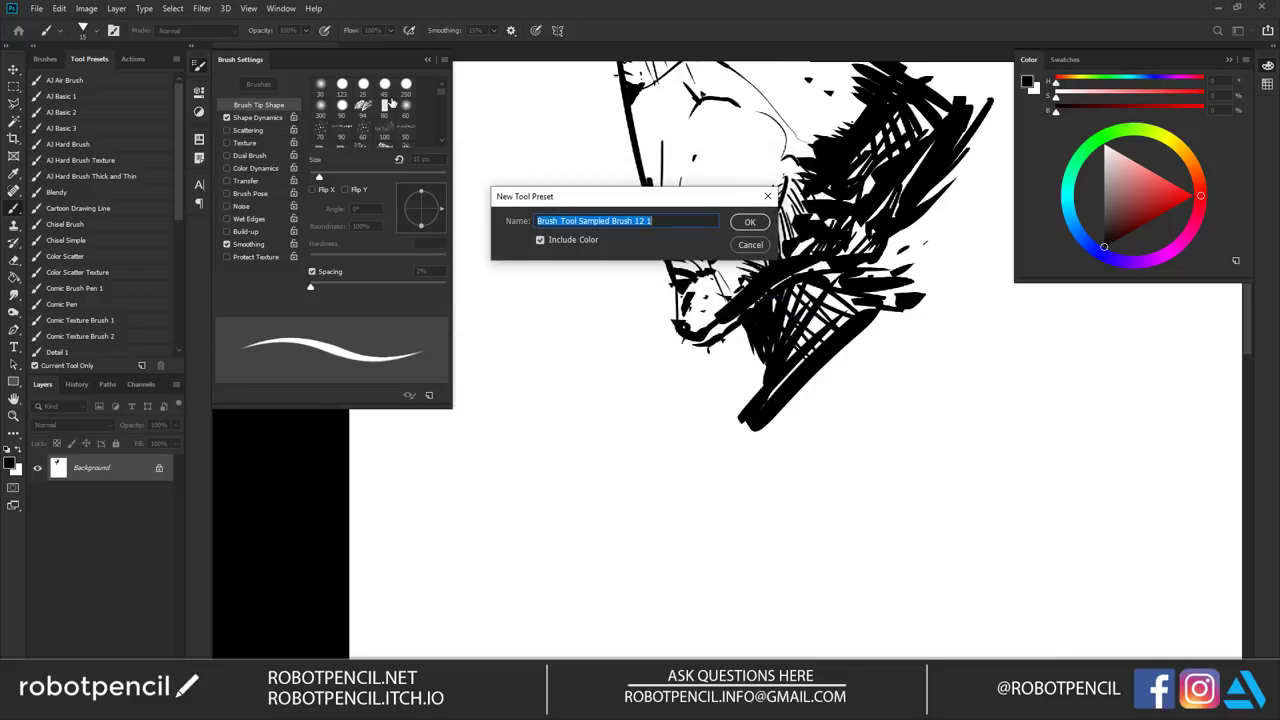
pyautogui.write('Com')
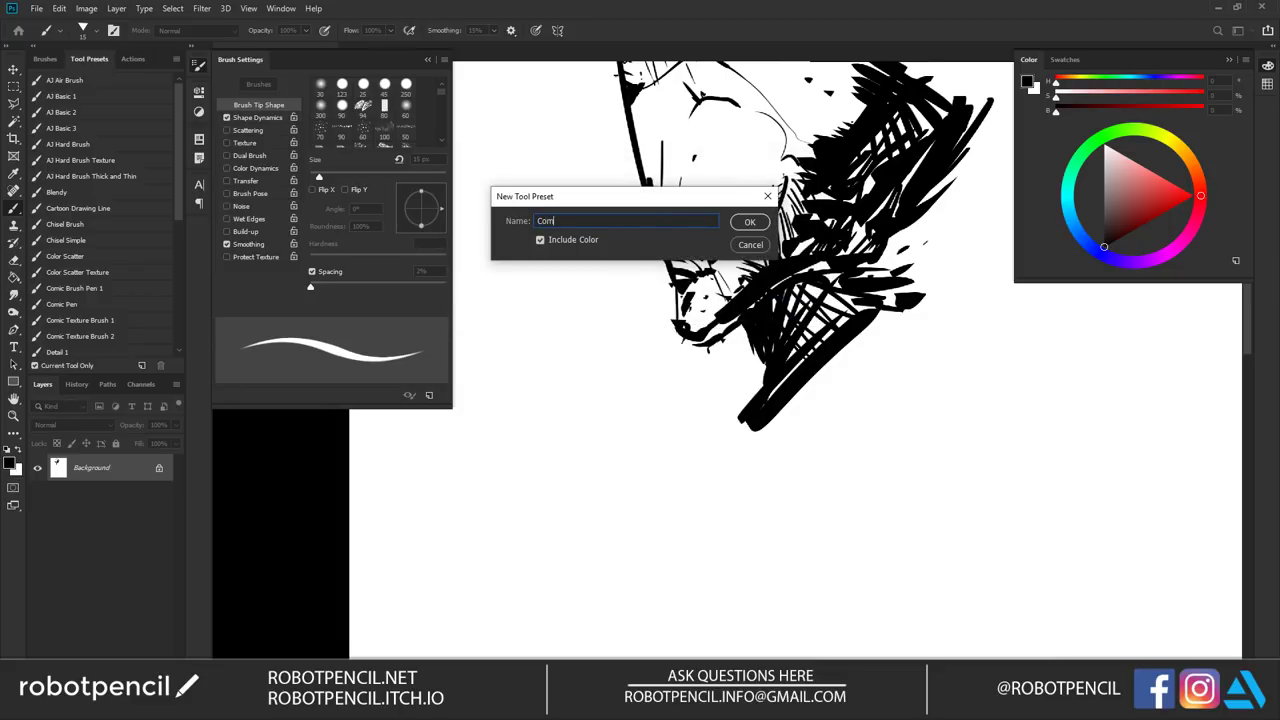
pyautogui.write('ic Triangle 1')
pyautogui.press('Return')
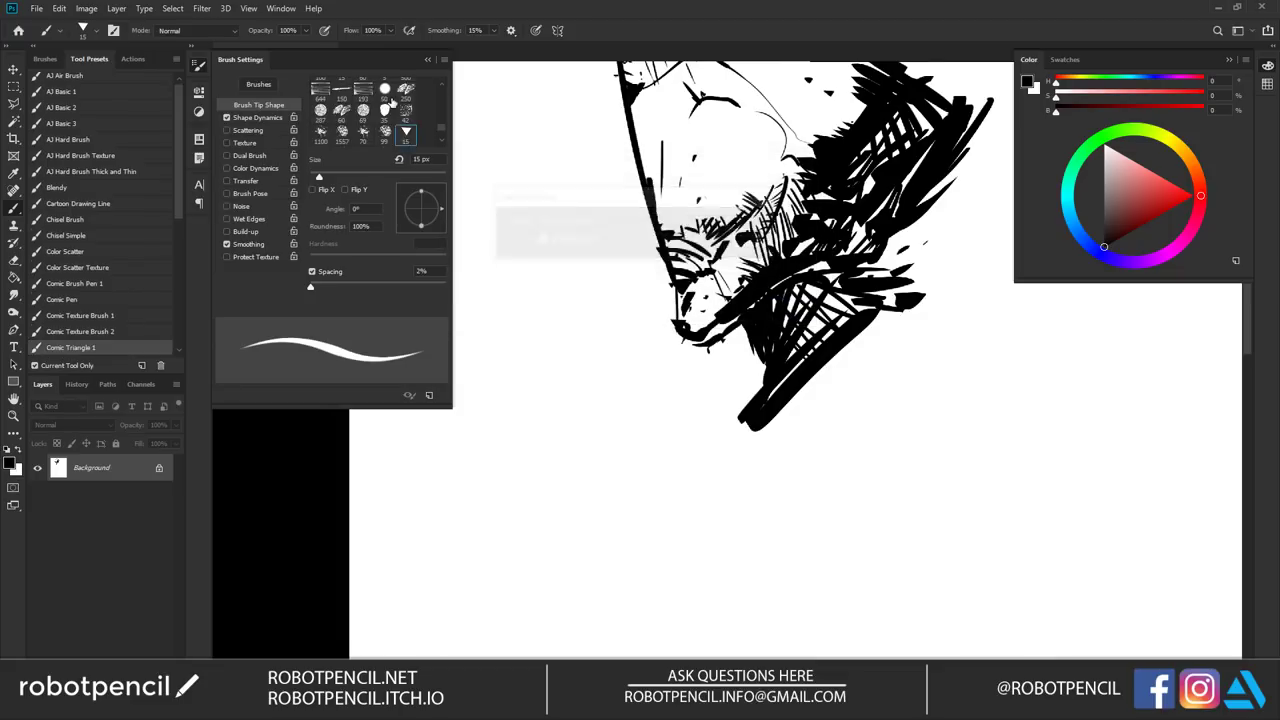
pyautogui.moveTo(176, 150)
pyautogui.mouseDown()
pyautogui.moveTo(176, 300)
pyautogui.moveTo(180, 102)
pyautogui.moveTo(158, 276)
pyautogui.moveTo(172, 126)
pyautogui.mouseUp()
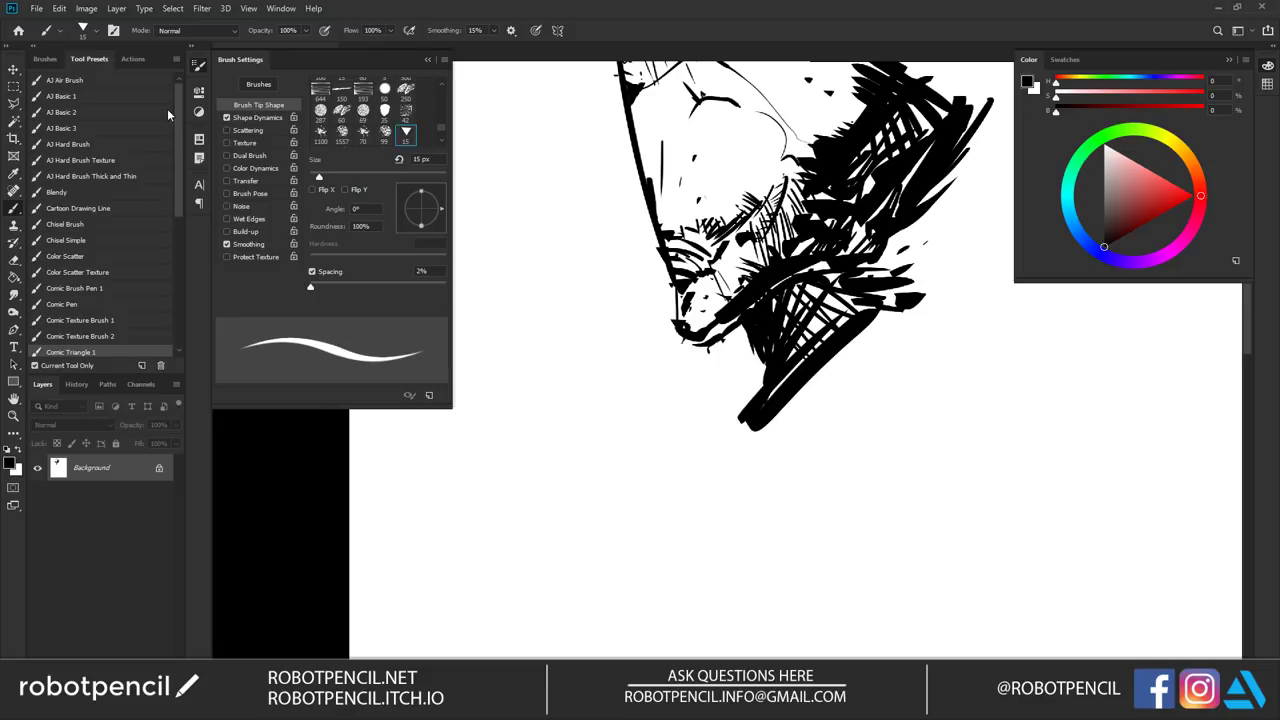
pyautogui.scroll(-5, 160, 150)
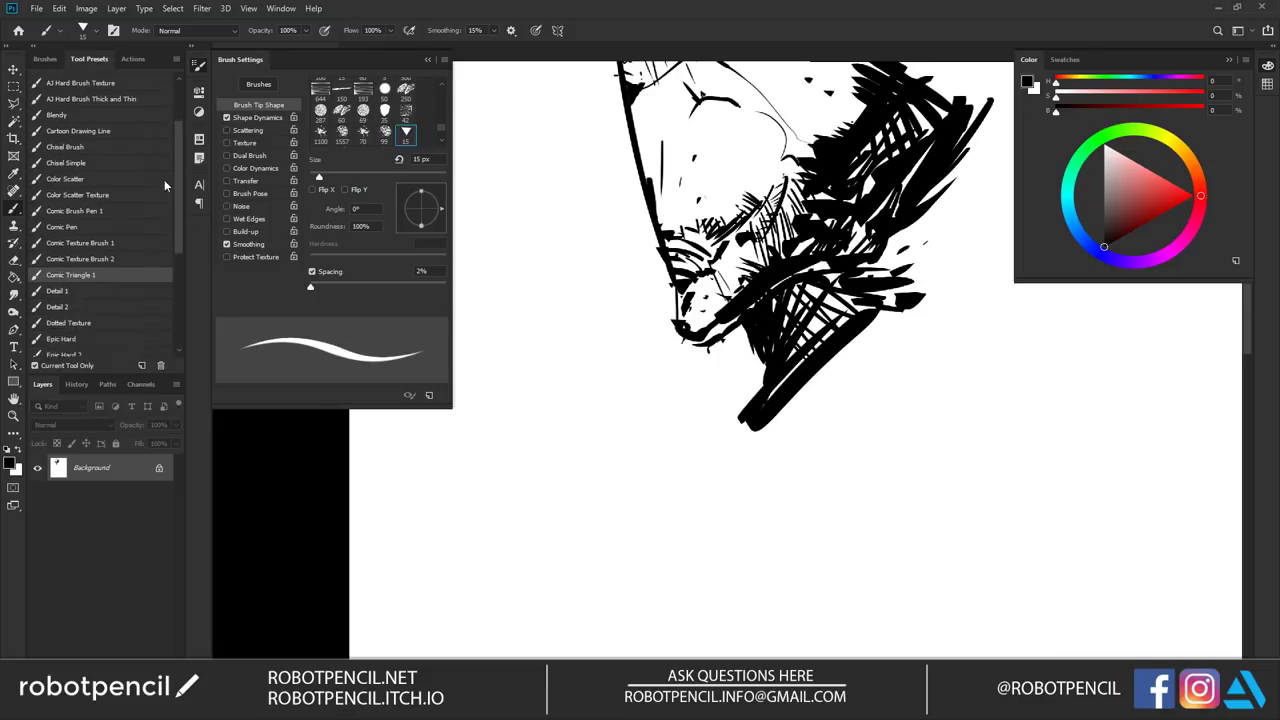
pyautogui.scroll(5, 166, 251)
pyautogui.moveTo(171, 95); pyautogui.dragTo(167, 143)
pyautogui.scroll(1, 167, 143)
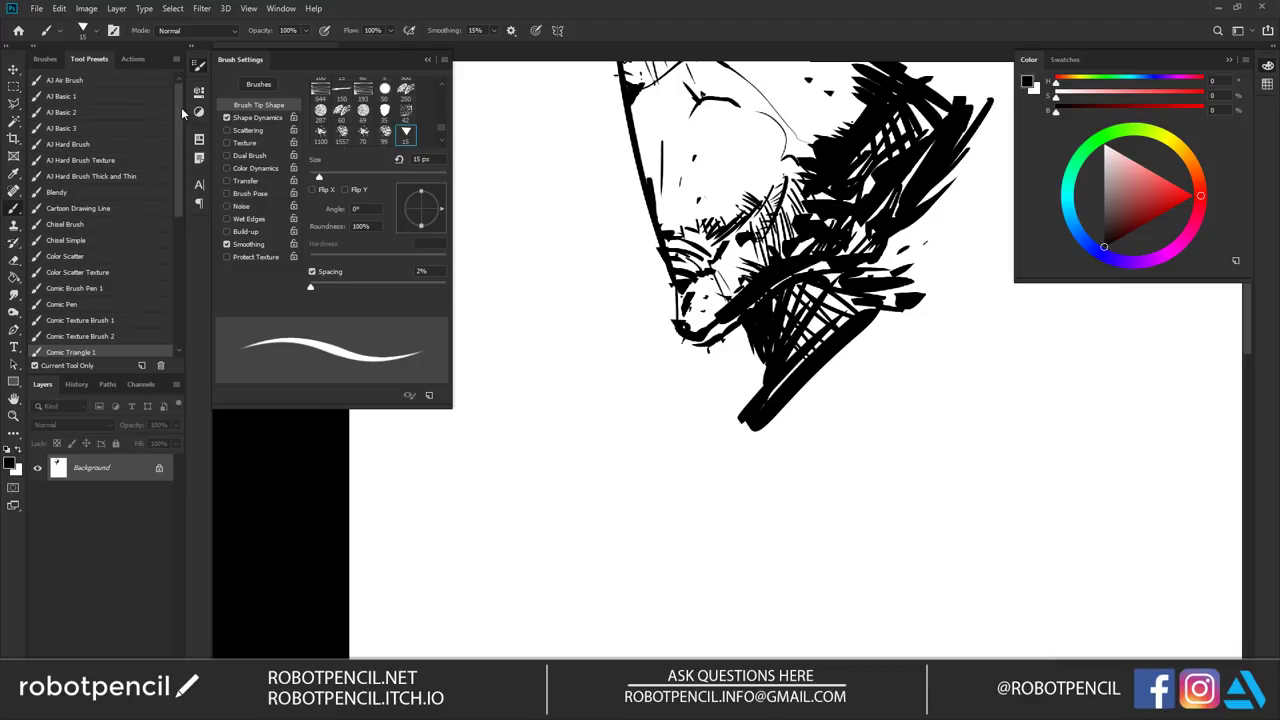
pyautogui.scroll(-1, 101, 273)
pyautogui.scroll(1, 101, 273)
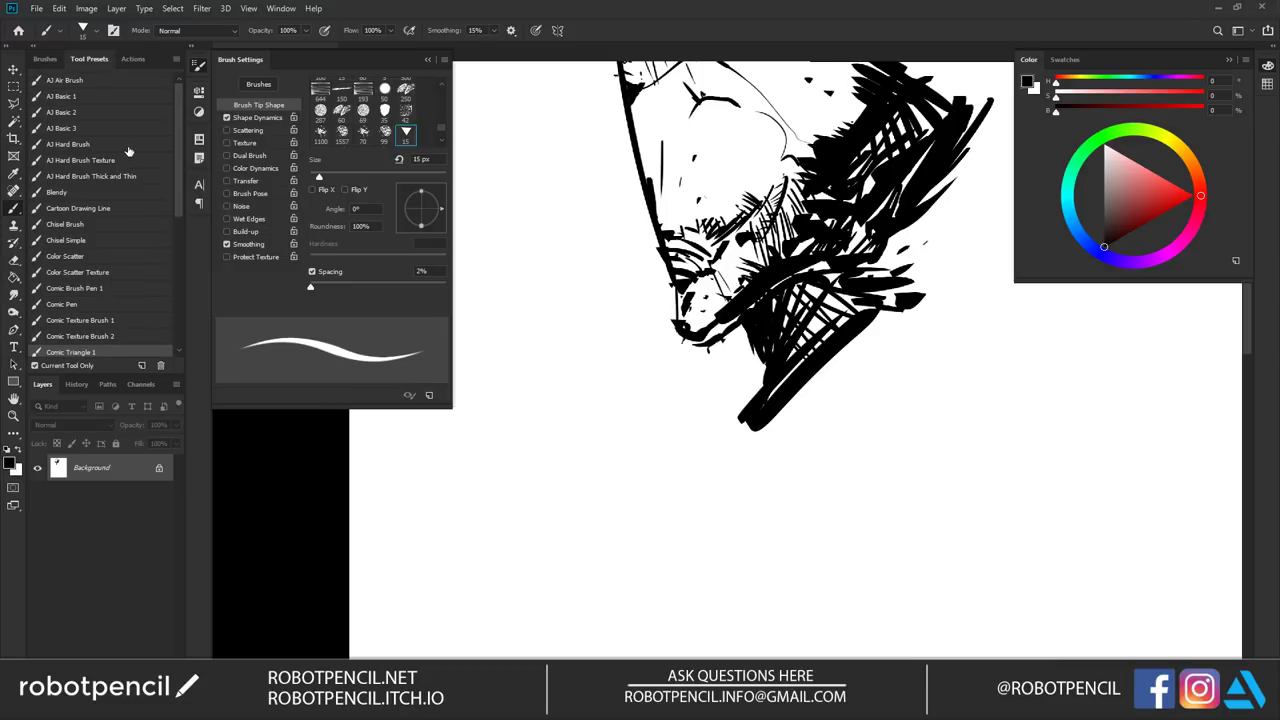
# Compare the AJ Basic tool presets and delete AJ Basic 3.
pyautogui.click(93, 80)
pyautogui.click(94, 99)
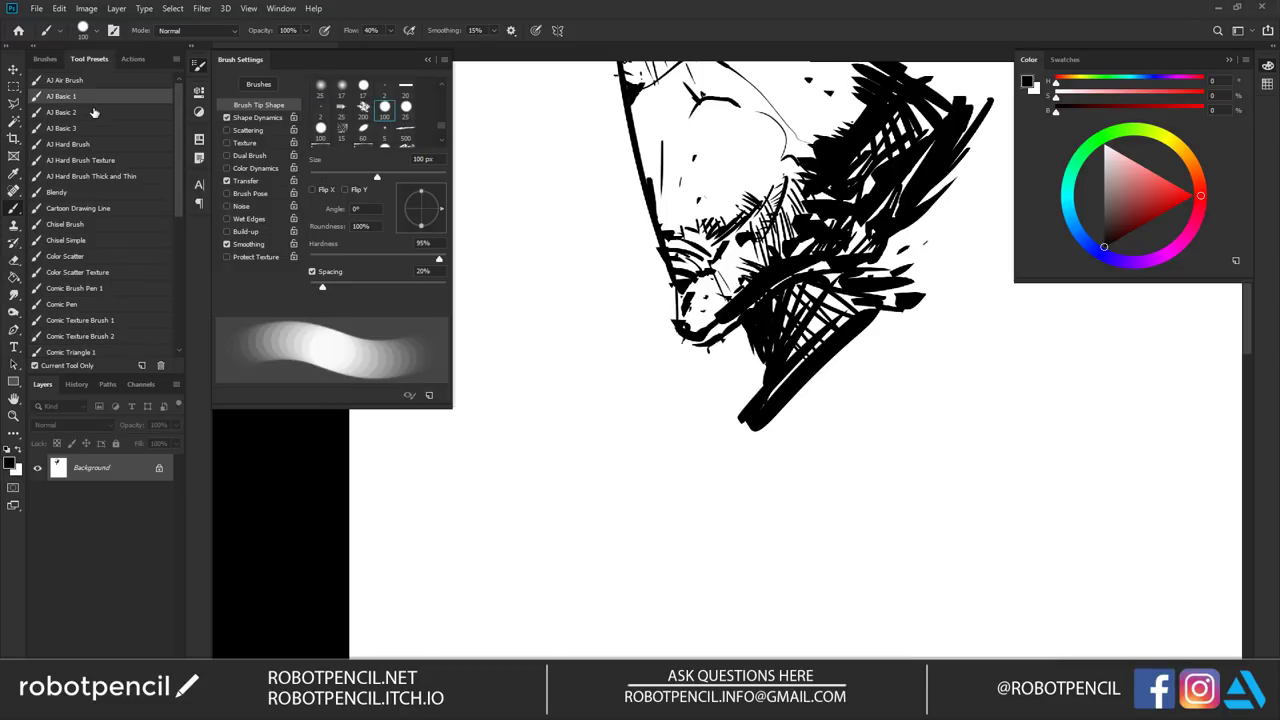
pyautogui.click(94, 112)
pyautogui.click(91, 127)
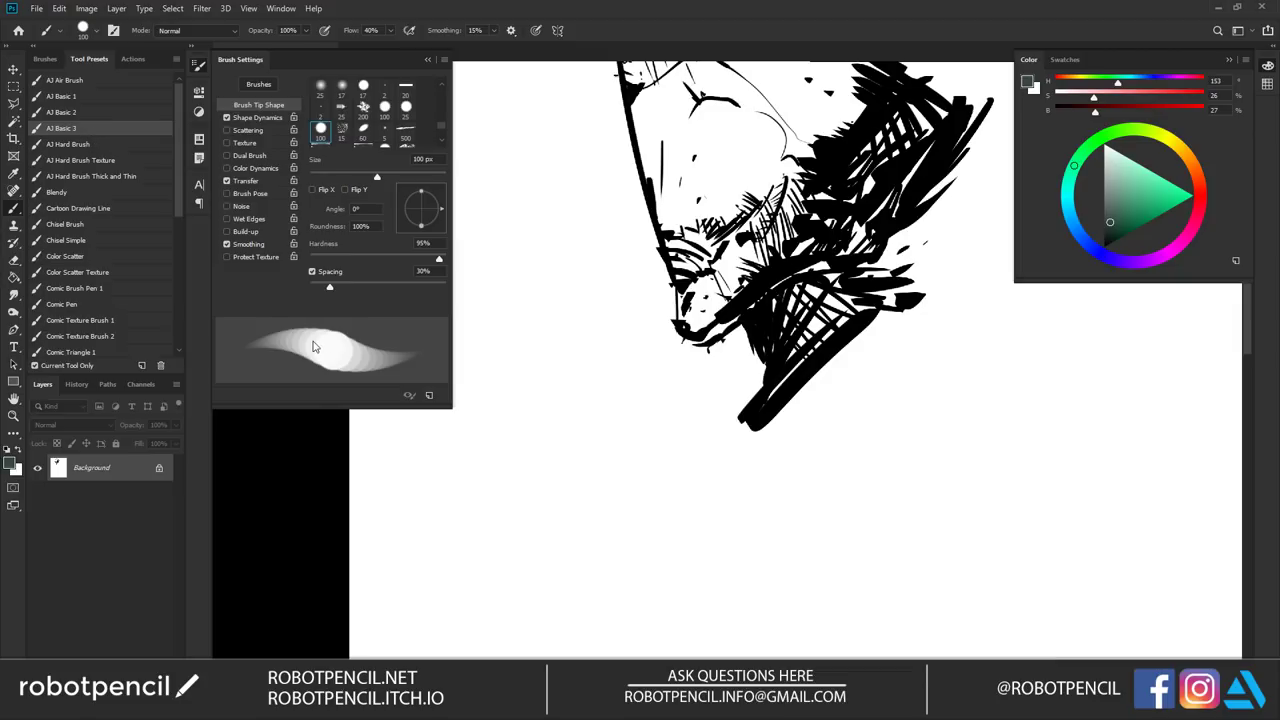
pyautogui.click(158, 366)
pyautogui.click(580, 264)
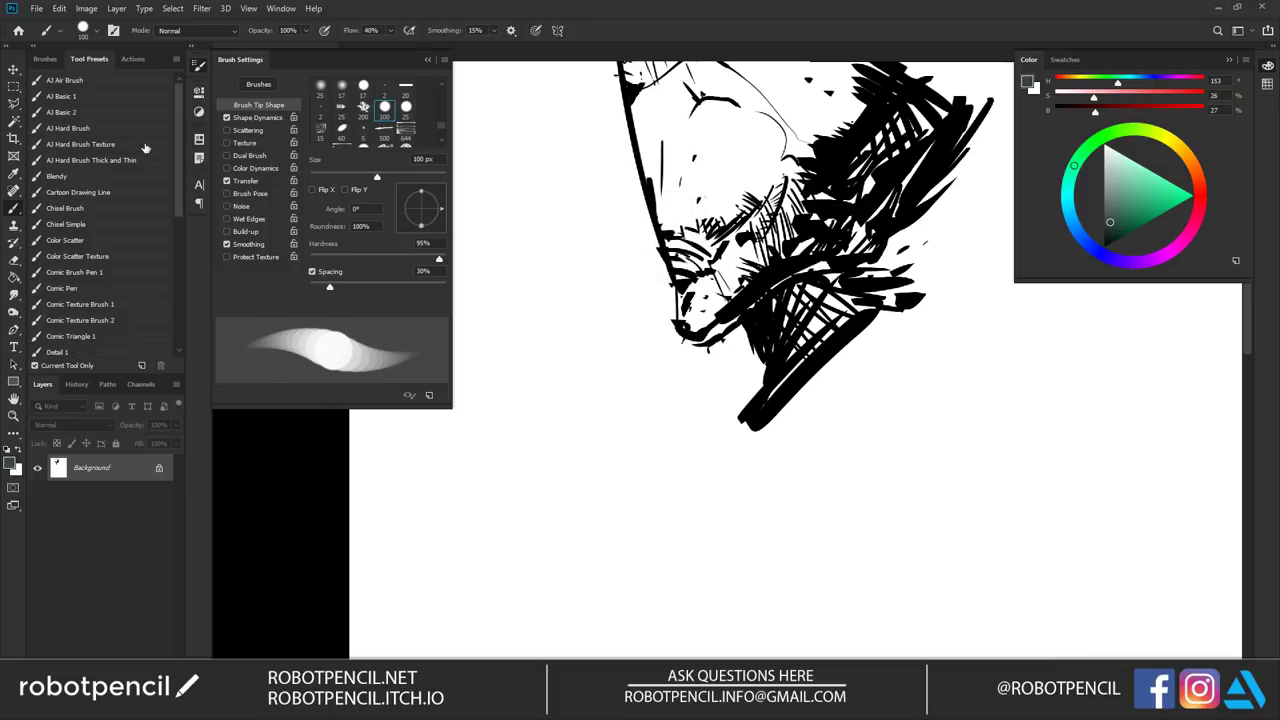
# Check the AJ Hard Brush presets and delete AJ Hard Brush Texture.
pyautogui.click(119, 130)
pyautogui.click(121, 145)
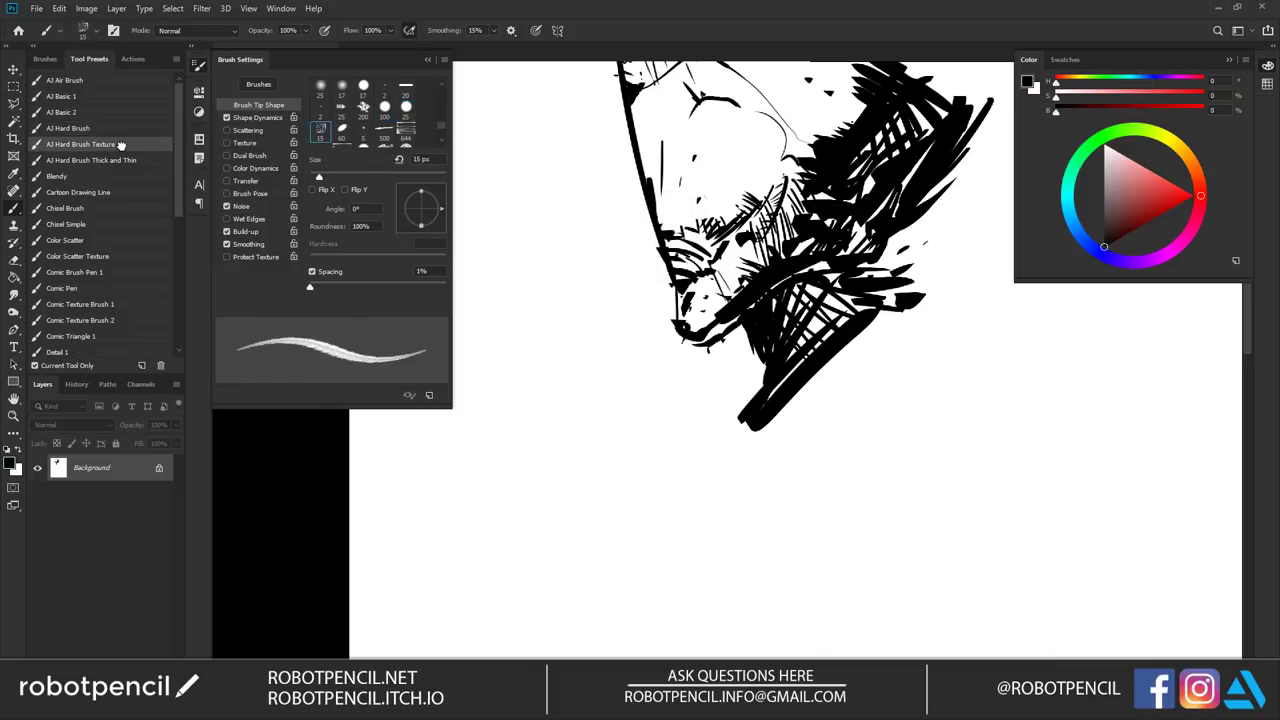
pyautogui.click(160, 366)
pyautogui.click(580, 266)
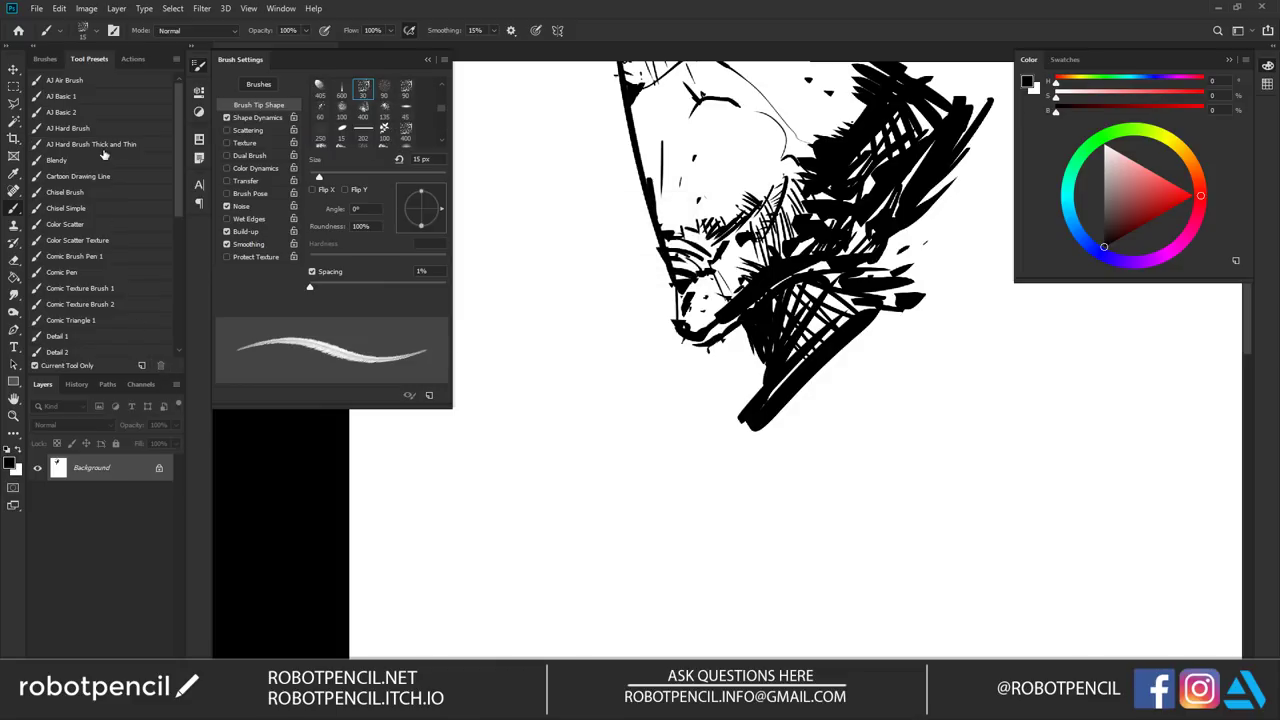
# Delete the Blendy and Cartoon Drawing Line tool presets, keeping AJ Hard Brush Thick and Thin.
pyautogui.click(107, 146)
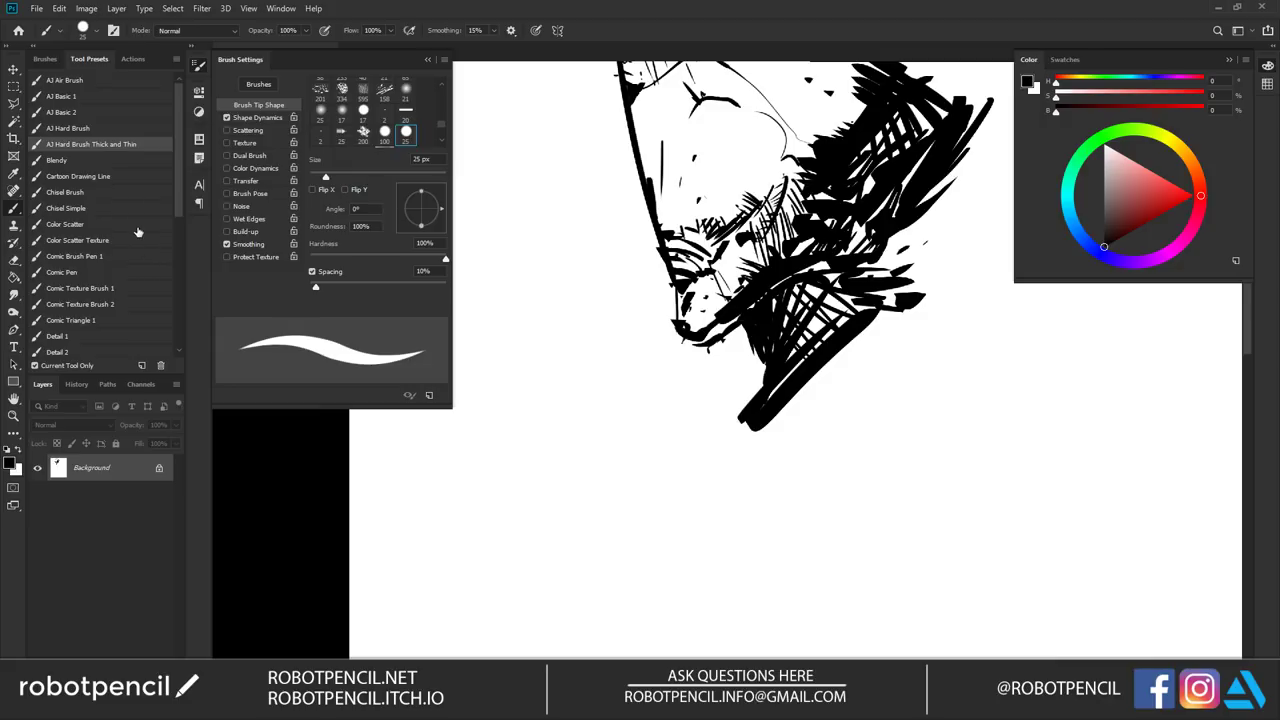
pyautogui.click(115, 160)
pyautogui.click(160, 366)
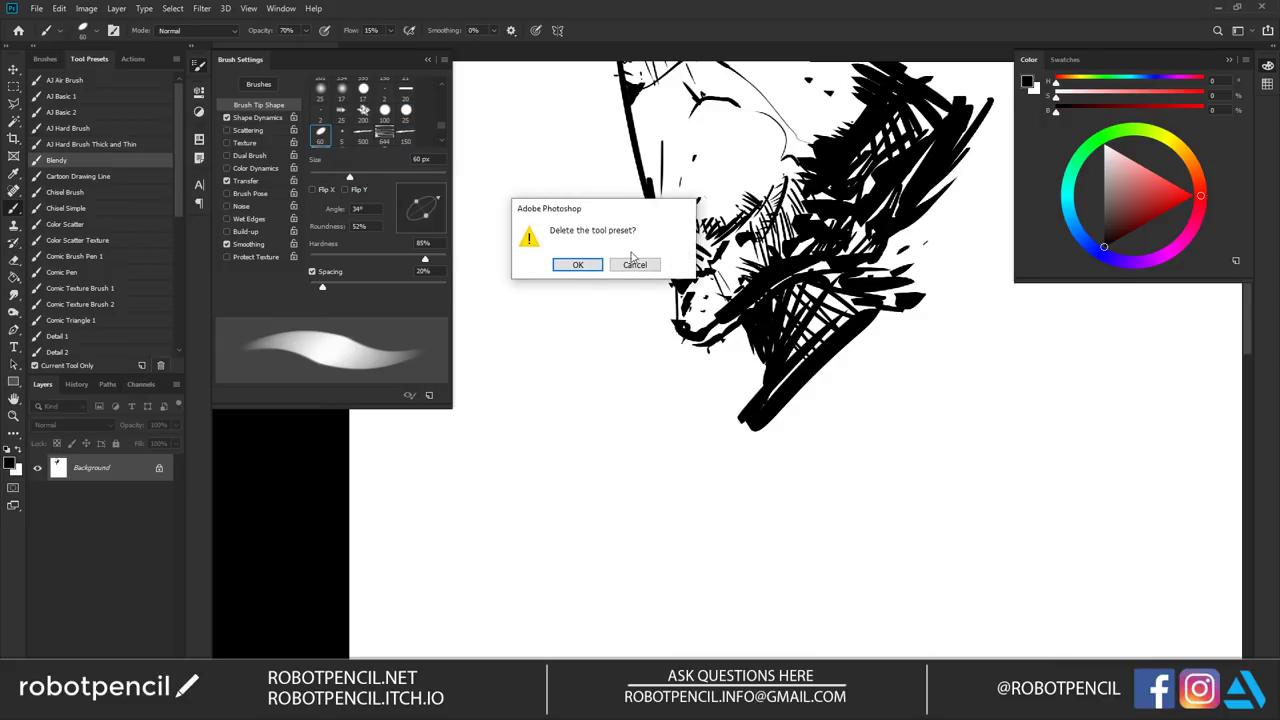
pyautogui.click(577, 264)
pyautogui.click(125, 160)
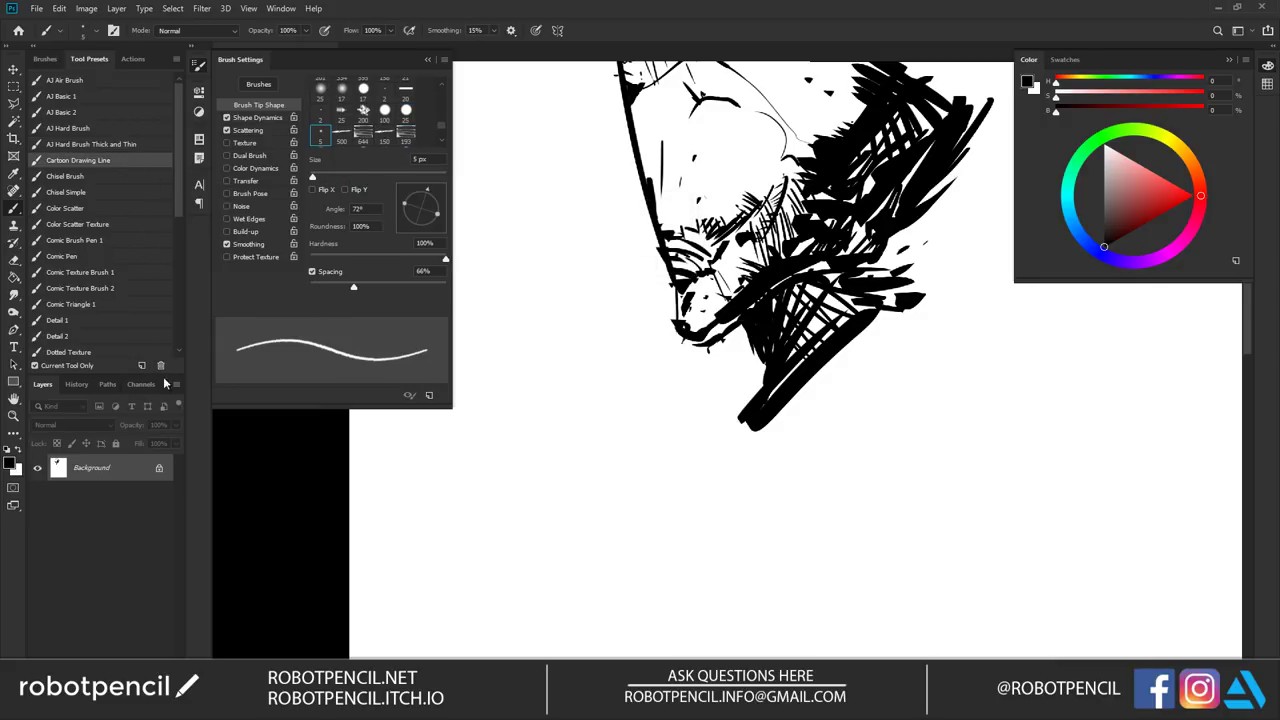
pyautogui.click(160, 366)
pyautogui.click(578, 264)
# Review the chisel presets and delete the Color Scatter and Color Scatter Texture tool presets.
pyautogui.click(104, 163)
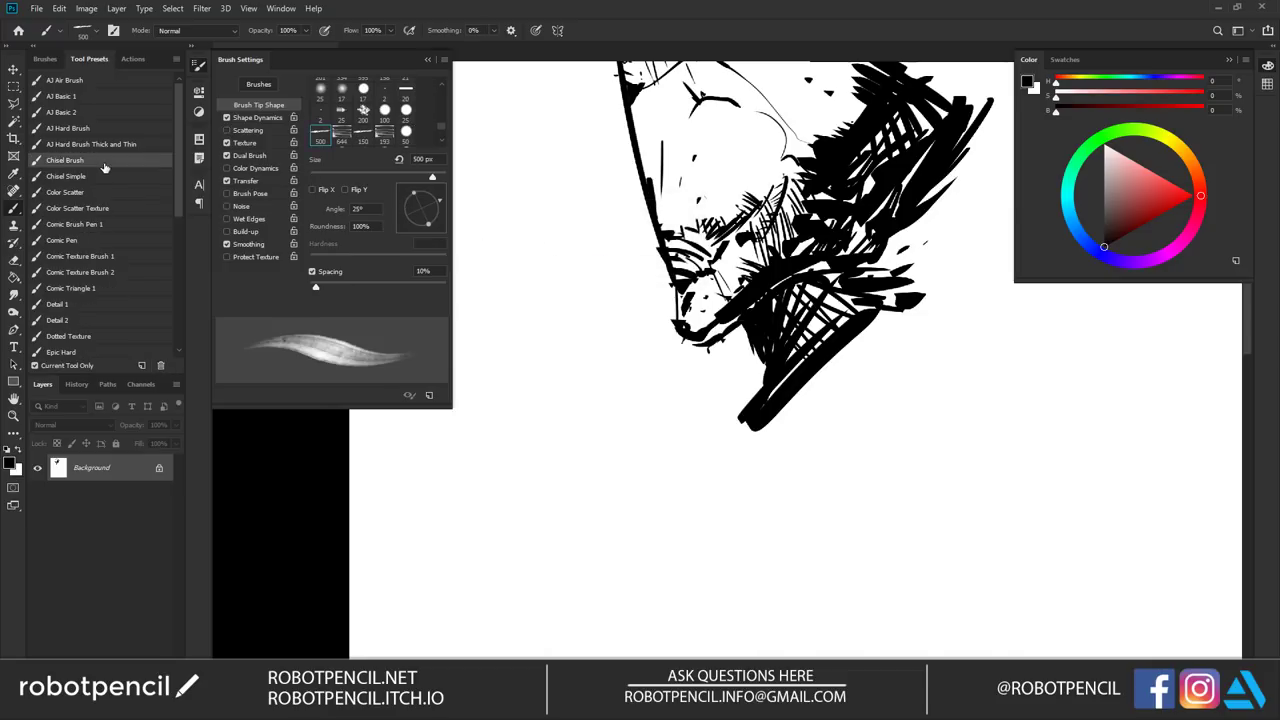
pyautogui.click(104, 177)
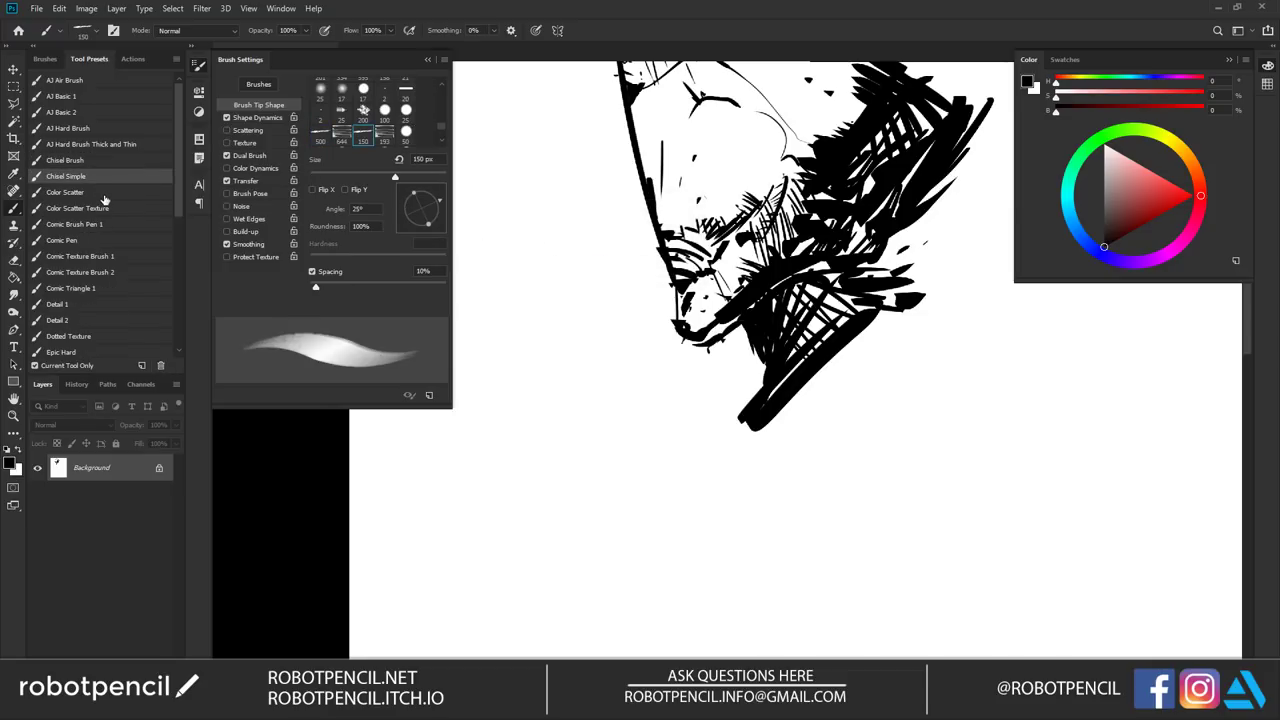
pyautogui.click(105, 194)
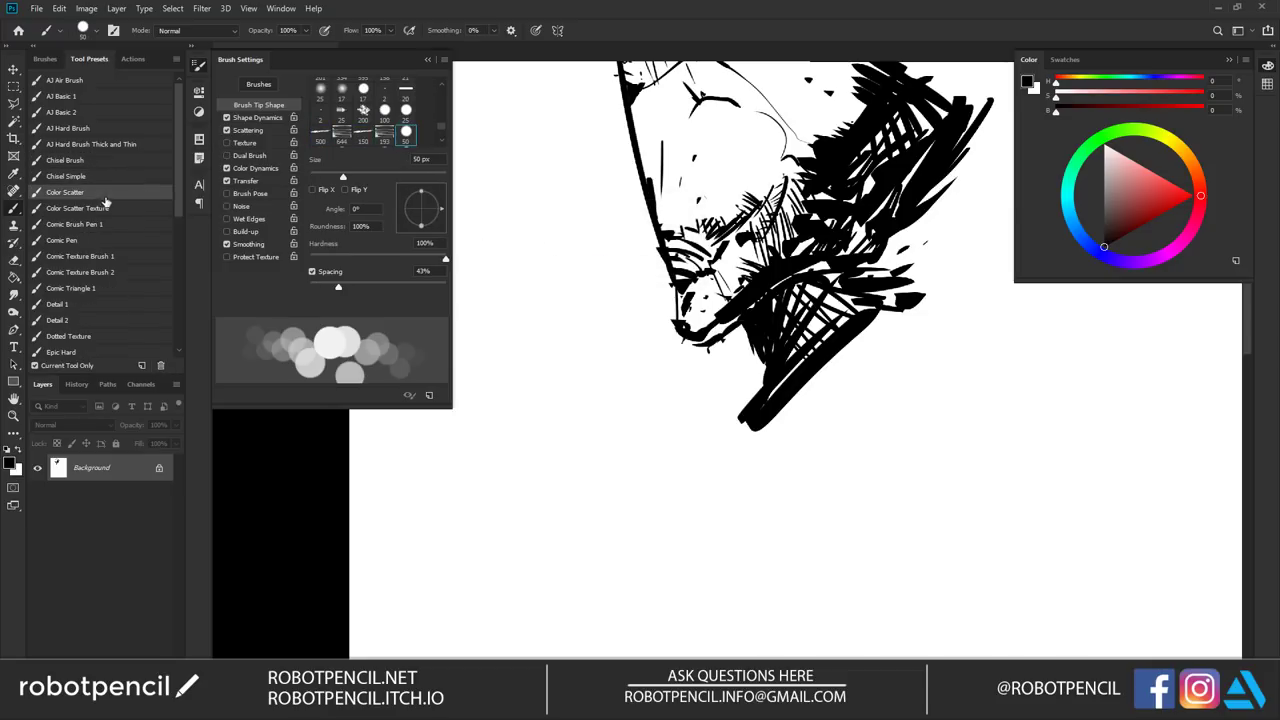
pyautogui.click(162, 368)
pyautogui.click(576, 264)
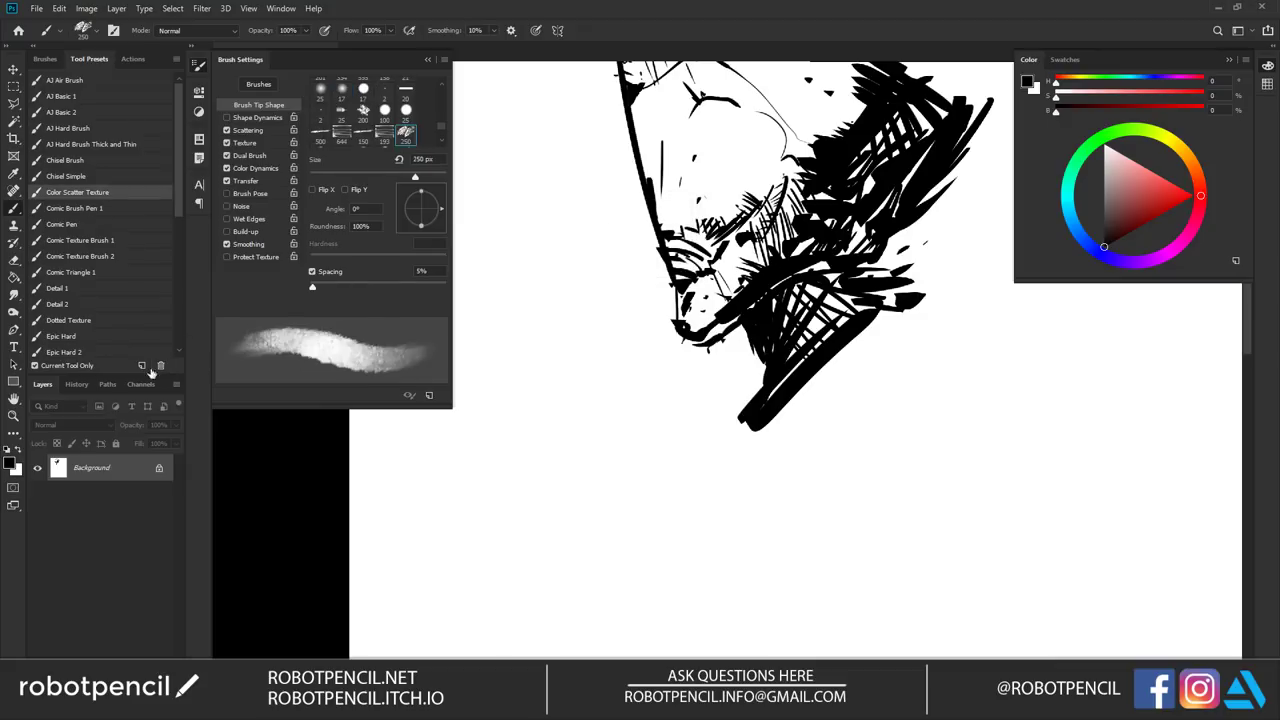
pyautogui.click(160, 366)
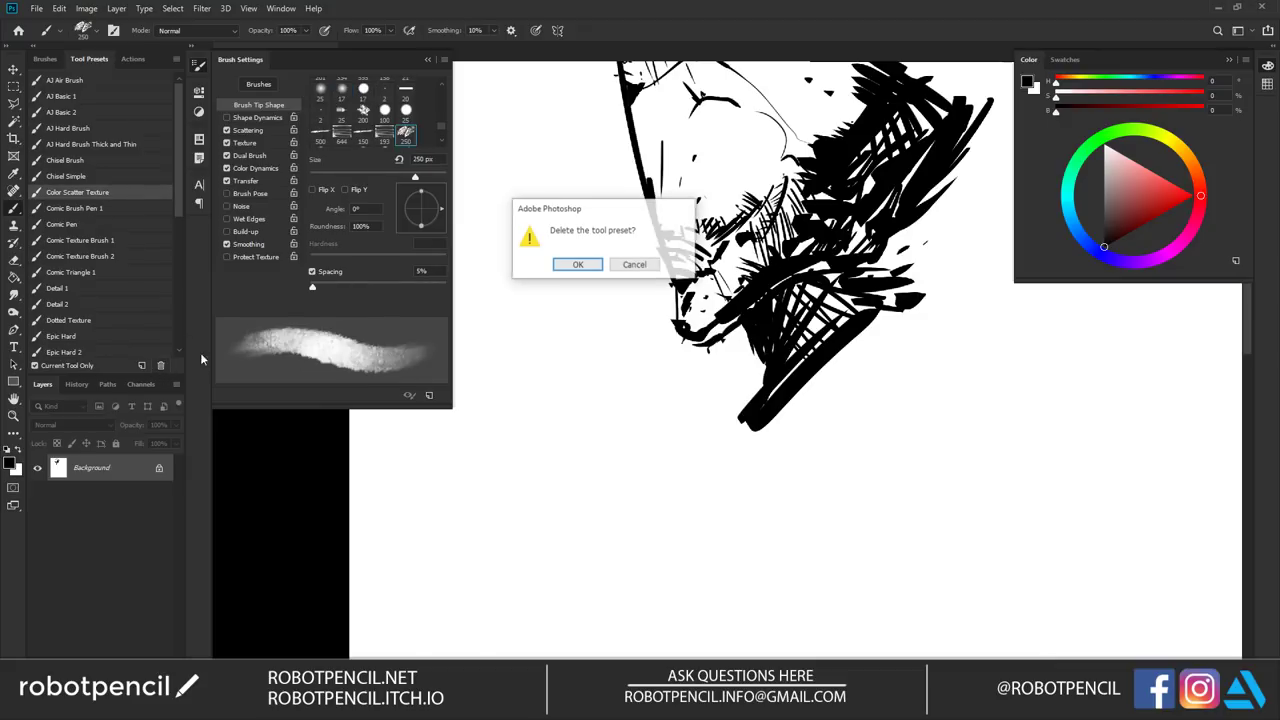
pyautogui.click(578, 264)
# Review the Comic Pen and Comic Triangle 1 presets and delete the Detail 1 and Detail 2 tool presets.
pyautogui.click(141, 206)
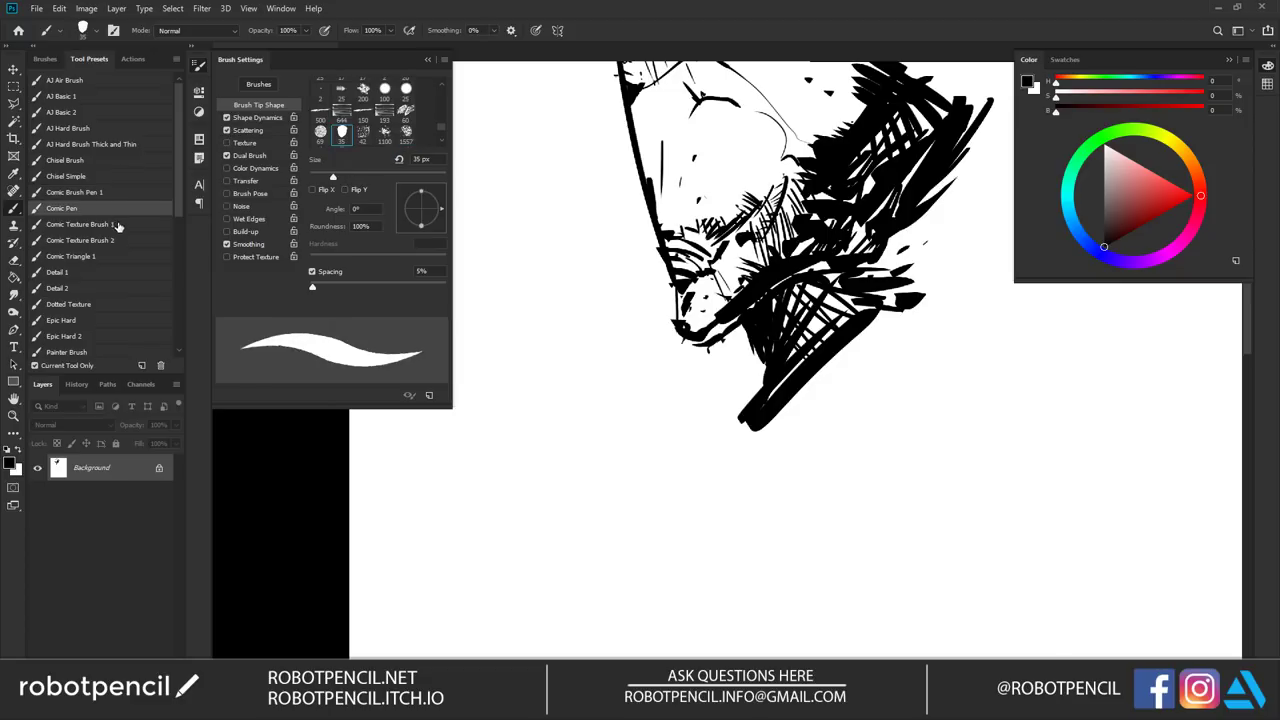
pyautogui.click(109, 256)
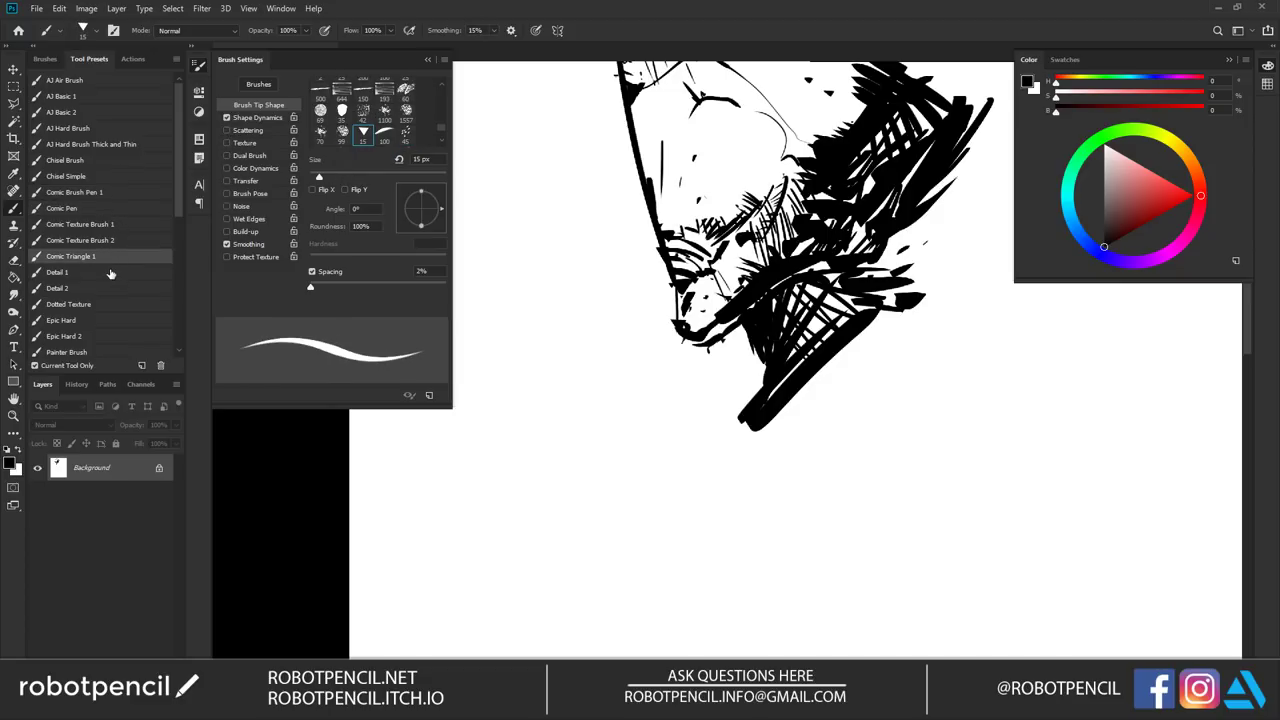
pyautogui.click(110, 272)
pyautogui.scroll(-2, 115, 280)
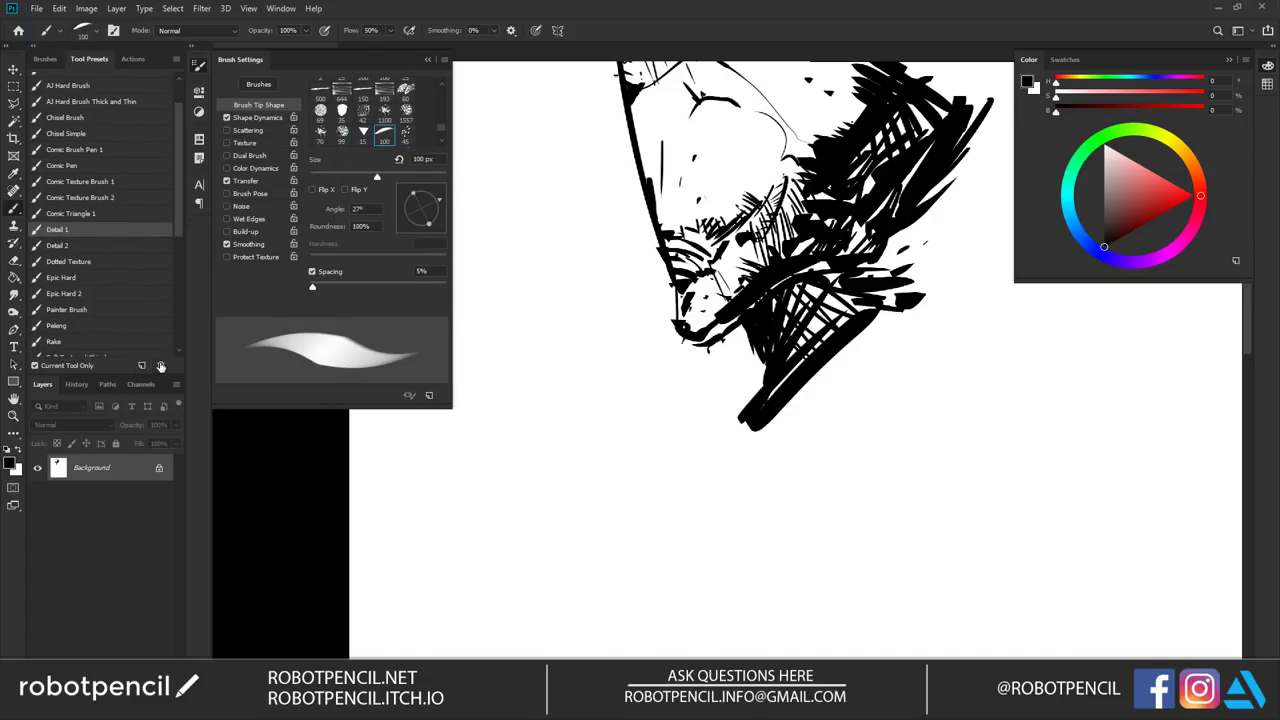
pyautogui.click(160, 366)
pyautogui.click(578, 263)
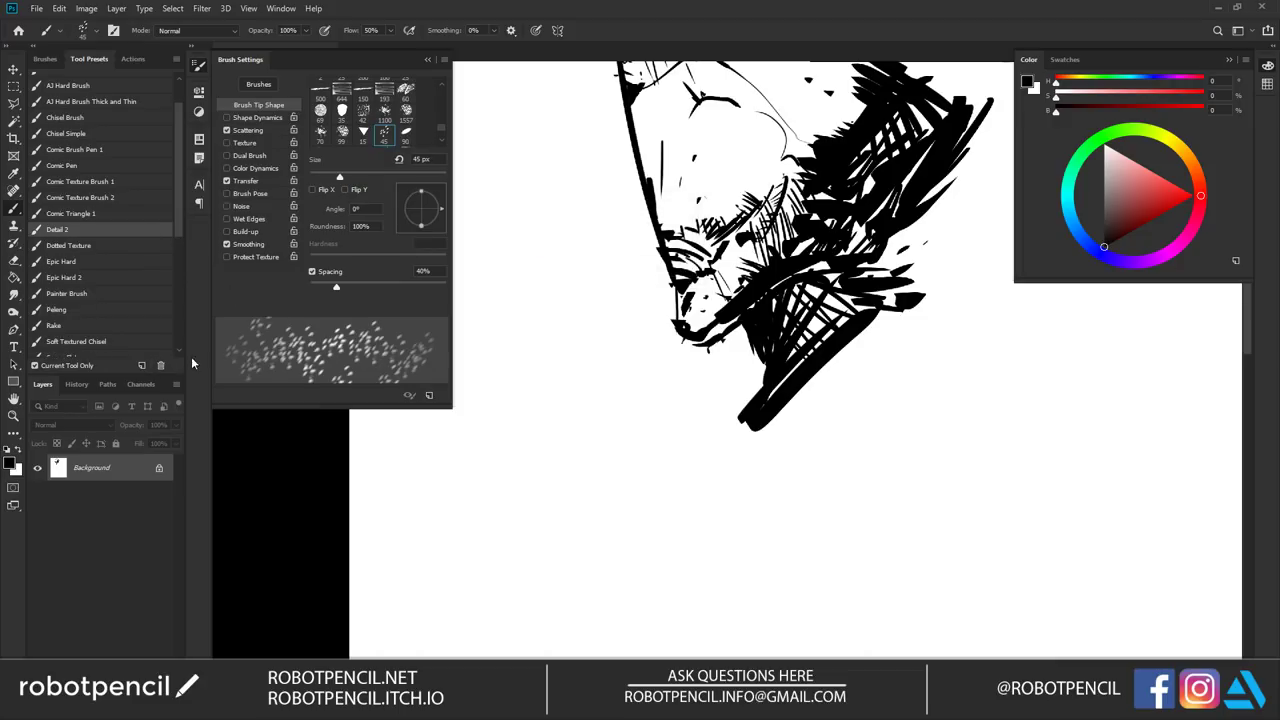
pyautogui.click(160, 366)
pyautogui.click(578, 263)
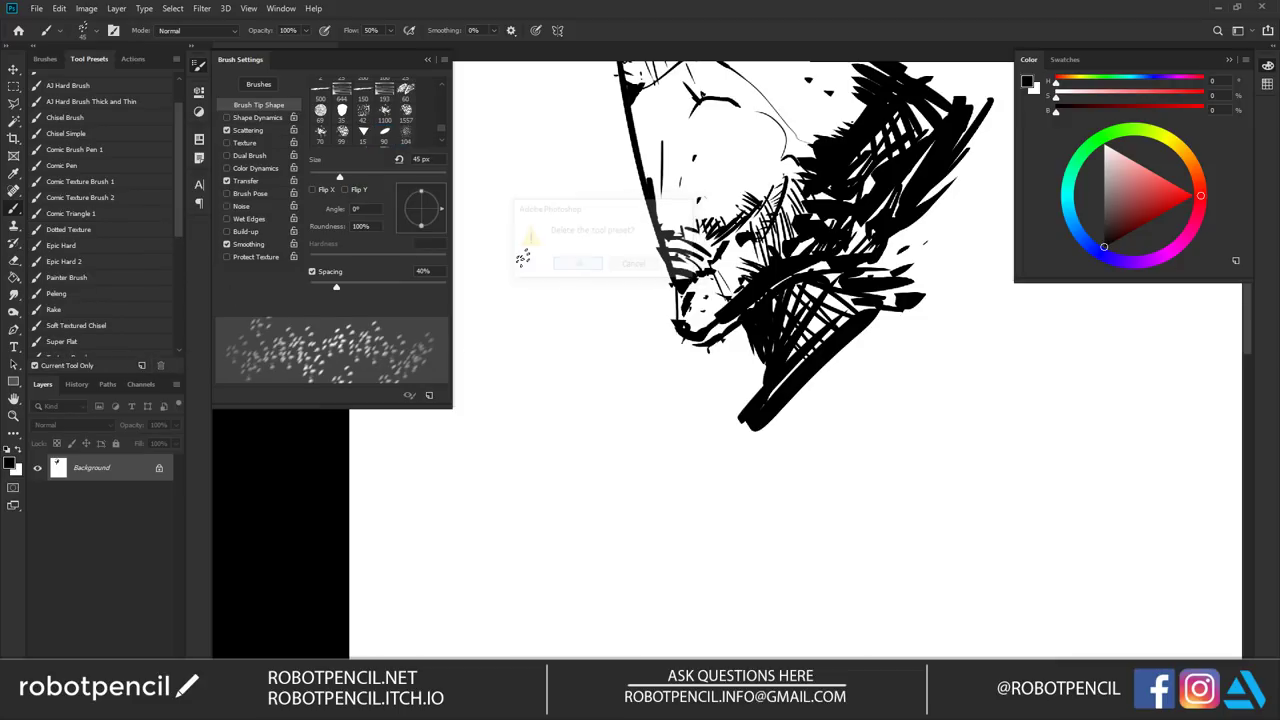
# Delete the Dotted Texture tool preset and stipple a light patch with its brush just inside the head's long straight contour.
pyautogui.click(87, 231)
pyautogui.click(162, 366)
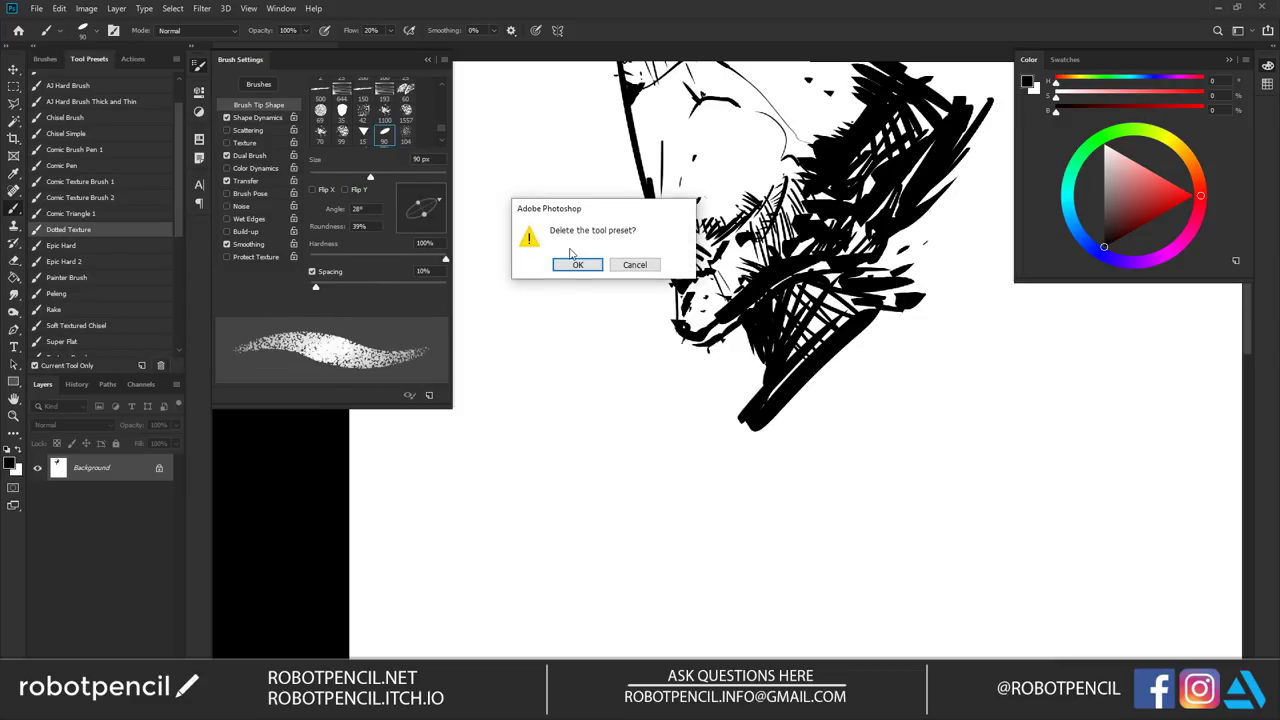
pyautogui.click(576, 263)
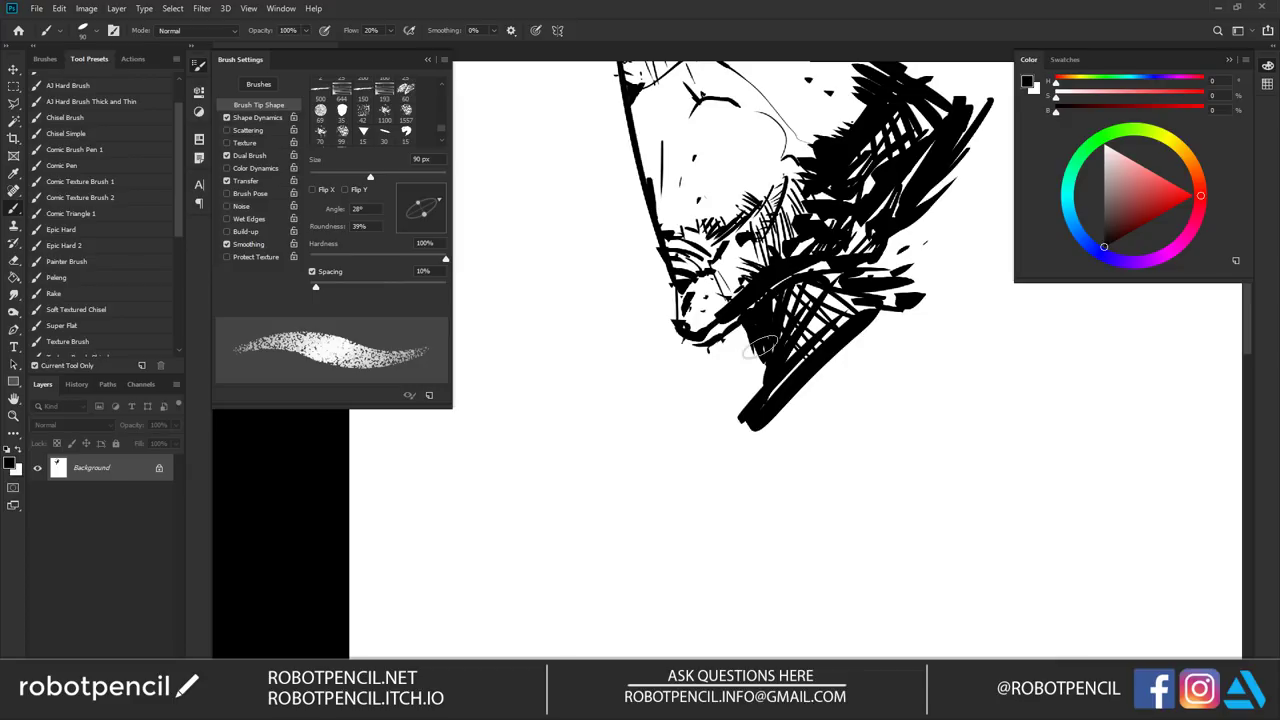
pyautogui.moveTo(806, 295); pyautogui.dragTo(759, 387)
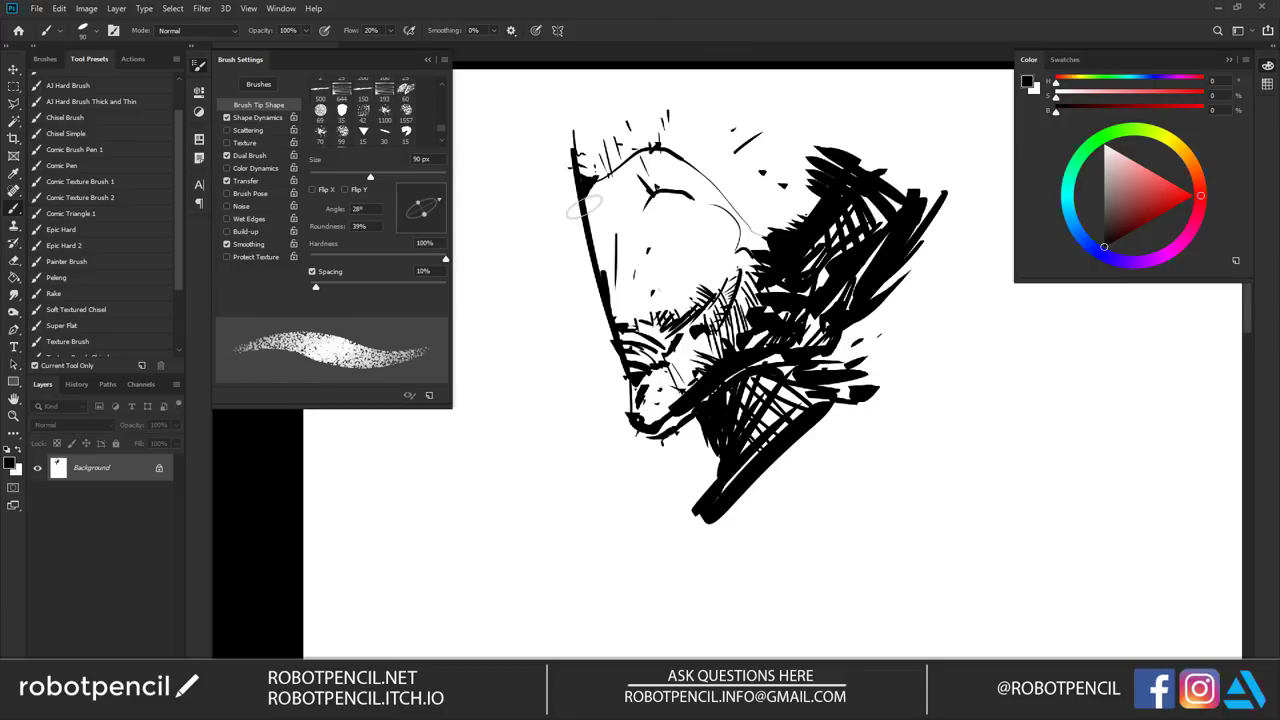
pyautogui.moveTo(585, 215); pyautogui.dragTo(629, 279)
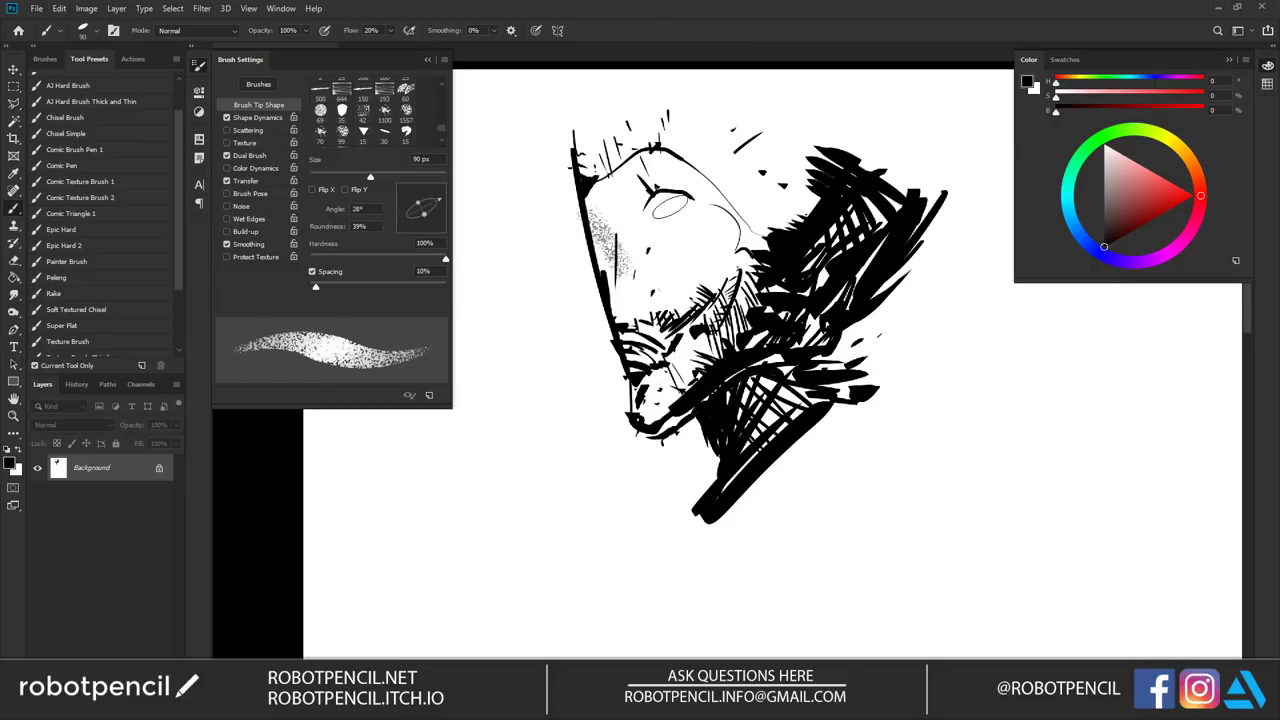
# Delete the Epic Hard and Epic Hard 2 tool presets.
pyautogui.click(103, 216)
pyautogui.click(103, 230)
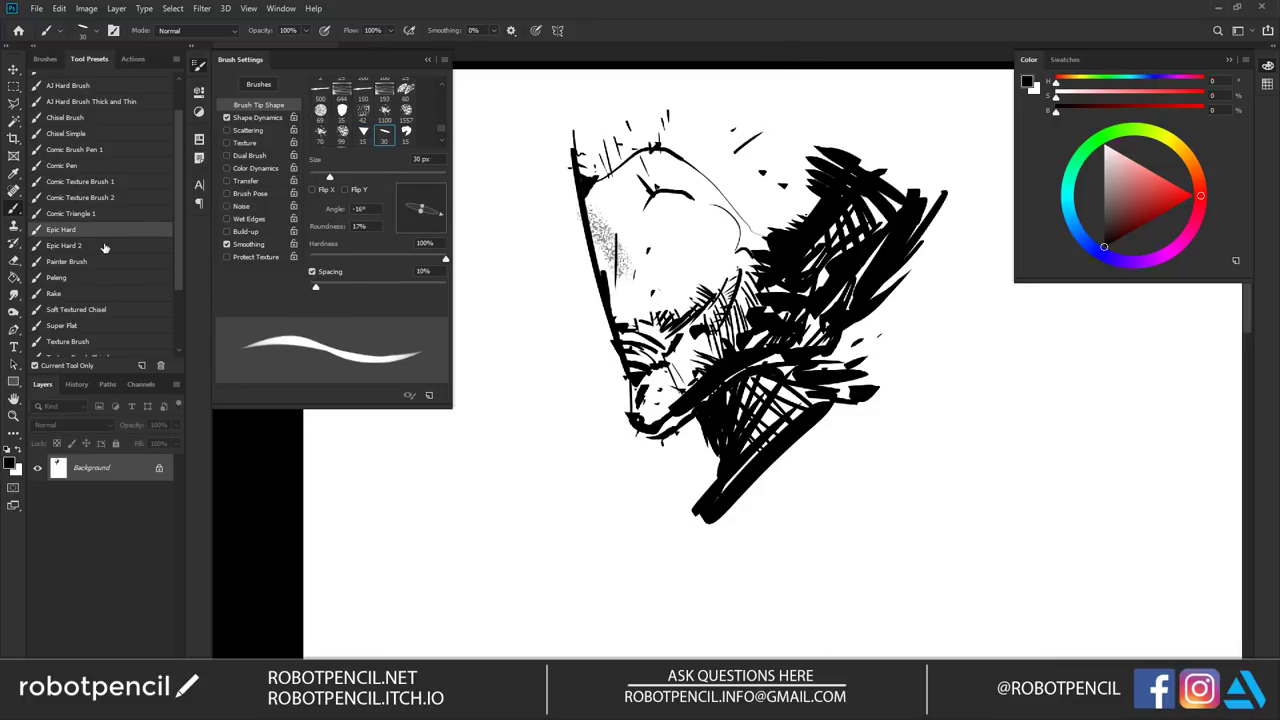
pyautogui.click(161, 366)
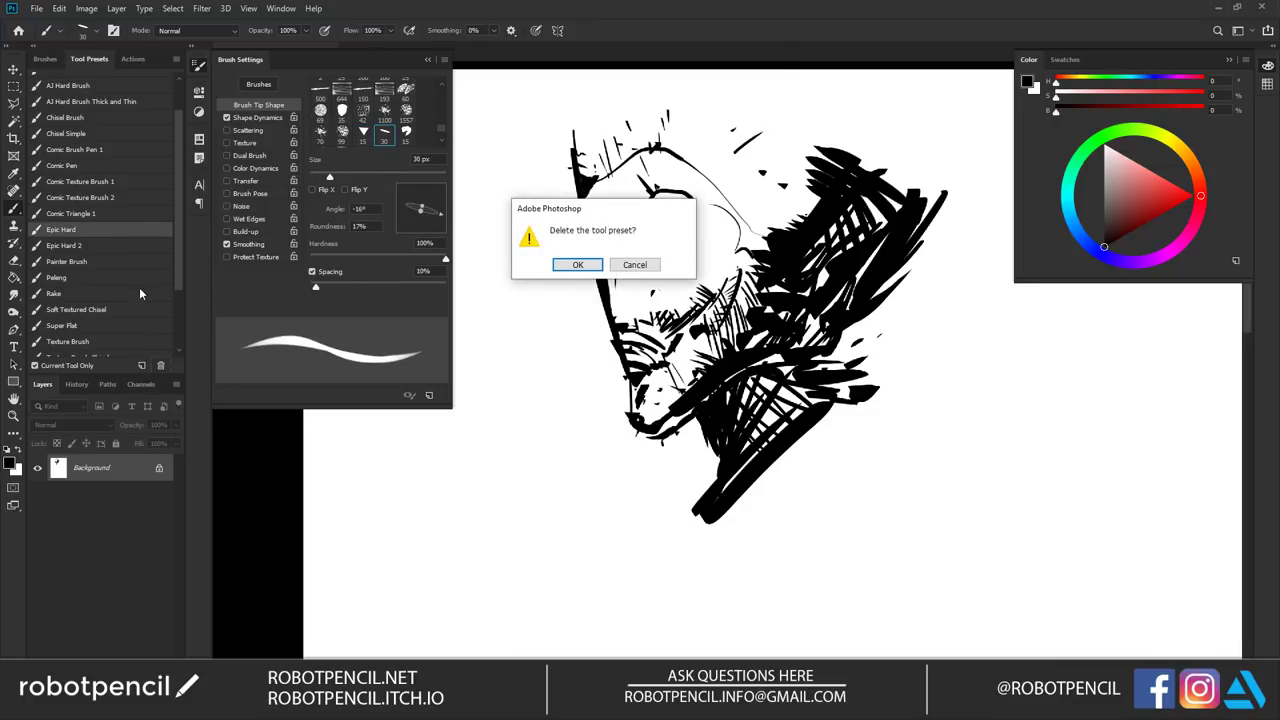
pyautogui.click(577, 264)
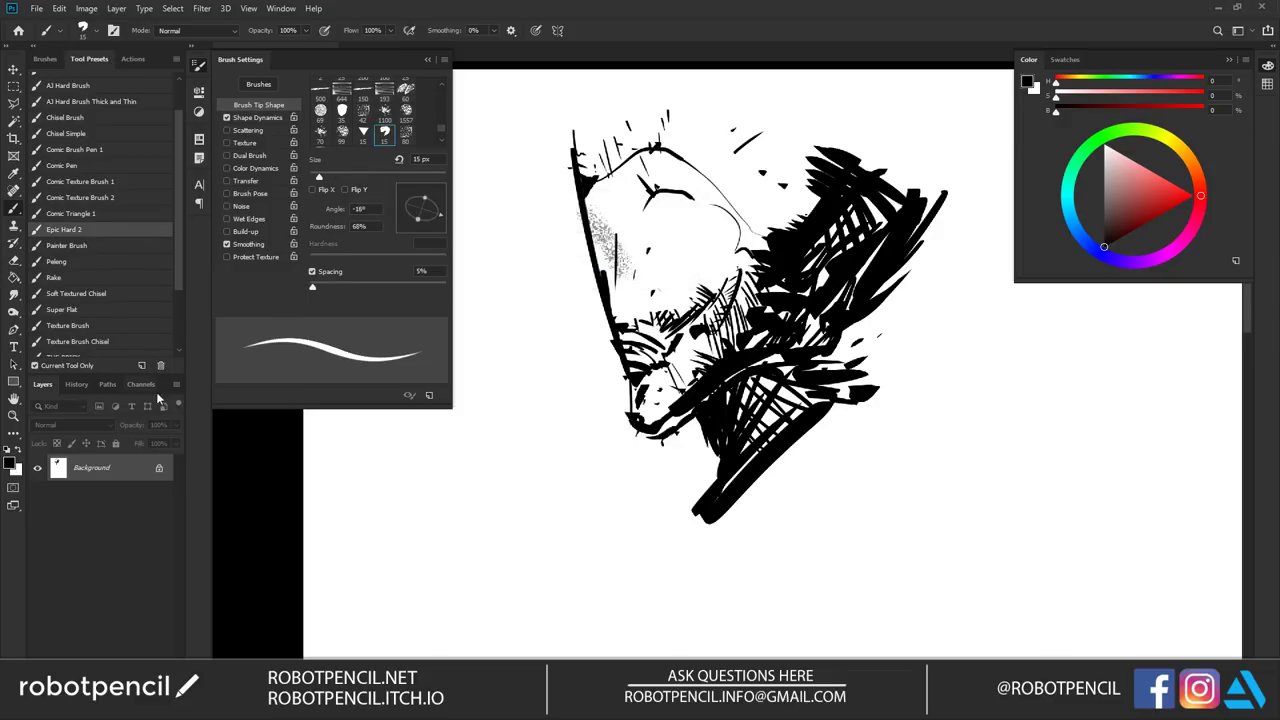
pyautogui.click(161, 366)
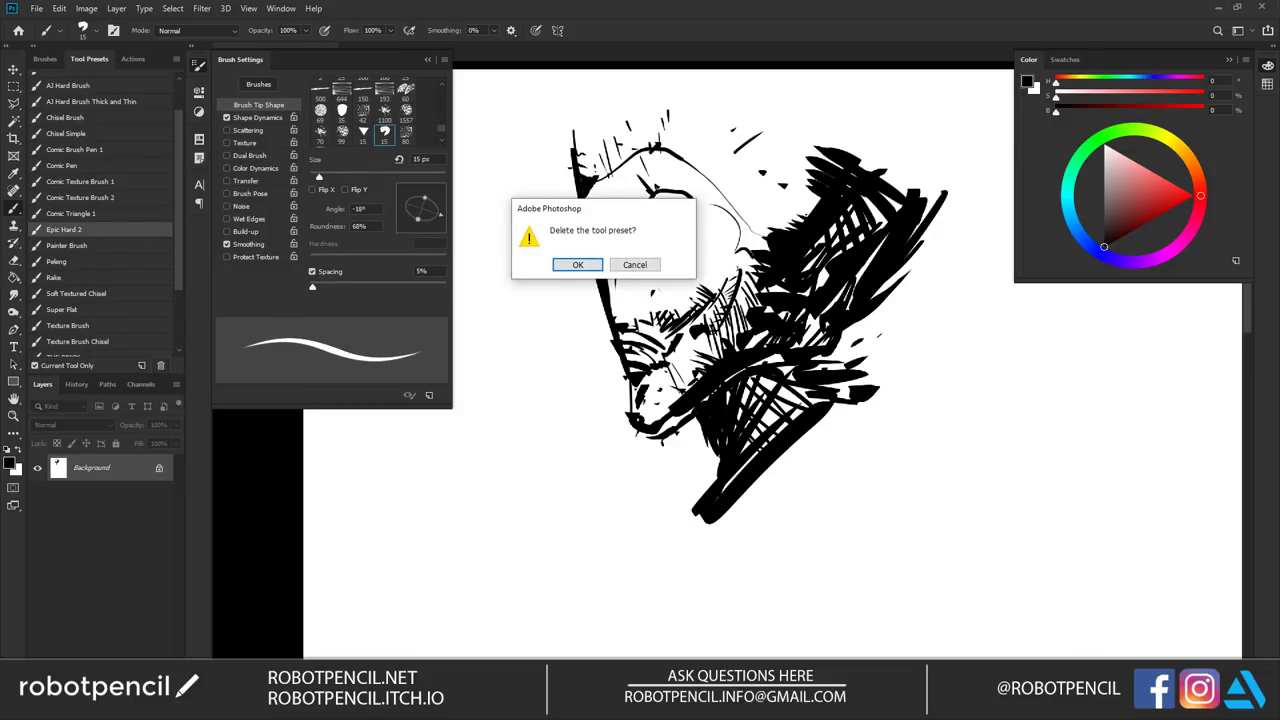
pyautogui.click(577, 264)
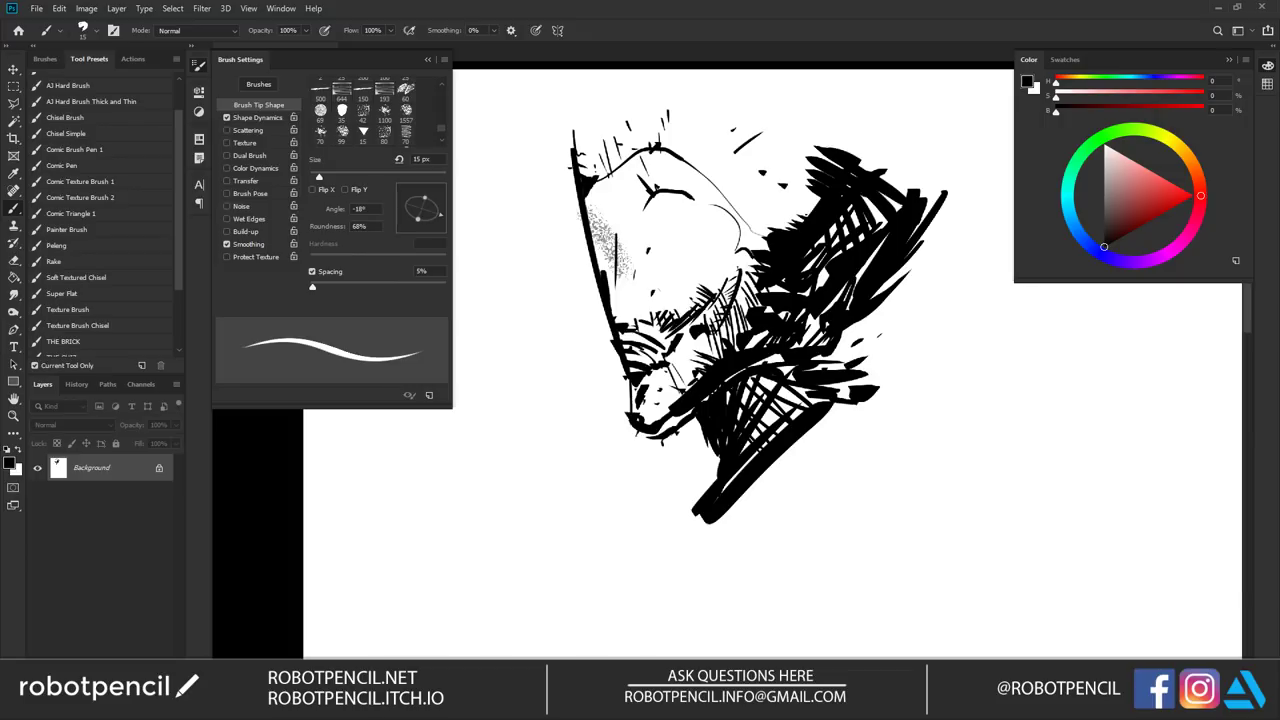
# Review the Painter Brush, Peleng, Rake, Soft Textured Chisel and Triangle tool presets.
pyautogui.click(103, 236)
pyautogui.click(104, 216)
pyautogui.click(106, 231)
pyautogui.click(94, 246)
pyautogui.click(97, 263)
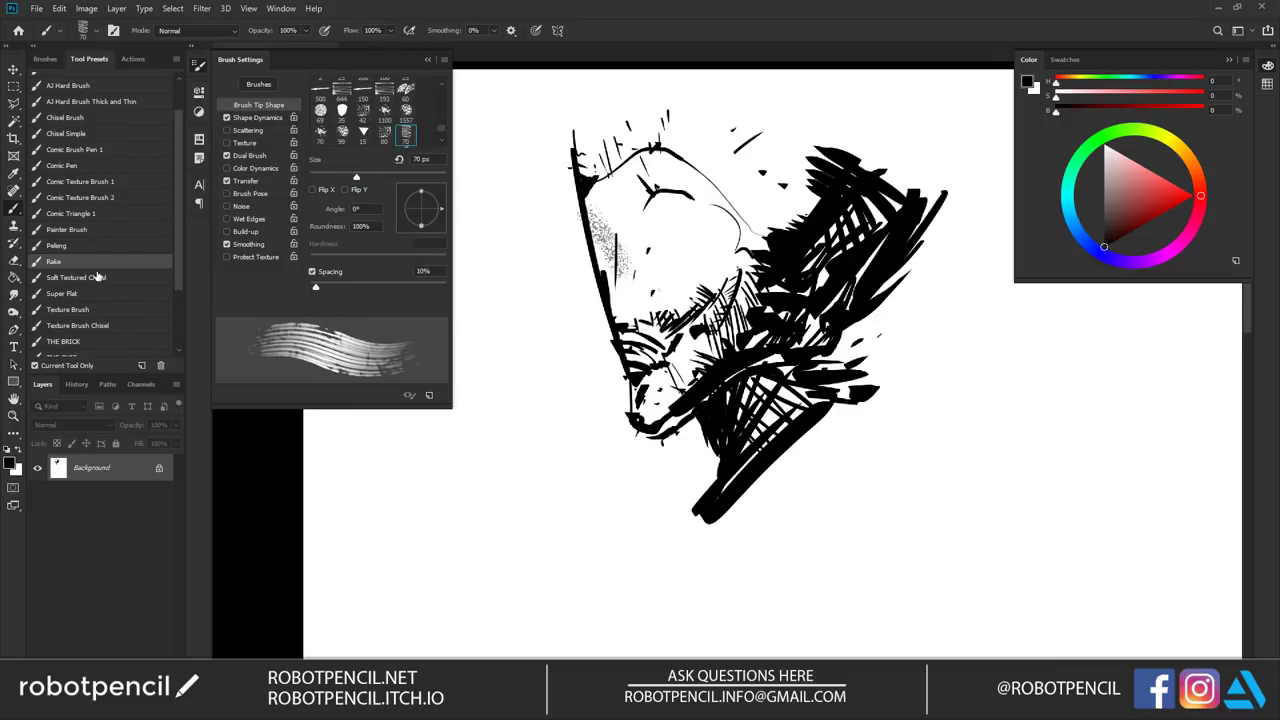
pyautogui.click(106, 279)
pyautogui.scroll(-3, 120, 266)
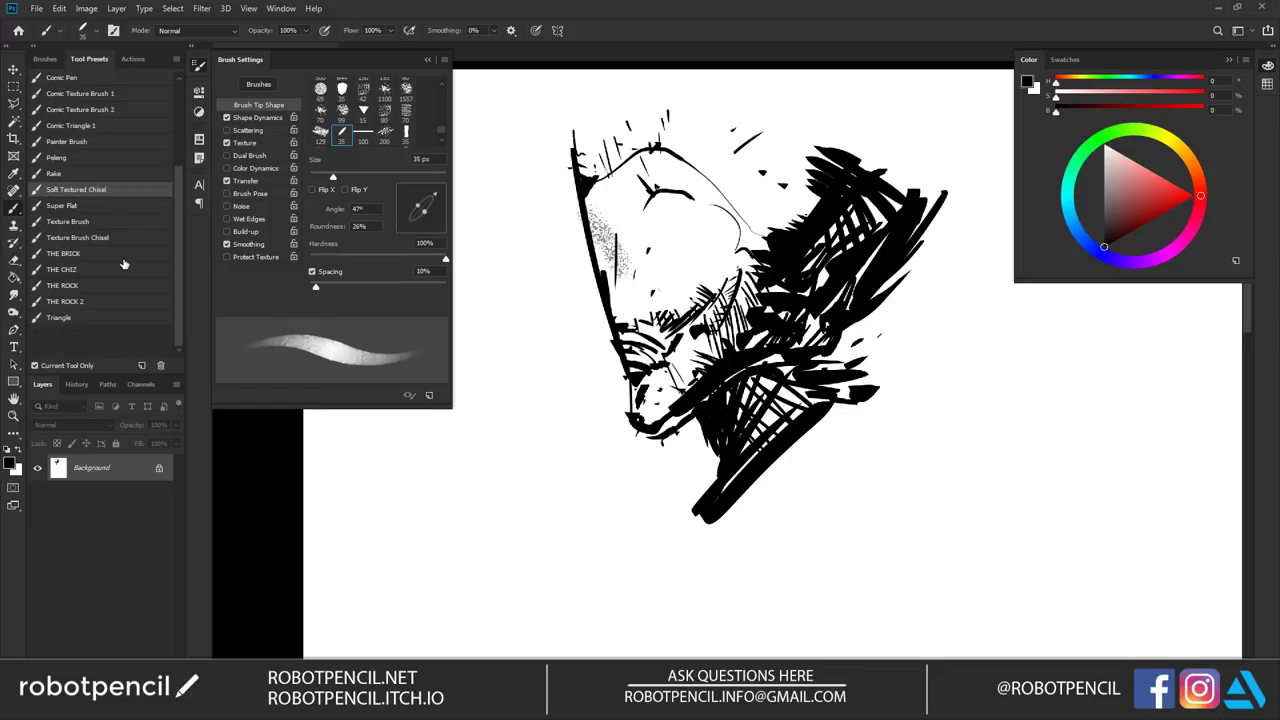
pyautogui.click(89, 319)
pyautogui.scroll(3, 120, 289)
pyautogui.scroll(2, 125, 278)
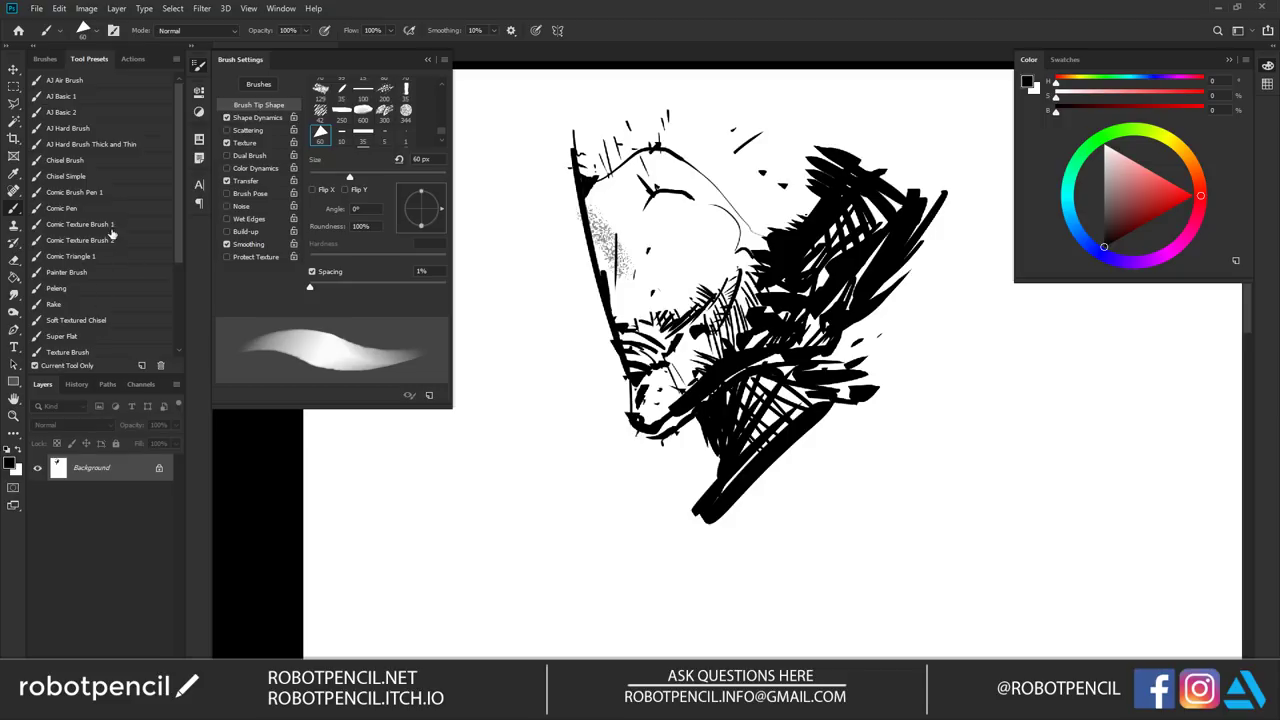
# Load the Comic Triangle 1 preset, fill the whole canvas with white, and show the page full screen without panels.
pyautogui.click(111, 259)
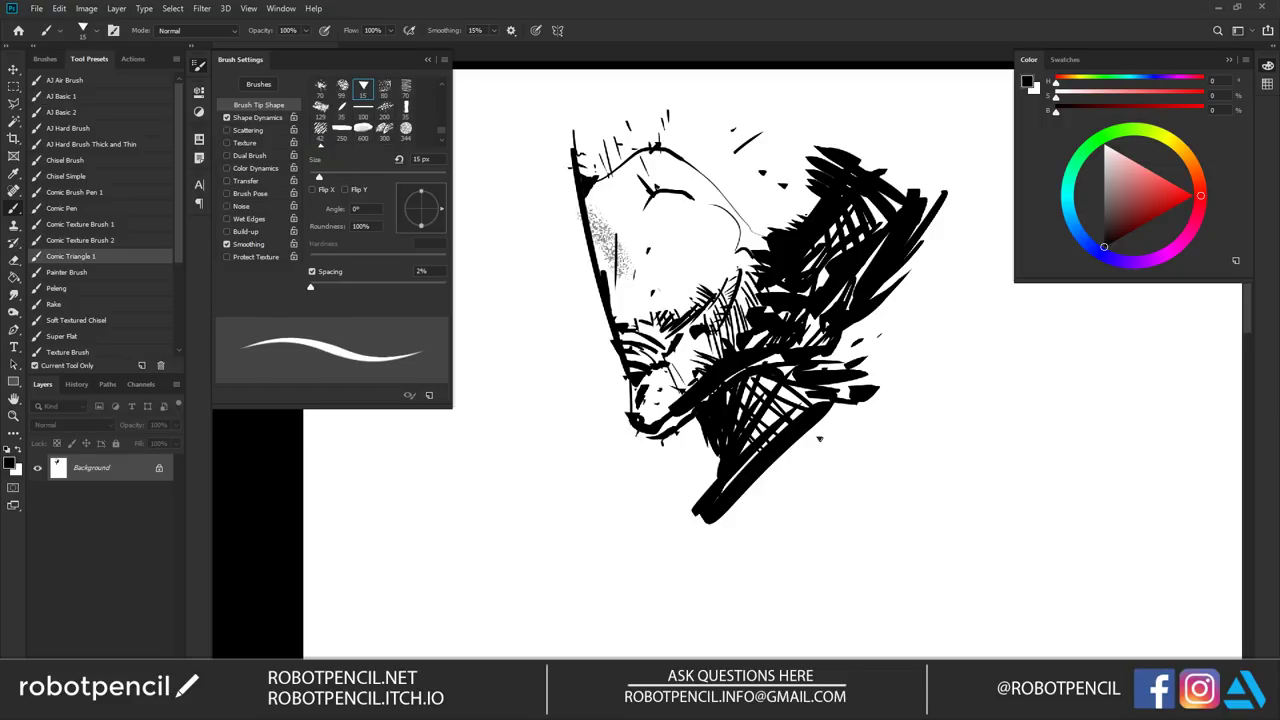
pyautogui.press('z')
pyautogui.keyDown('alt'); pyautogui.click(719, 315); pyautogui.keyUp('alt')
pyautogui.keyDown('alt'); pyautogui.click(719, 315); pyautogui.keyUp('alt')
pyautogui.keyDown('alt'); pyautogui.click(719, 315); pyautogui.keyUp('alt')
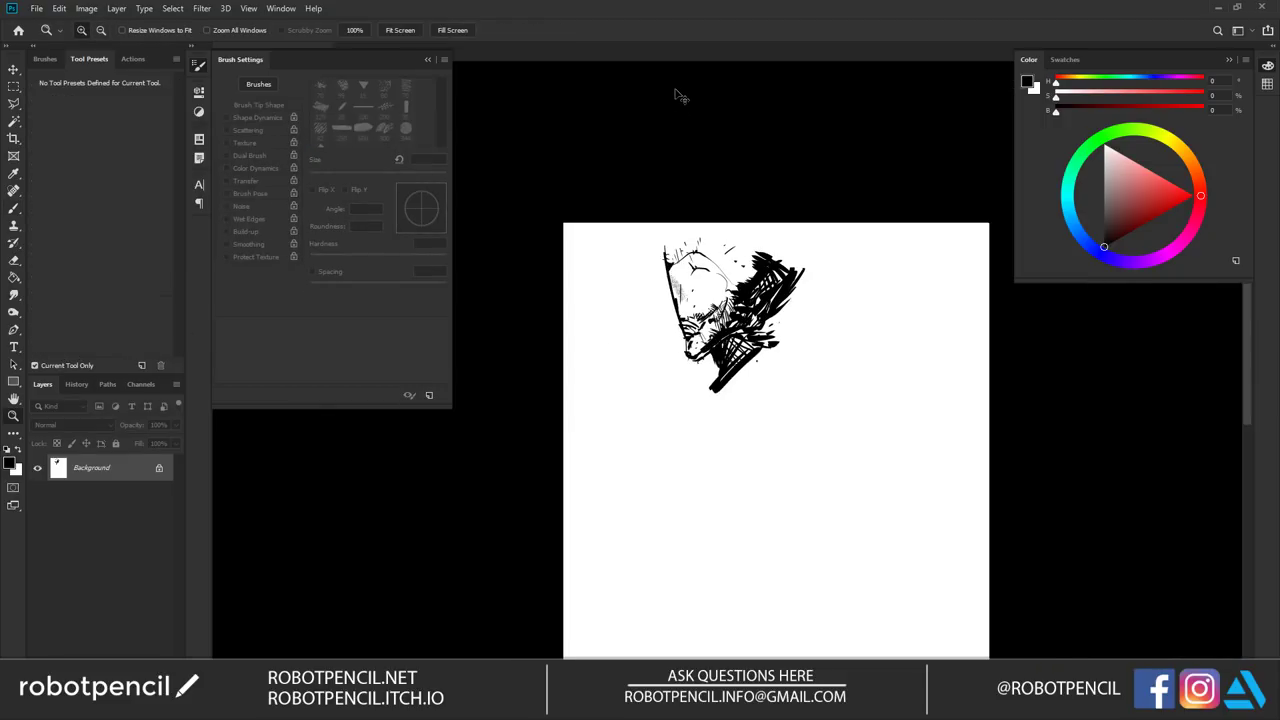
pyautogui.press('b')
pyautogui.hotkey('ctrl', 'BackSpace')
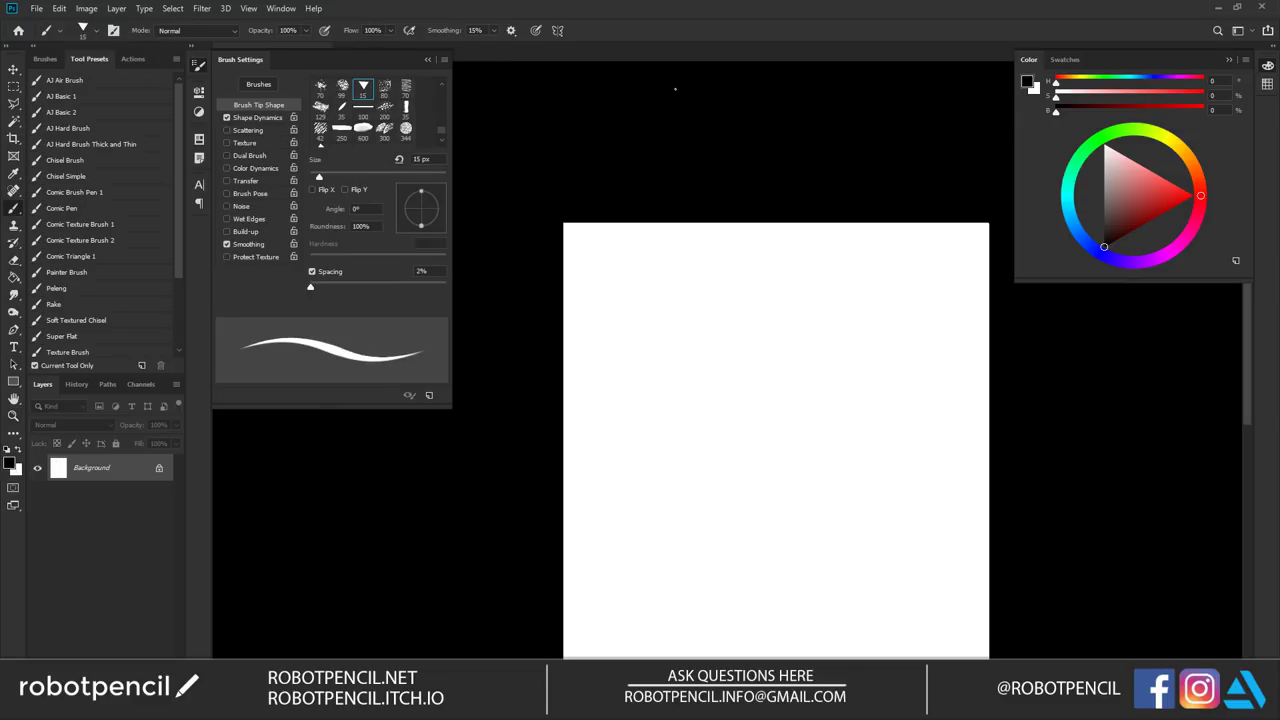
pyautogui.press('Tab')
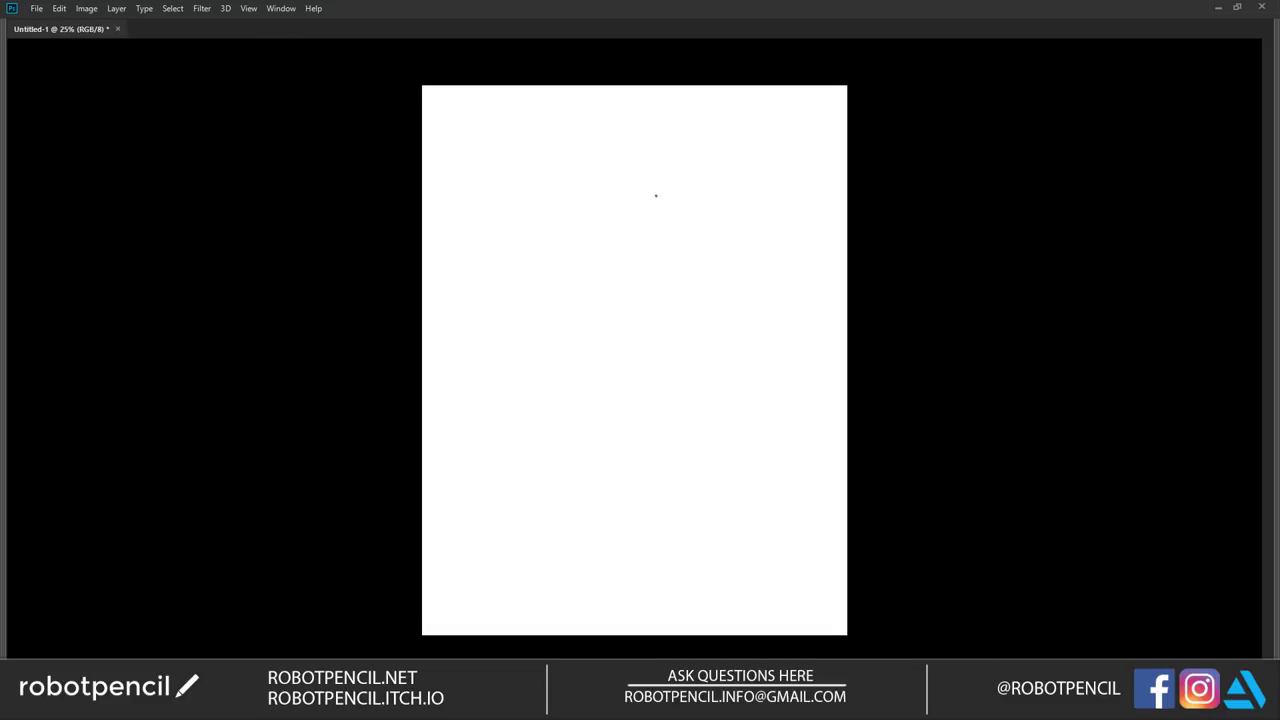
pyautogui.press('f')
pyautogui.moveTo(655, 155)
pyautogui.mouseDown()
pyautogui.moveTo(583, 203)
pyautogui.moveTo(551, 157)
pyautogui.moveTo(570, 230)
pyautogui.mouseUp()
pyautogui.hotkey('ctrl', 'z')
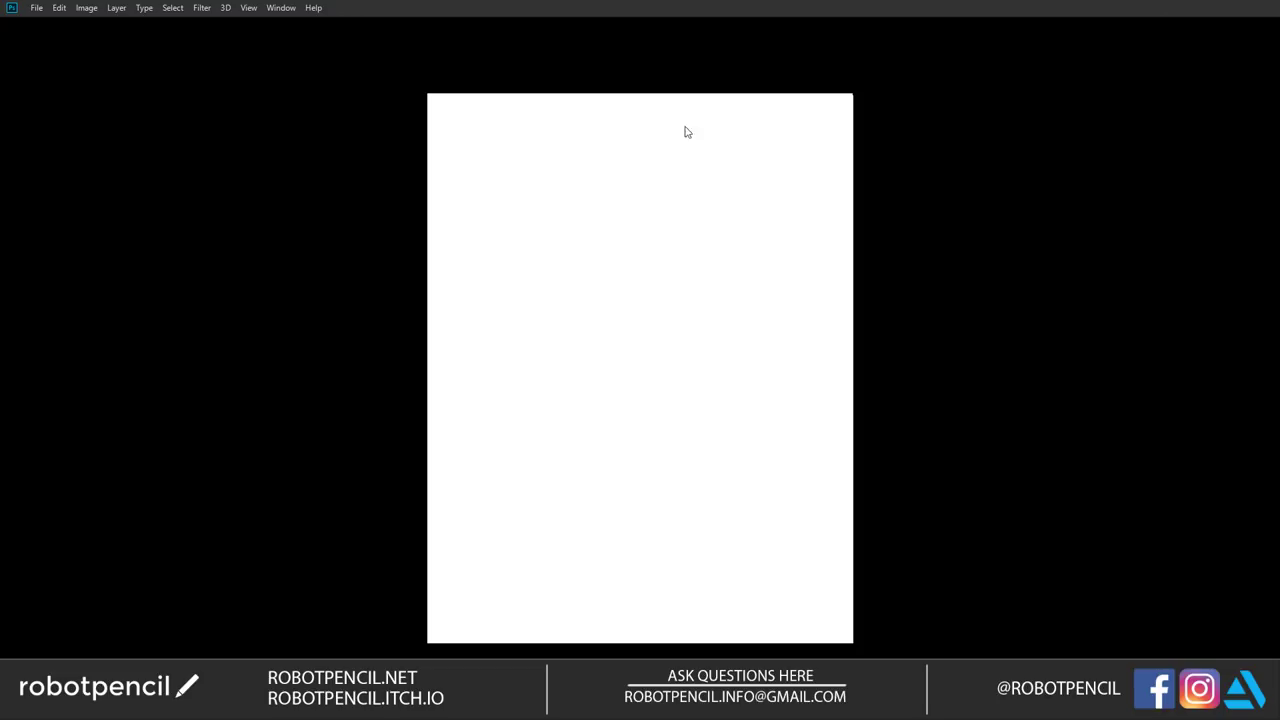
pyautogui.scroll(1, 640, 234)
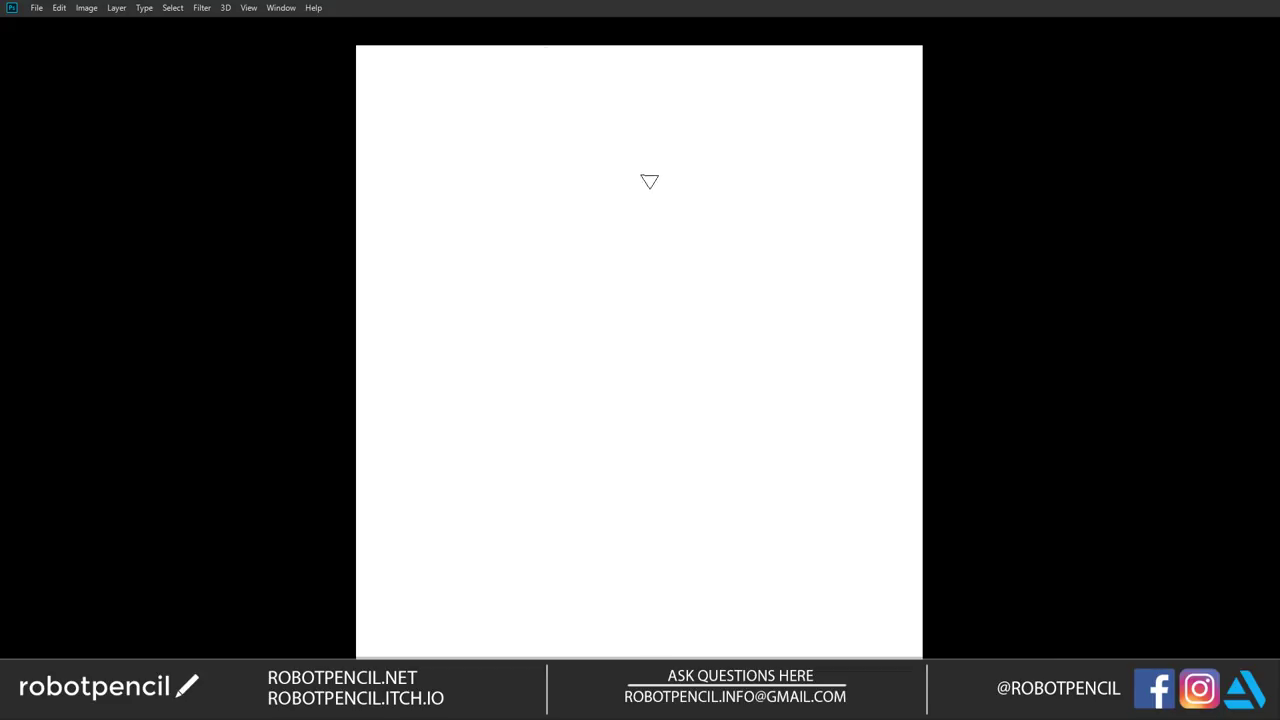
pyautogui.click(698, 234)
pyautogui.hotkey('ctrl', 'z')
# Brush a rough horizontal ink mass with short diagonal marks across the upper part of the page.
pyautogui.scroll(2, 595, 215)
pyautogui.moveTo(494, 149)
pyautogui.mouseDown()
pyautogui.moveTo(572, 148)
pyautogui.moveTo(613, 175)
pyautogui.moveTo(558, 156)
pyautogui.moveTo(643, 153)
pyautogui.mouseUp()
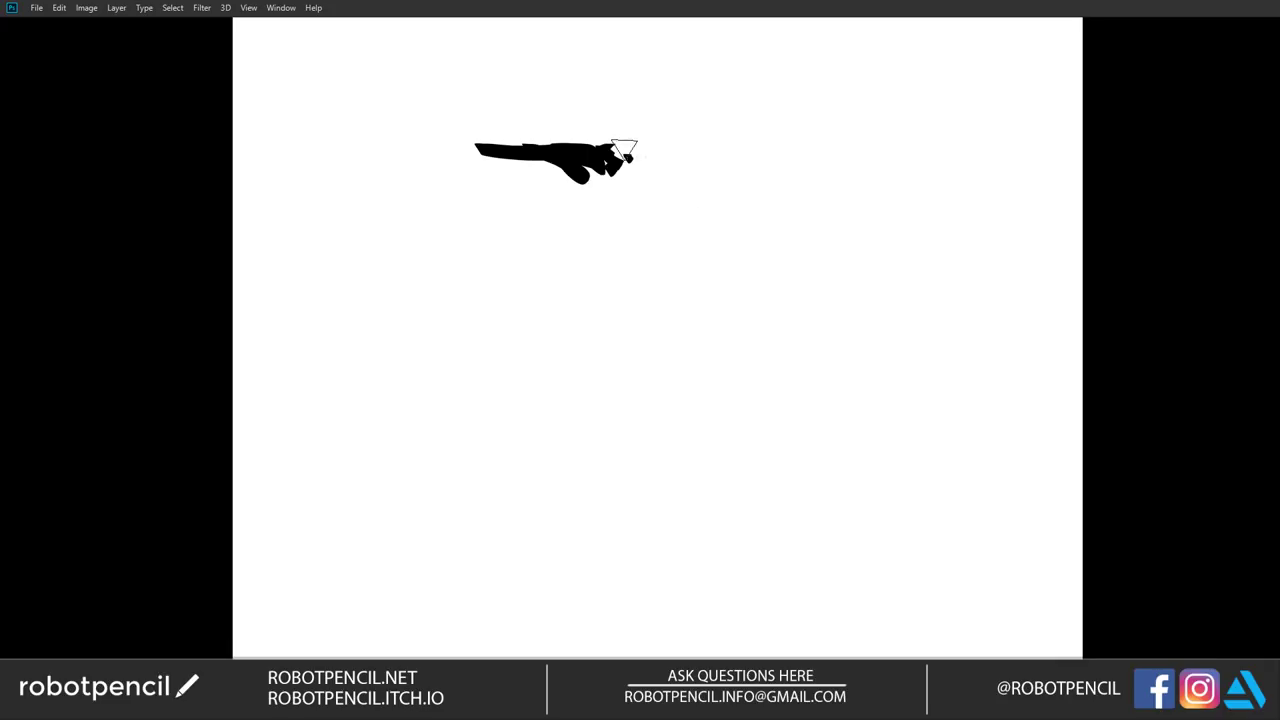
pyautogui.moveTo(610, 120)
pyautogui.mouseDown()
pyautogui.moveTo(644, 176)
pyautogui.moveTo(580, 134)
pyautogui.moveTo(577, 119)
pyautogui.mouseUp()
pyautogui.click(617, 166)
pyautogui.moveTo(548, 109); pyautogui.dragTo(557, 130)
pyautogui.moveTo(659, 161); pyautogui.dragTo(754, 150)
pyautogui.click(558, 168)
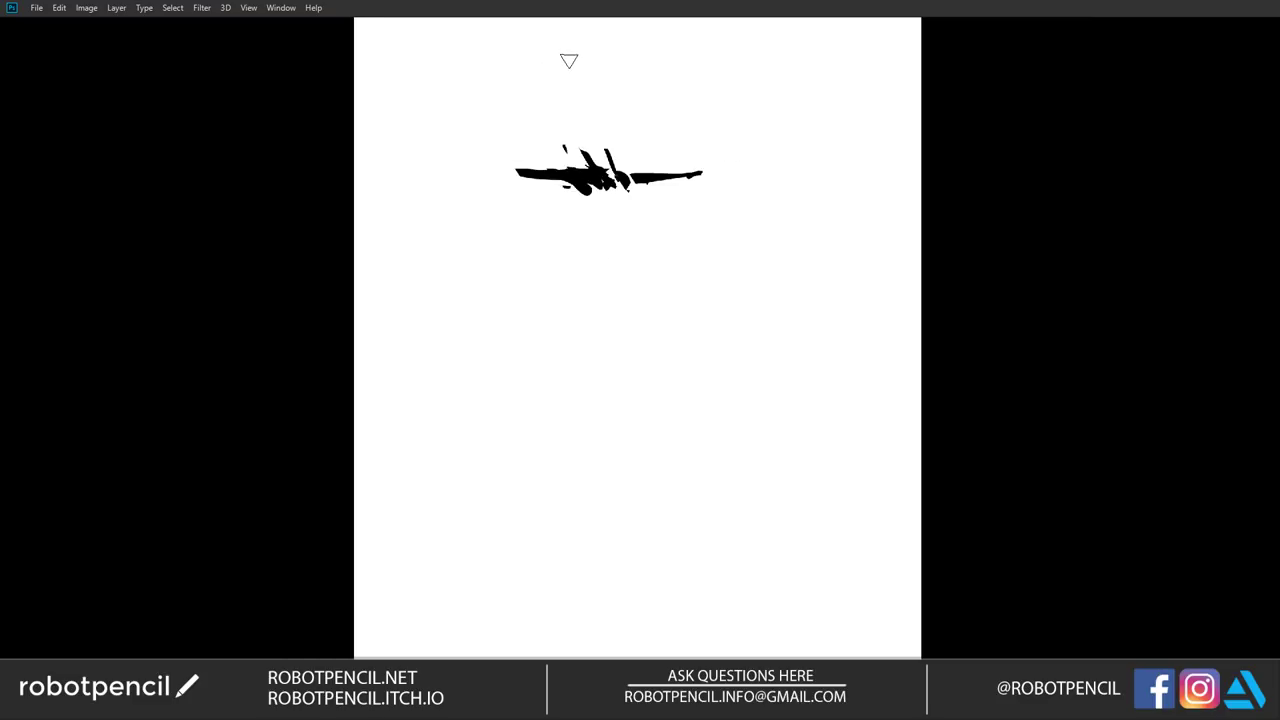
# Rework the ink mass into two separate angular eyebrow shapes, alternating between Eraser and Brush.
pyautogui.press('e')
pyautogui.moveTo(577, 172)
pyautogui.mouseDown()
pyautogui.moveTo(709, 174)
pyautogui.moveTo(541, 189)
pyautogui.moveTo(562, 163)
pyautogui.moveTo(638, 163)
pyautogui.moveTo(653, 180)
pyautogui.moveTo(587, 172)
pyautogui.mouseUp()
pyautogui.press('b')
pyautogui.click(649, 170)
pyautogui.press('e')
pyautogui.press('b')
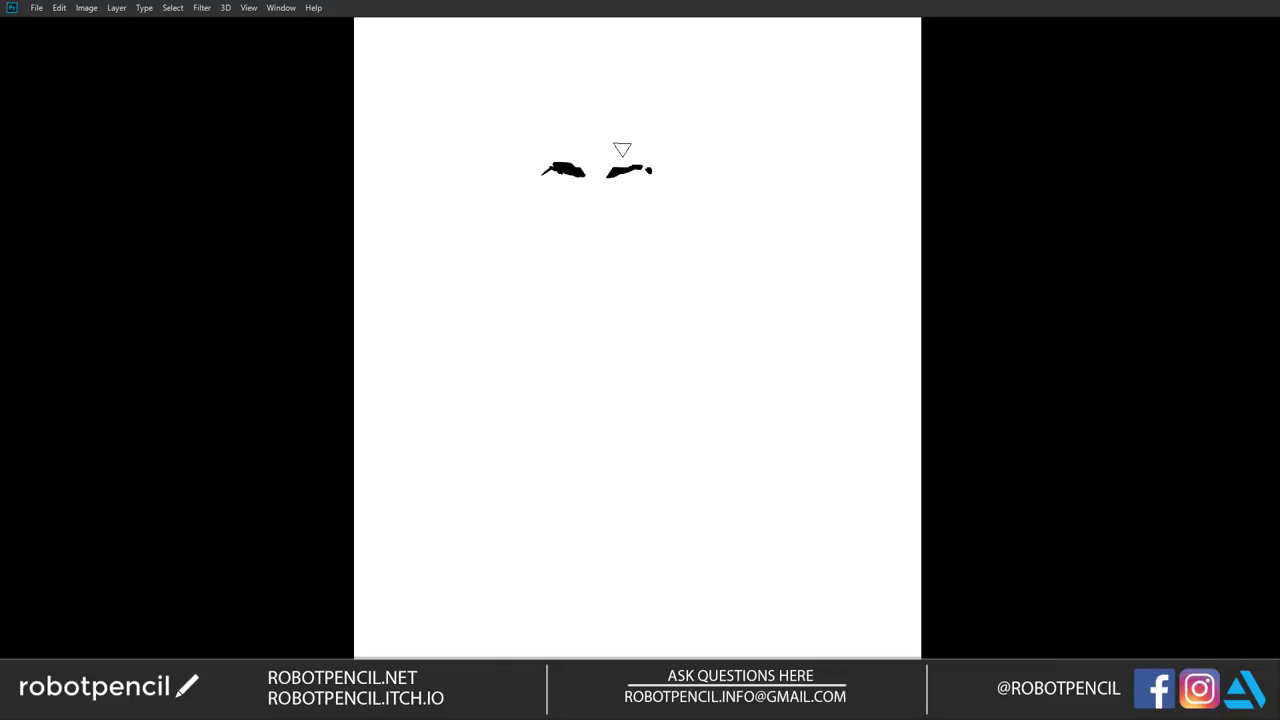
# Ink an arched upper-eyelid line beneath each eyebrow, adding lashes at the outer corner of one eye.
pyautogui.scroll(1, 618, 200)
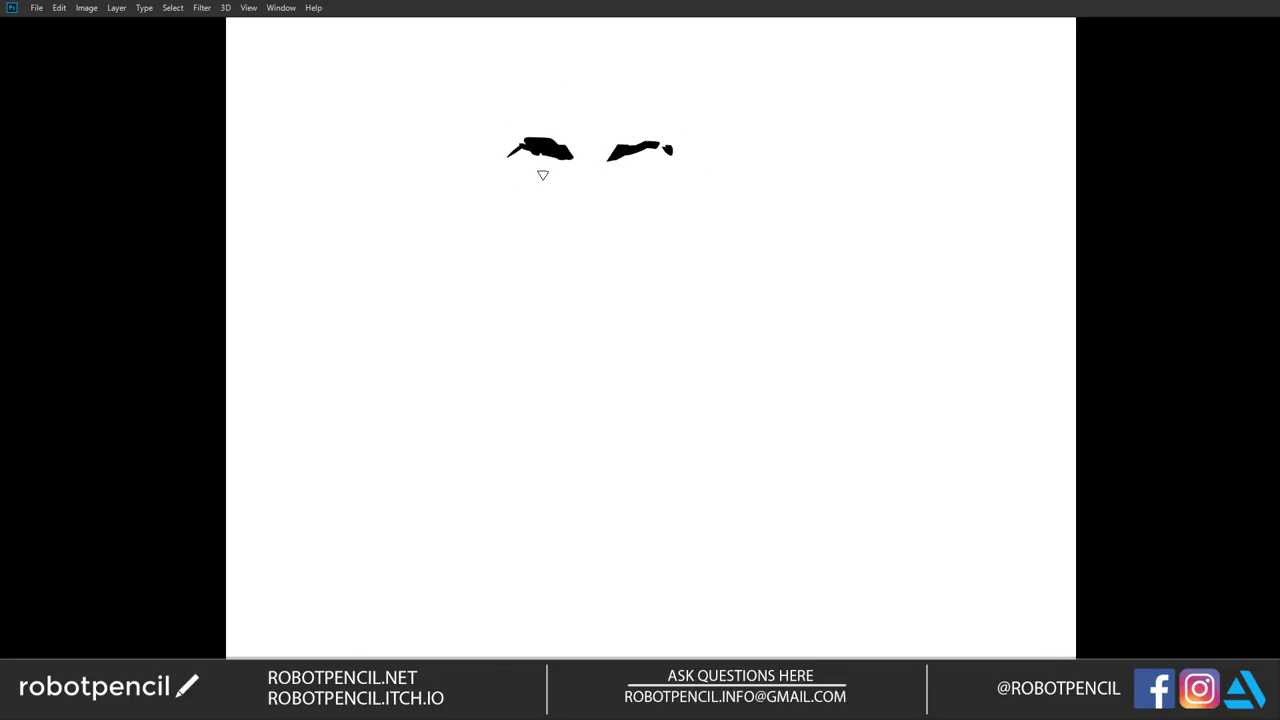
pyautogui.moveTo(522, 186)
pyautogui.mouseDown()
pyautogui.moveTo(563, 180)
pyautogui.moveTo(530, 184)
pyautogui.mouseUp()
pyautogui.moveTo(563, 188)
pyautogui.mouseDown()
pyautogui.moveTo(495, 192)
pyautogui.moveTo(558, 187)
pyautogui.moveTo(498, 189)
pyautogui.moveTo(548, 190)
pyautogui.mouseUp()
pyautogui.hotkey('ctrl', 'z')
pyautogui.moveTo(628, 192); pyautogui.dragTo(676, 189)
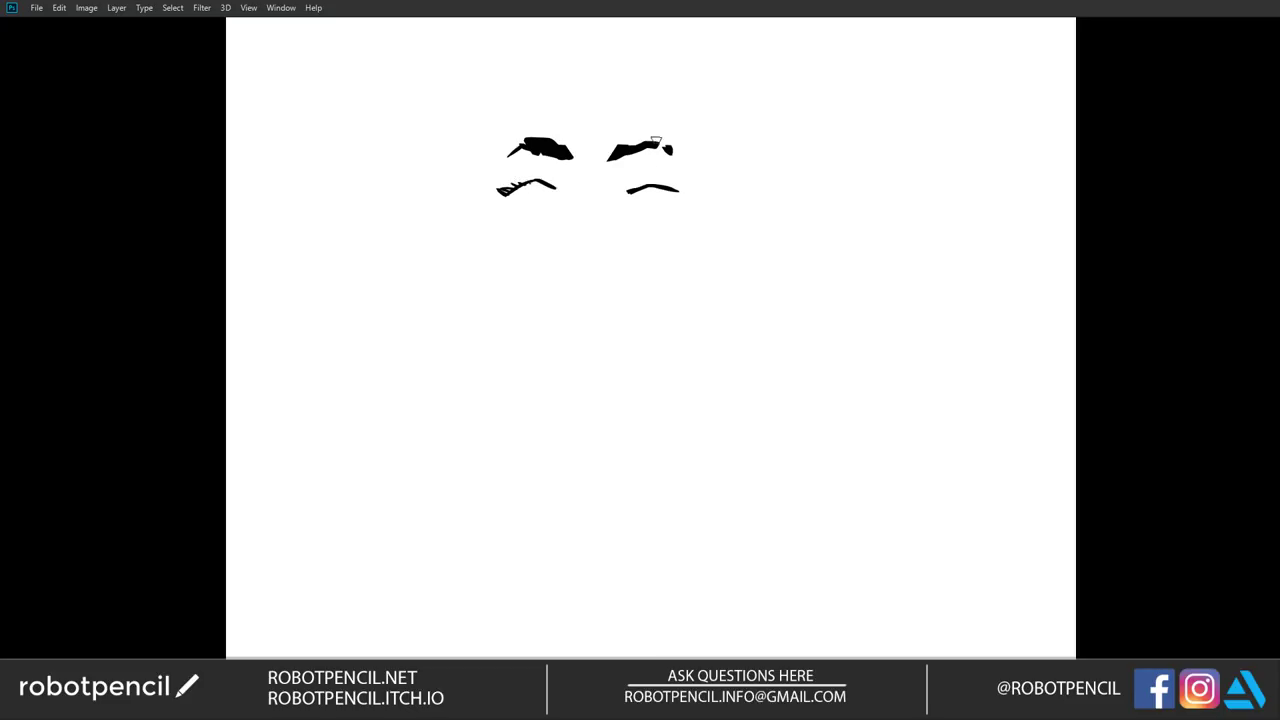
pyautogui.moveTo(642, 187); pyautogui.dragTo(790, 187)
# Flip the canvas horizontally and draw a small round iris under the eyelid line that has the lashes.
pyautogui.hotkey('ctrl', 'h')
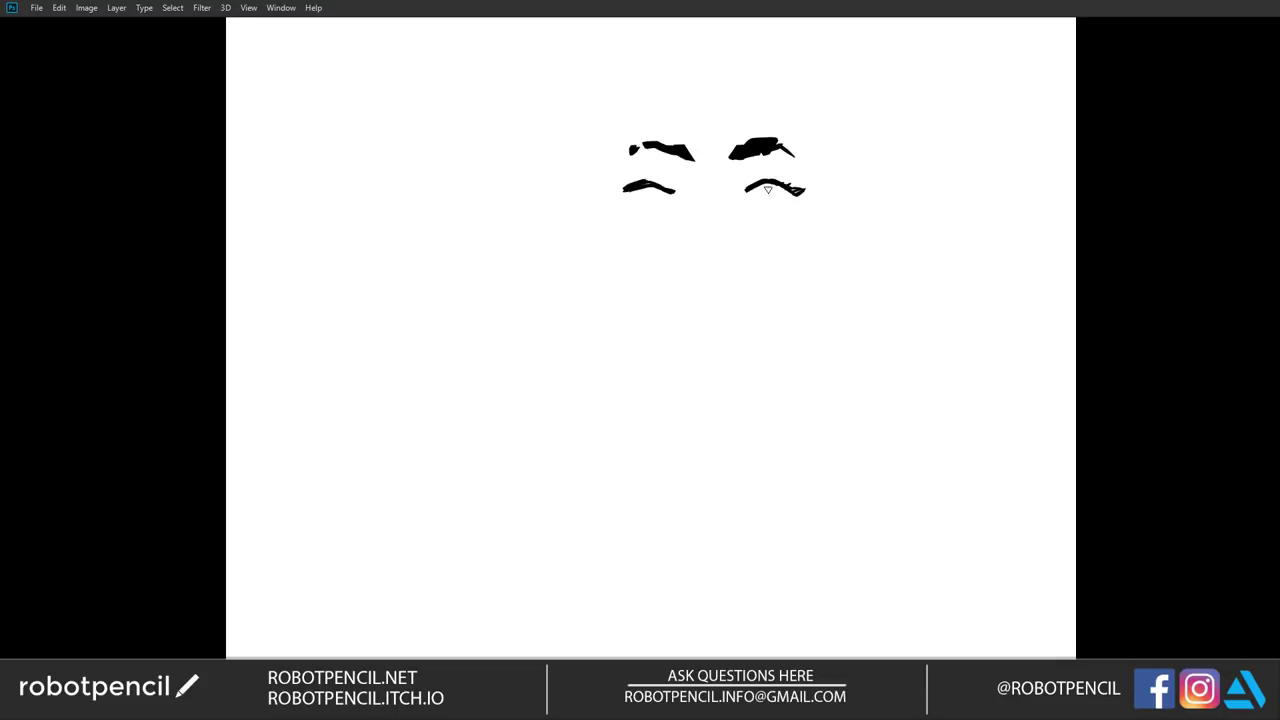
pyautogui.moveTo(767, 186); pyautogui.dragTo(770, 185)
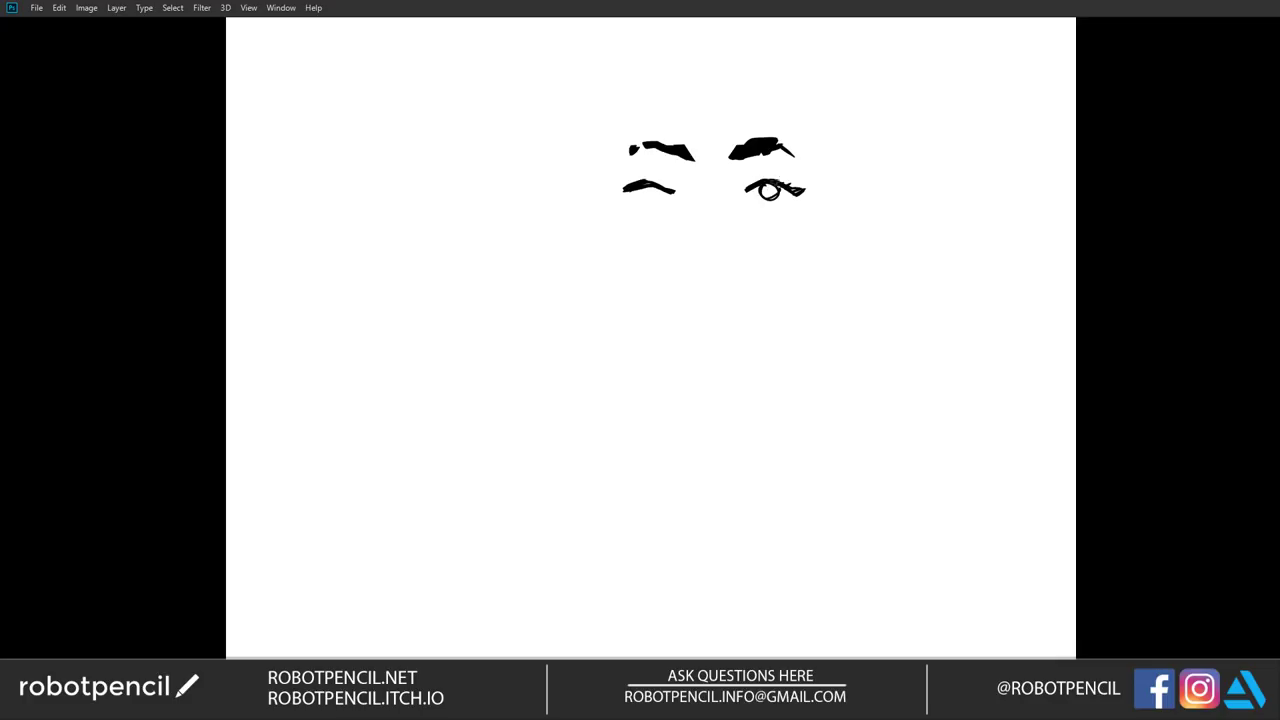